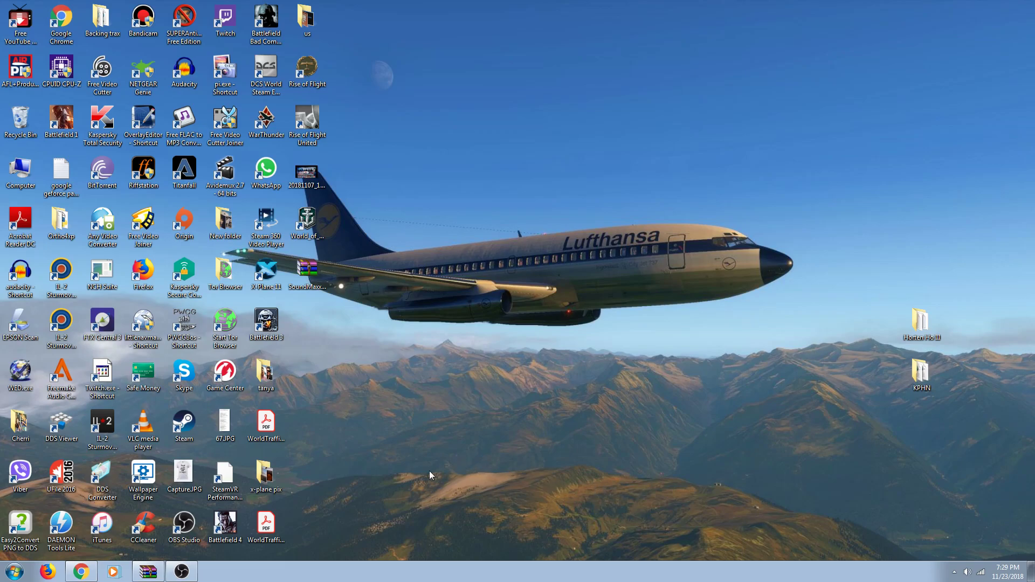
Step: Open the Computer window listing the C:, D: and E: drives from the Start menu
left_click(14, 573)
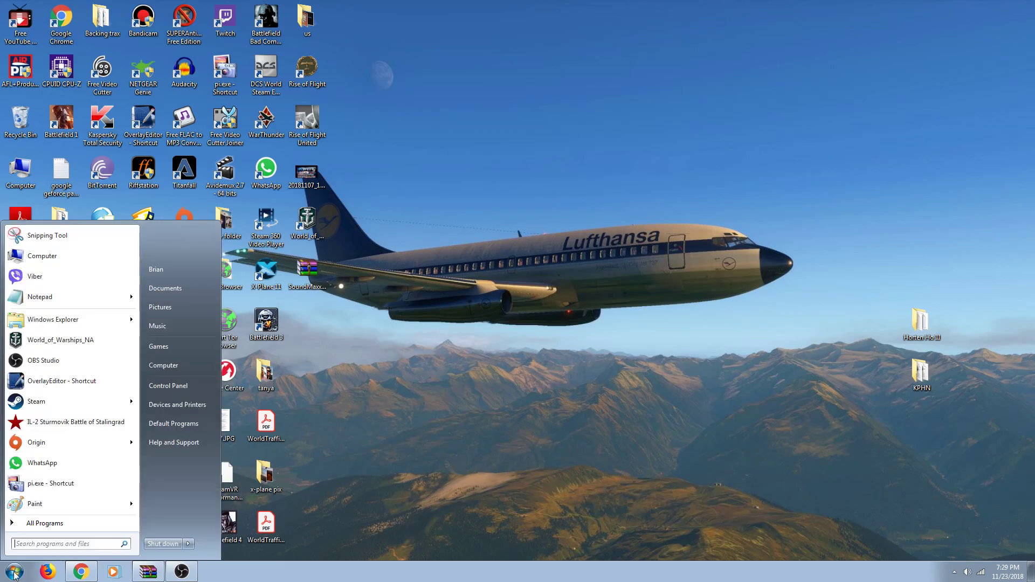
left_click(179, 367)
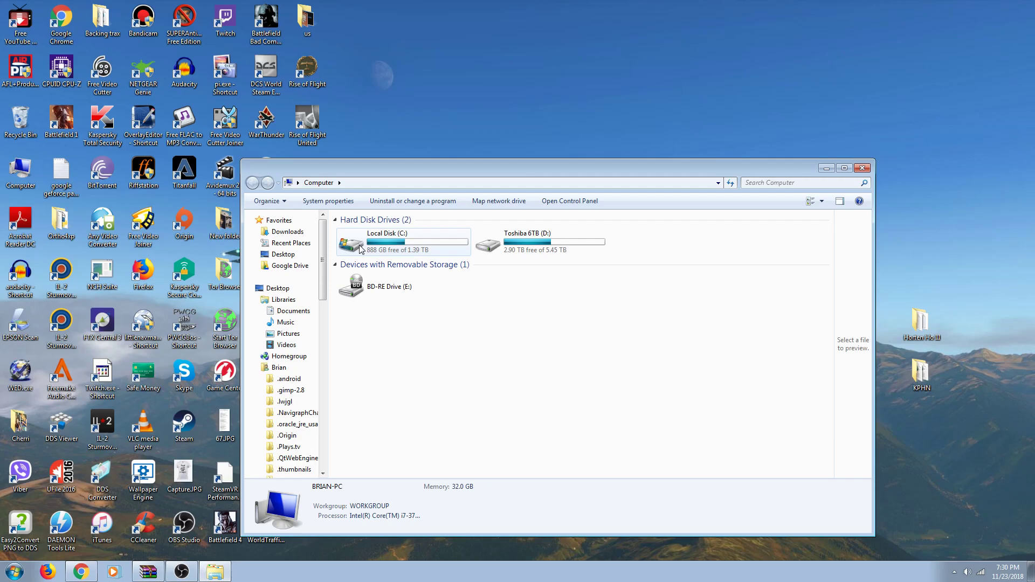
left_click(18, 571)
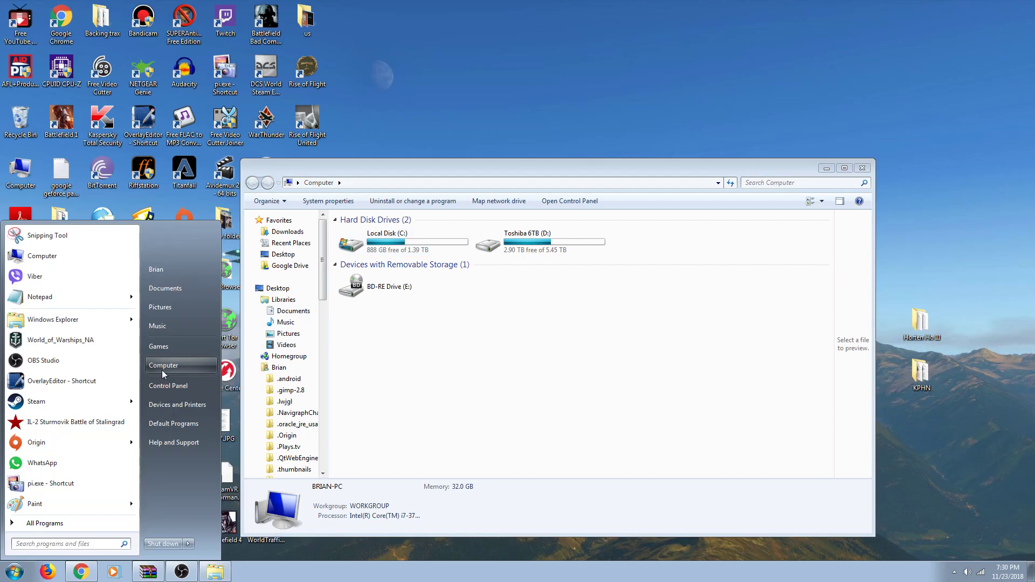
left_click(162, 370)
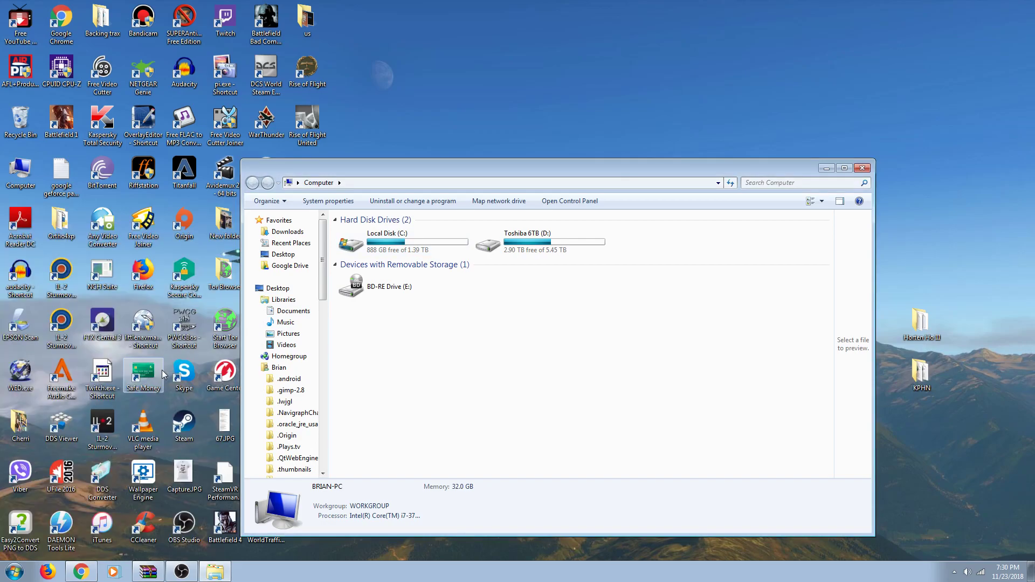
double_click(368, 245)
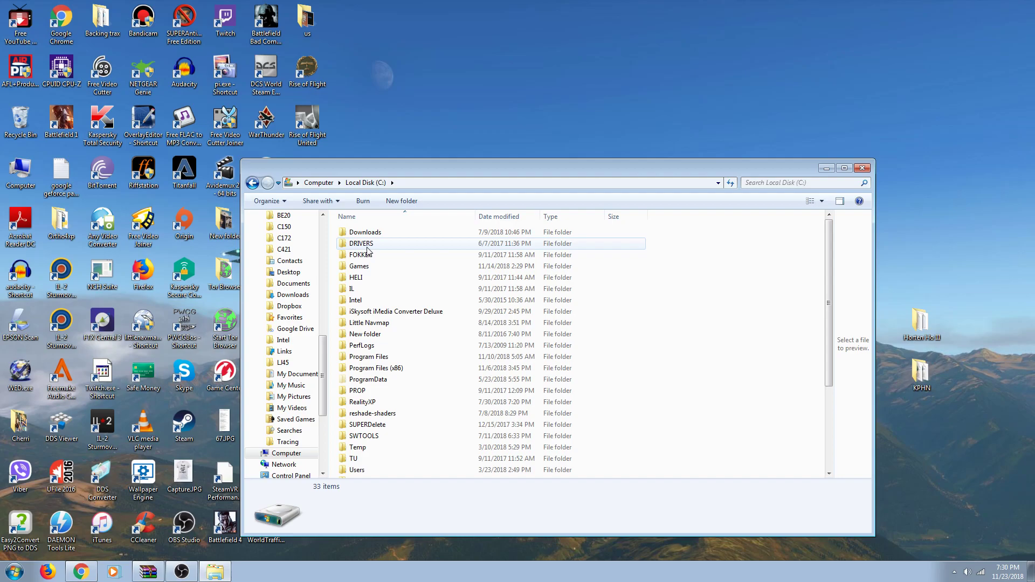
double_click(374, 372)
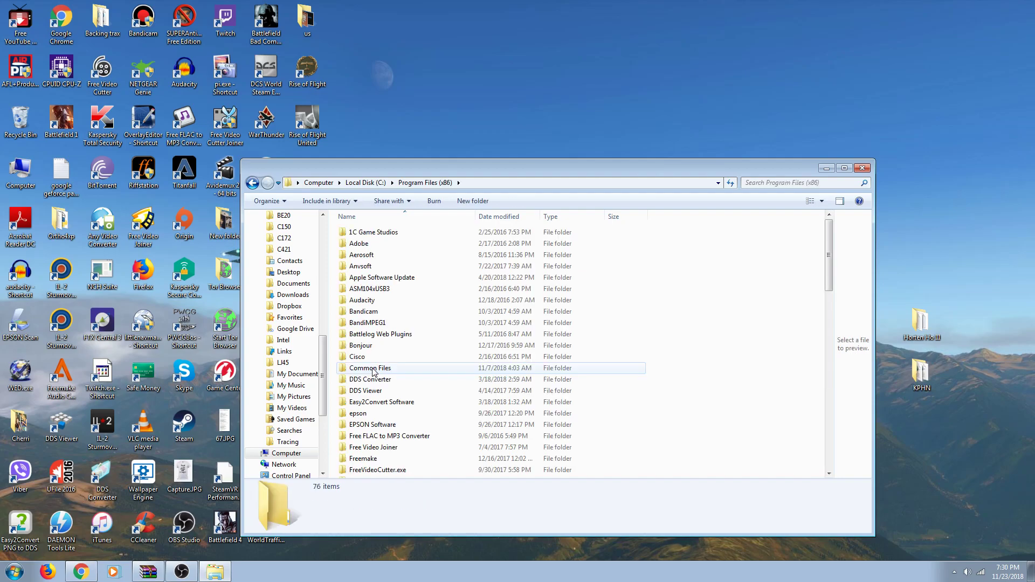
scroll(374, 372, "down", 12)
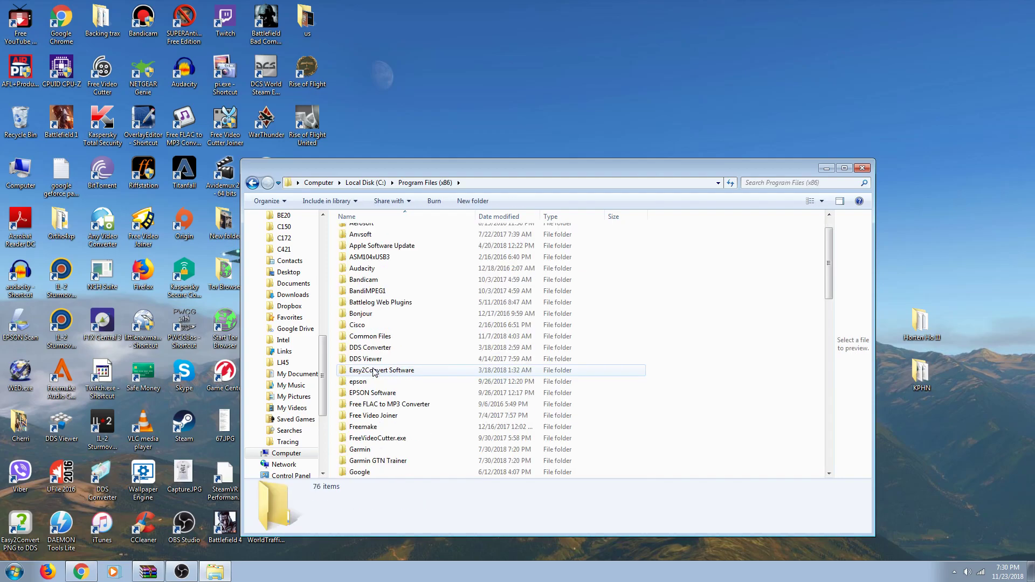
scroll(375, 372, "down", 3)
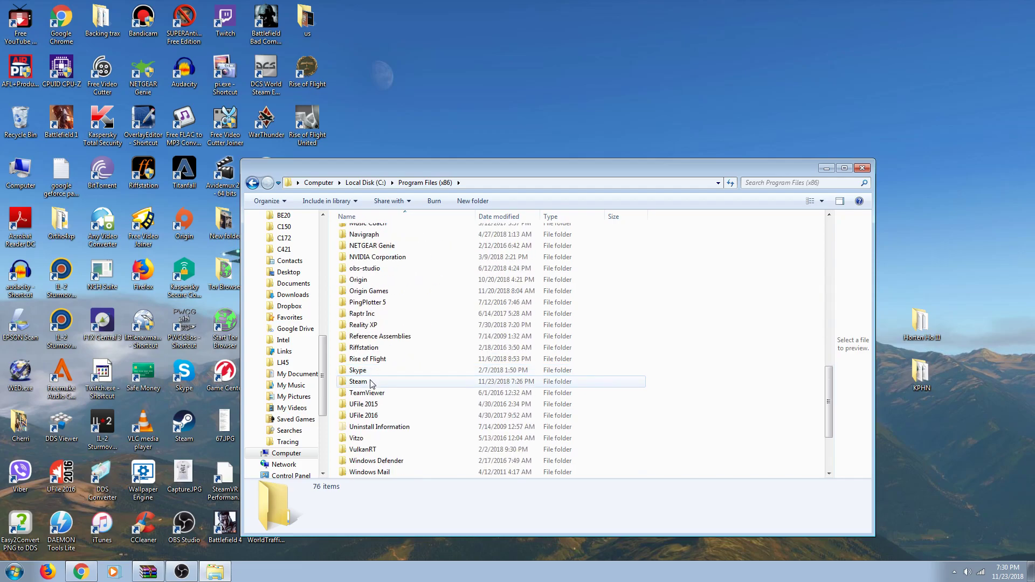
double_click(371, 382)
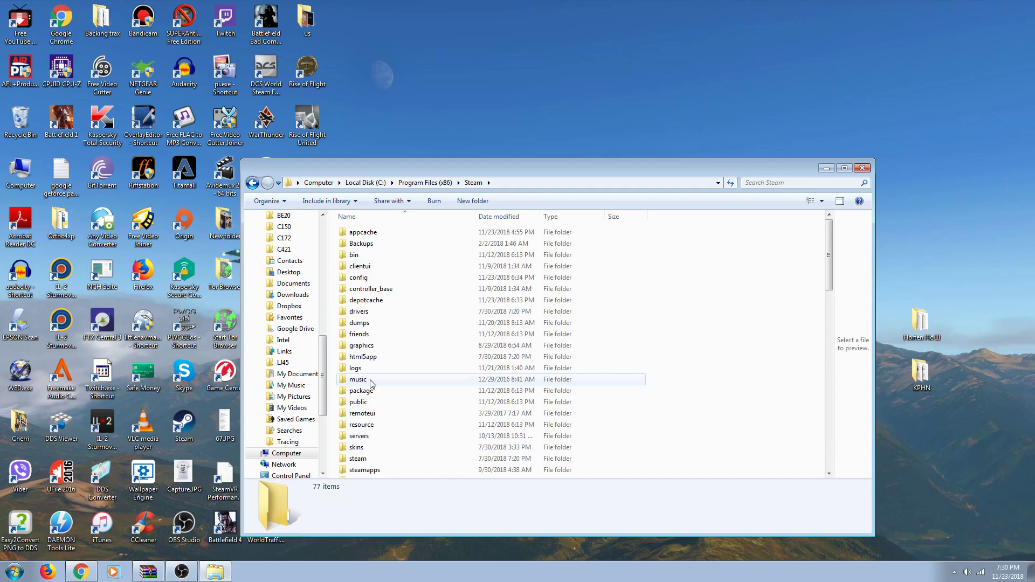
left_click(252, 183)
scroll(382, 290, "down", 2)
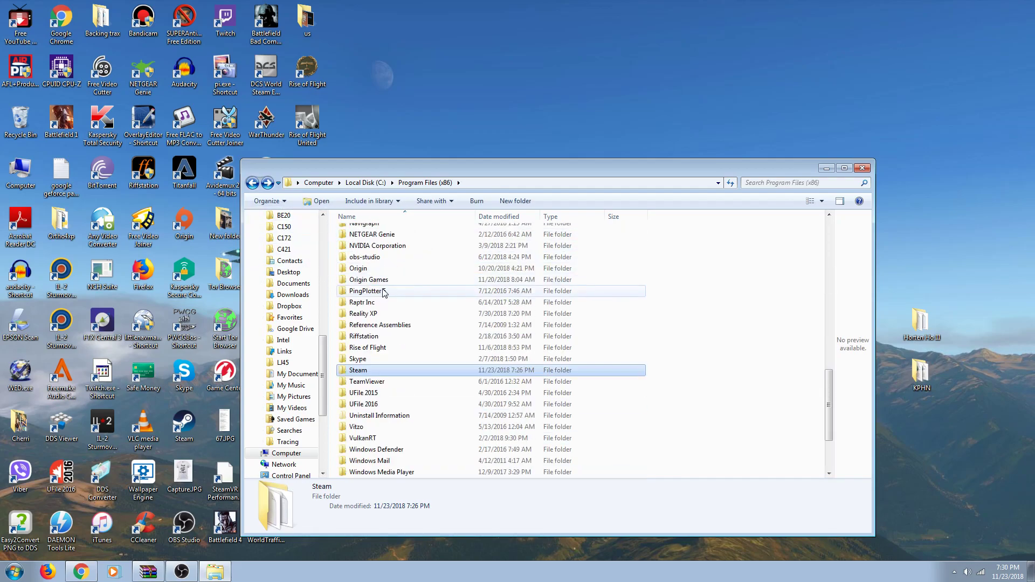
scroll(384, 294, "down", 3)
scroll(375, 424, "up", 1)
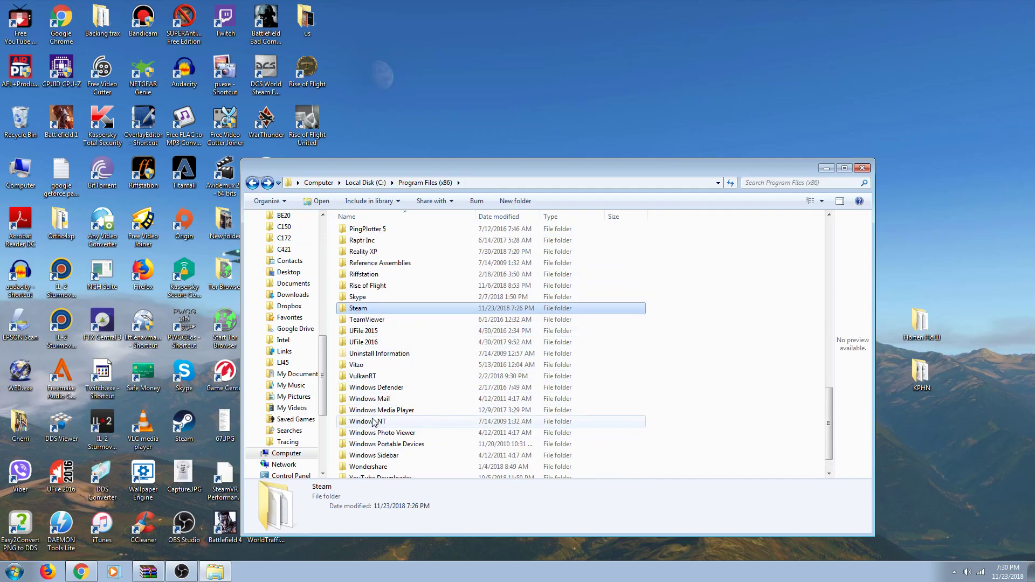
scroll(374, 423, "up", 2)
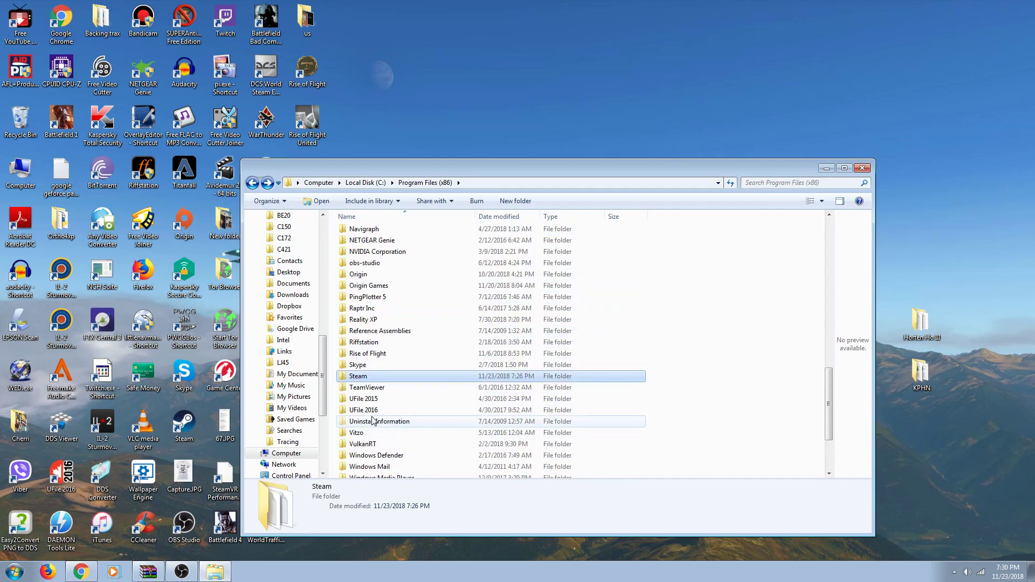
double_click(357, 377)
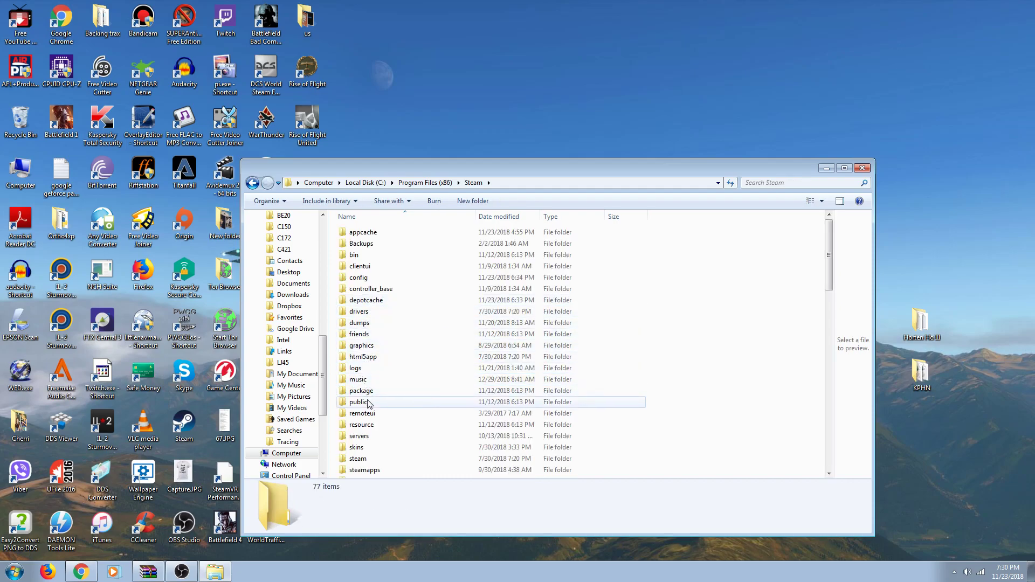
scroll(369, 426, "down", 1)
double_click(368, 439)
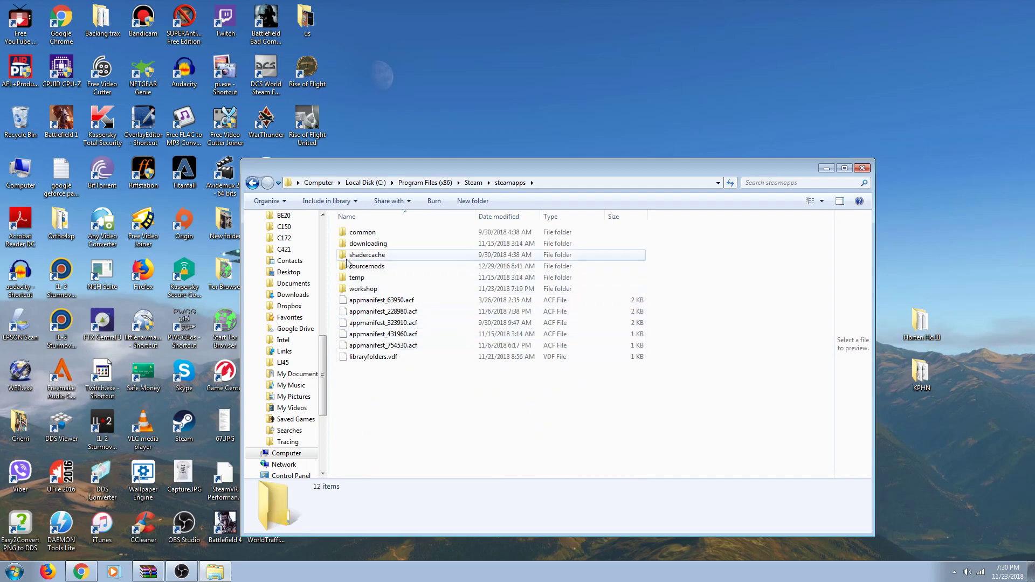
double_click(355, 234)
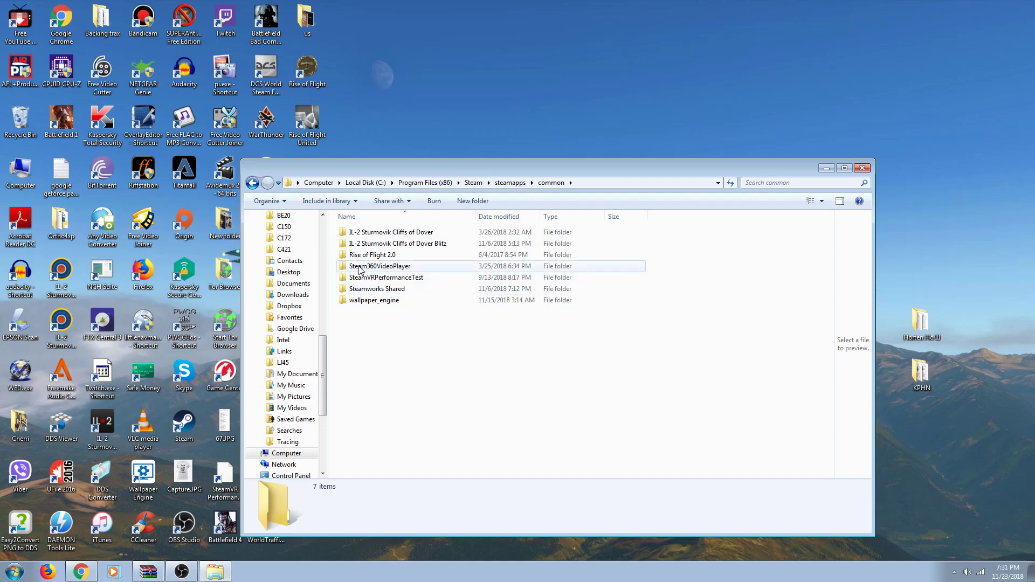
left_click(251, 183)
left_click(252, 183)
left_click(251, 183)
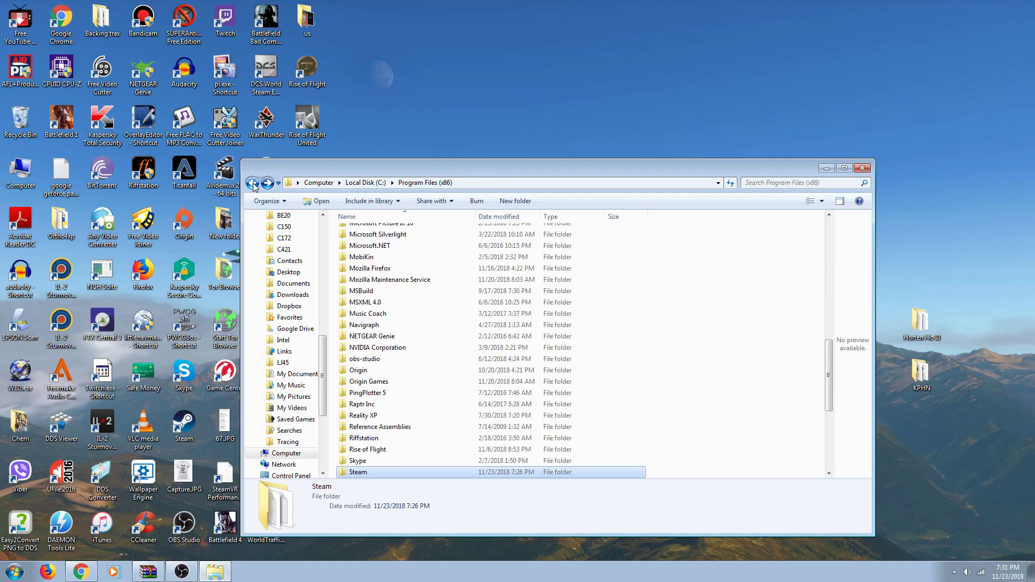
left_click(252, 183)
left_click(252, 183)
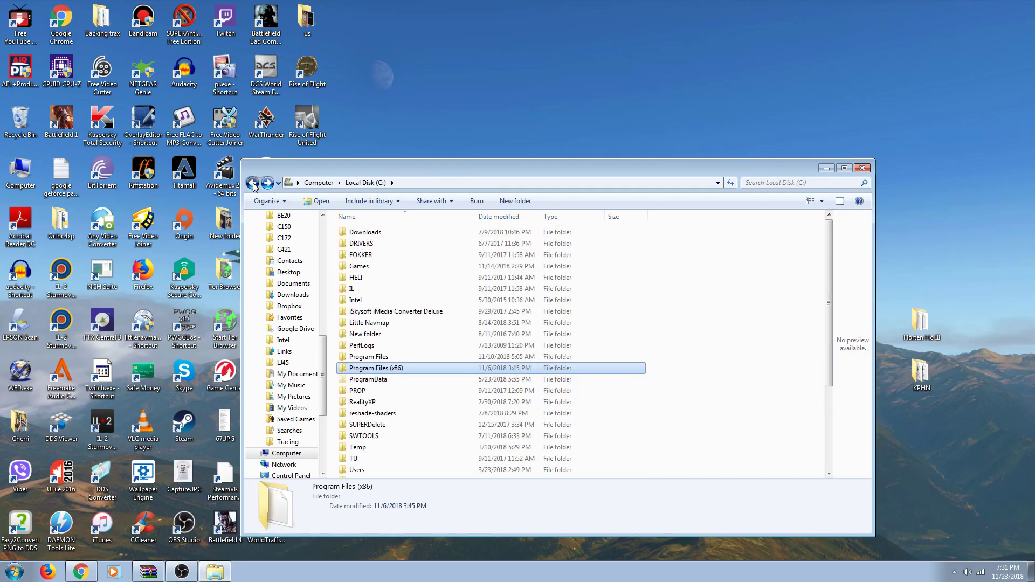
left_click(491, 247)
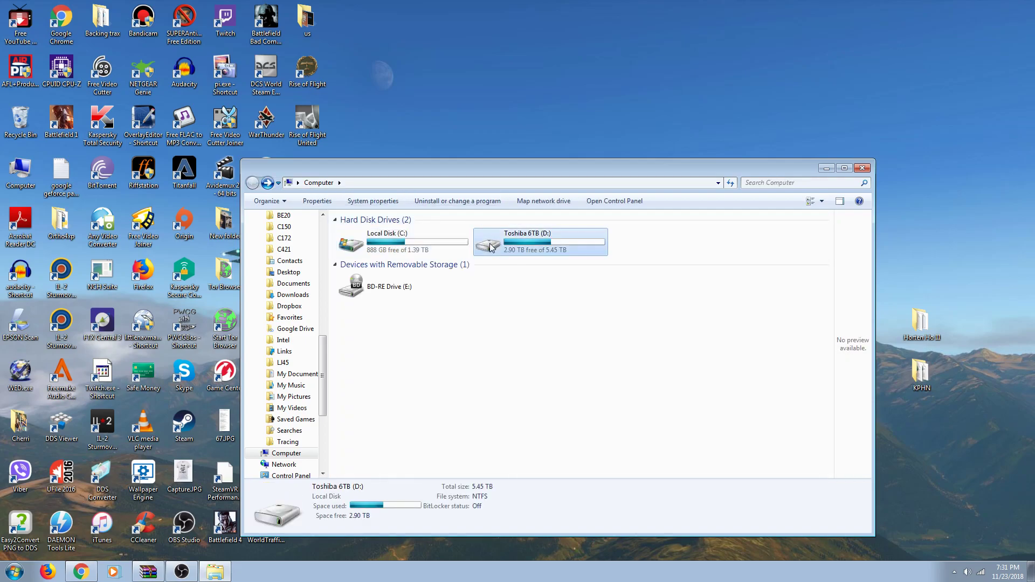
double_click(491, 247)
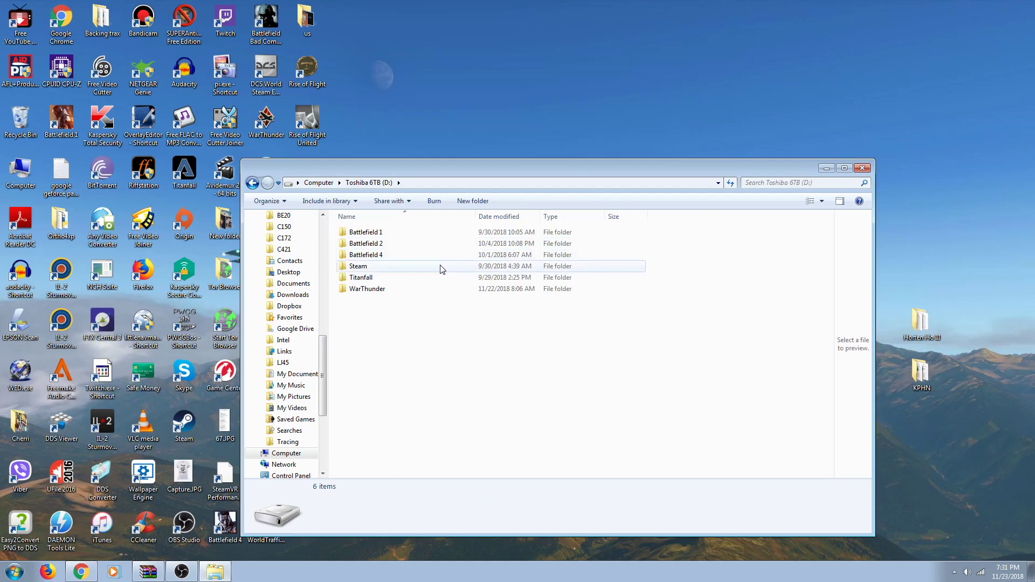
left_click(414, 271)
double_click(416, 274)
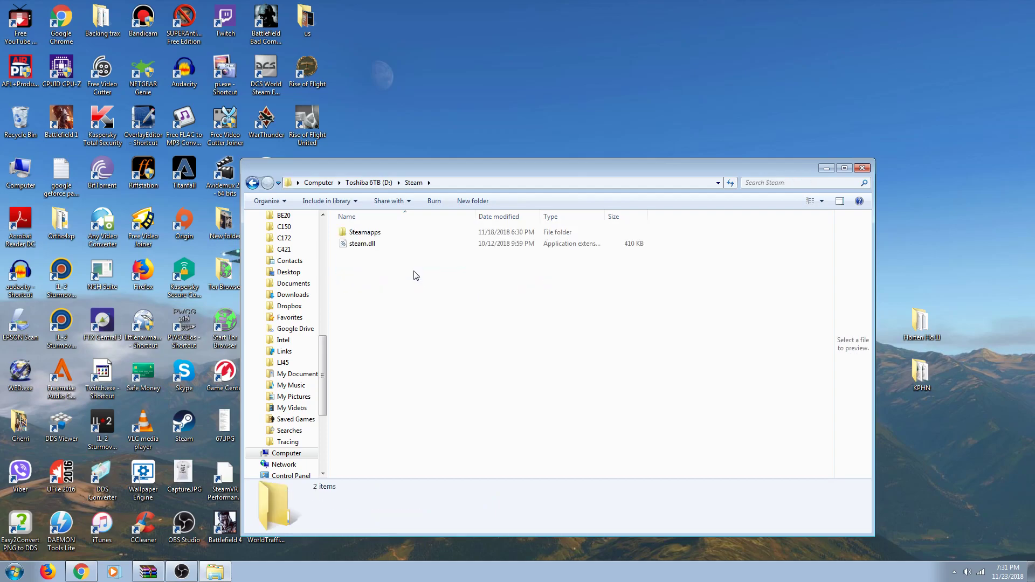
double_click(383, 232)
double_click(362, 233)
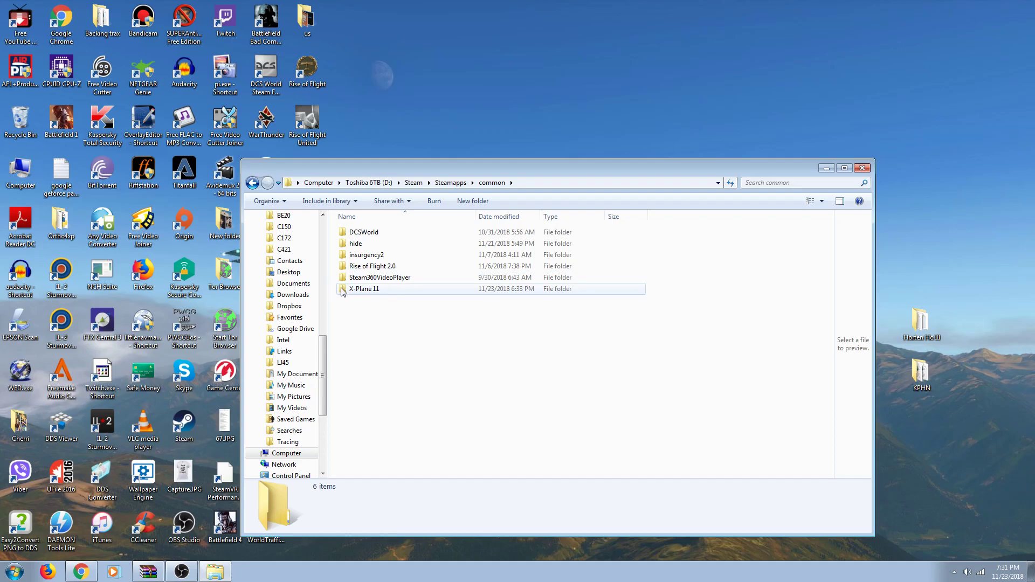
left_click(359, 291)
double_click(359, 291)
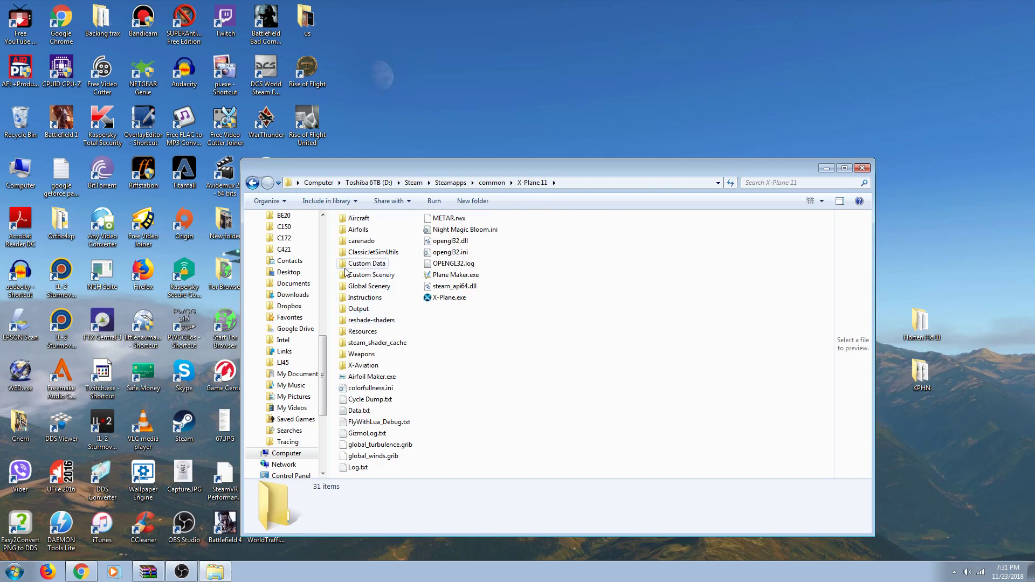
left_click(252, 183)
left_click(253, 183)
left_click(252, 183)
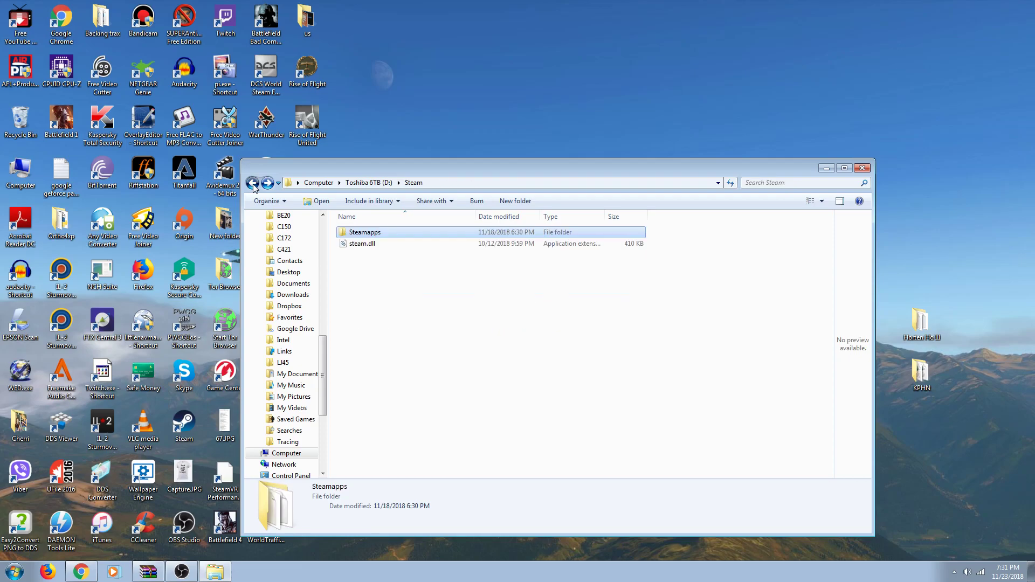
left_click(252, 183)
left_click(253, 183)
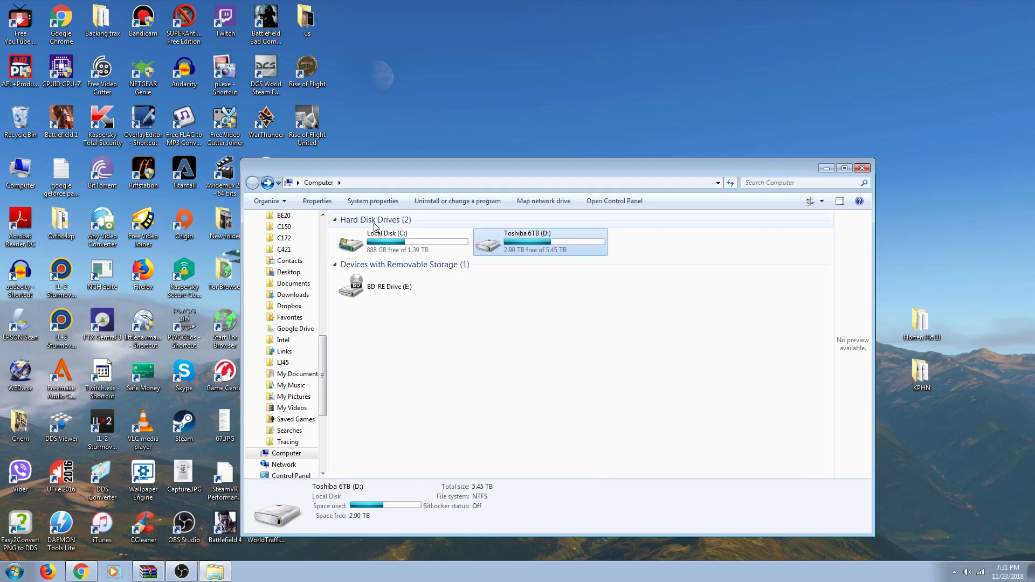
Step: Open Local Disk (C:), then Program Files (x86), then the Steam folder
left_click(367, 244)
double_click(367, 244)
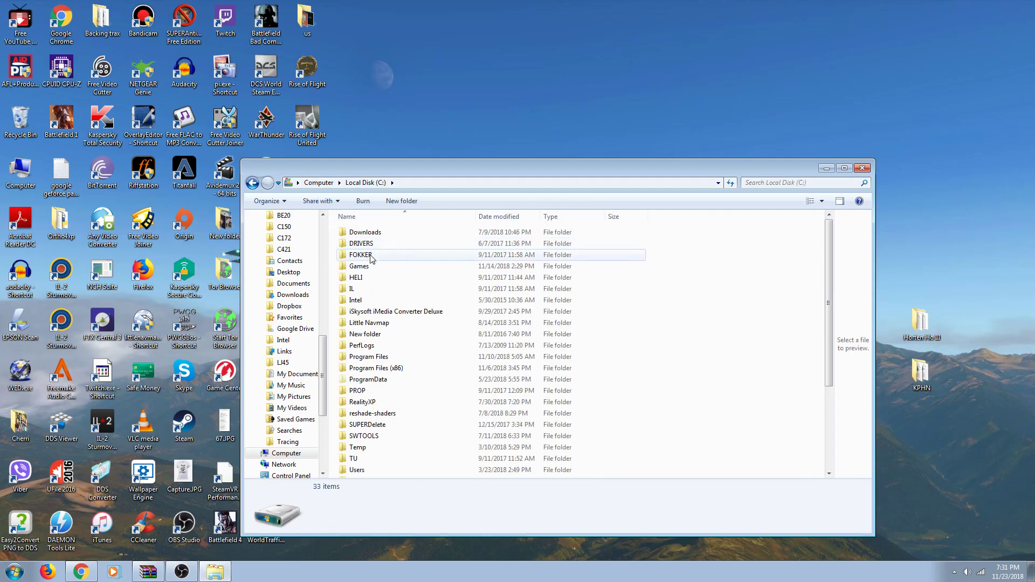
double_click(387, 371)
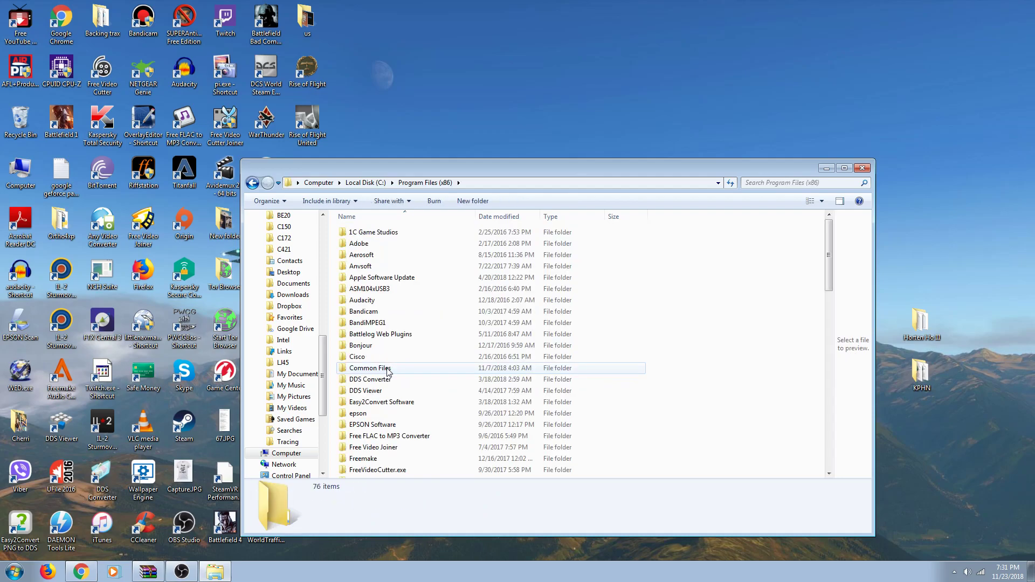
scroll(388, 372, "down", 6)
scroll(388, 371, "down", 6)
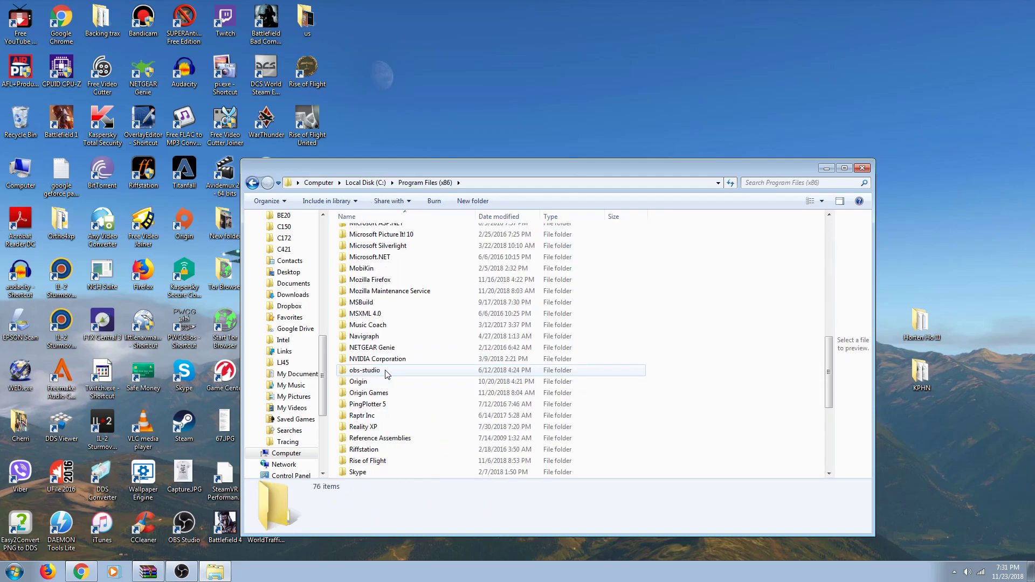
scroll(381, 377, "down", 3)
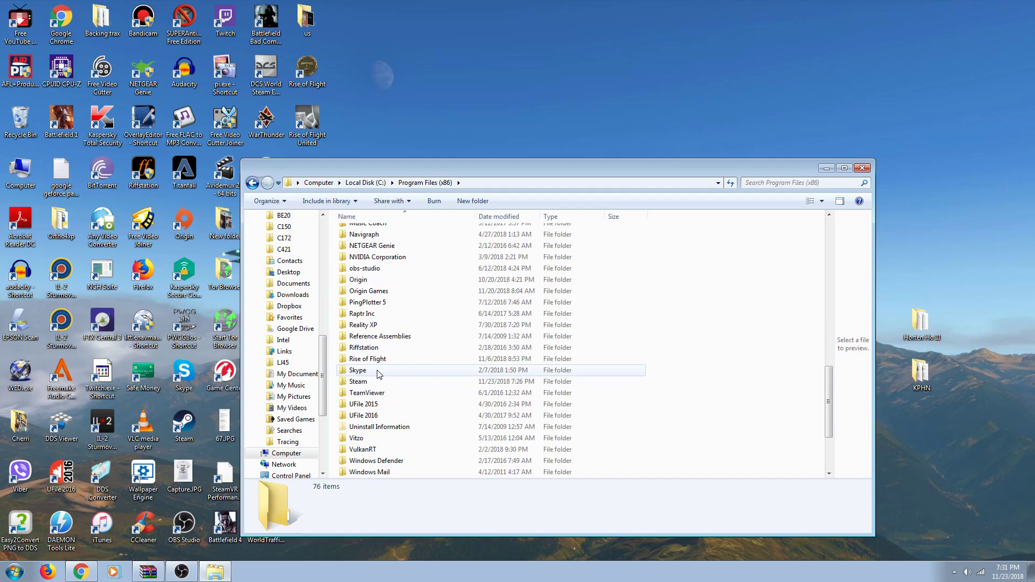
double_click(373, 381)
Step: Browse into steamapps\common to view the game folders, then close Explorer
scroll(373, 380, "down", 2)
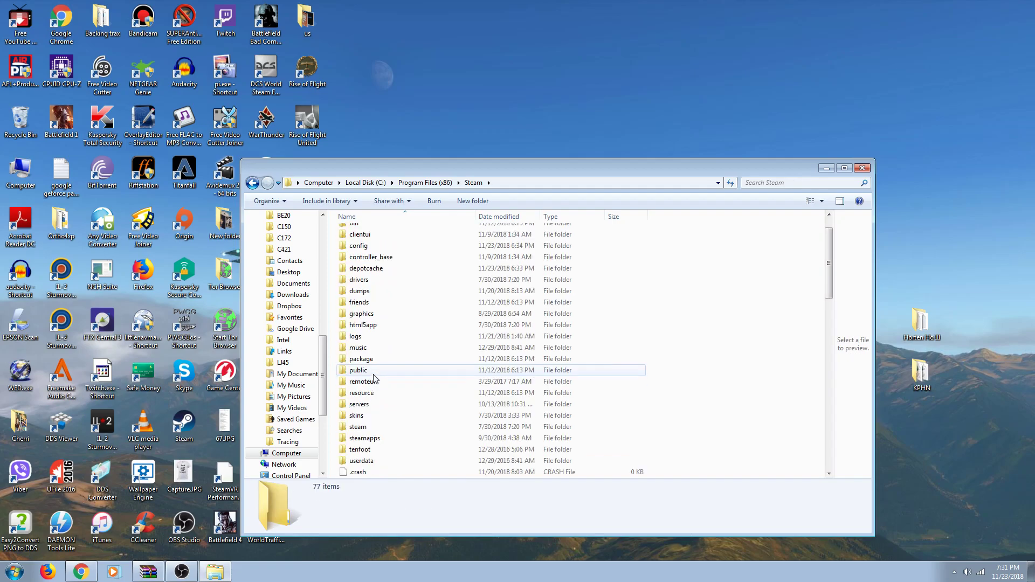
double_click(369, 403)
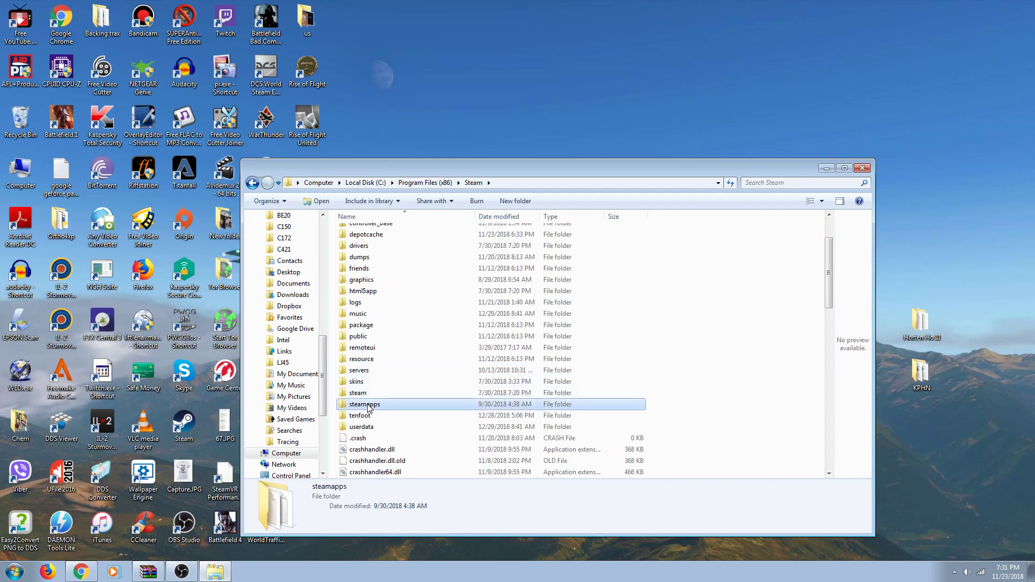
double_click(358, 232)
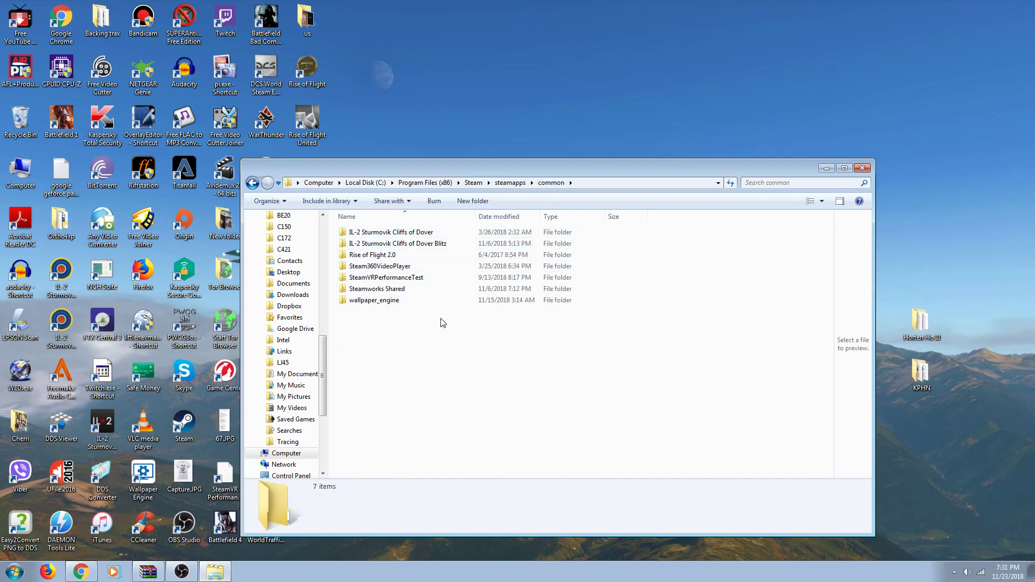
left_click(857, 167)
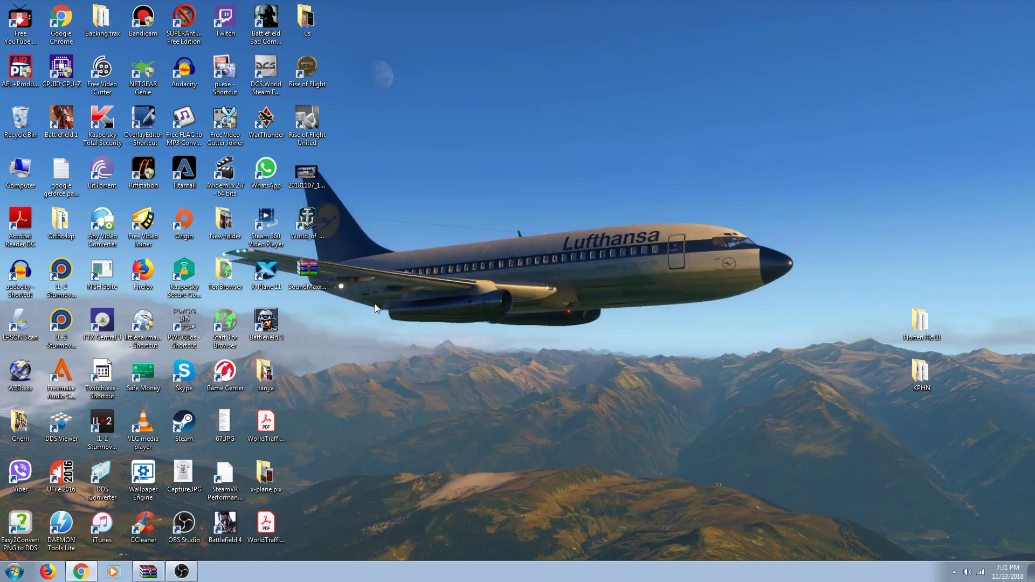
Step: Open SoundMaxx_1.0.zip in WinRAR, dismiss the licence reminder, and enter the SoundMaxx 1.0 folder
double_click(305, 270)
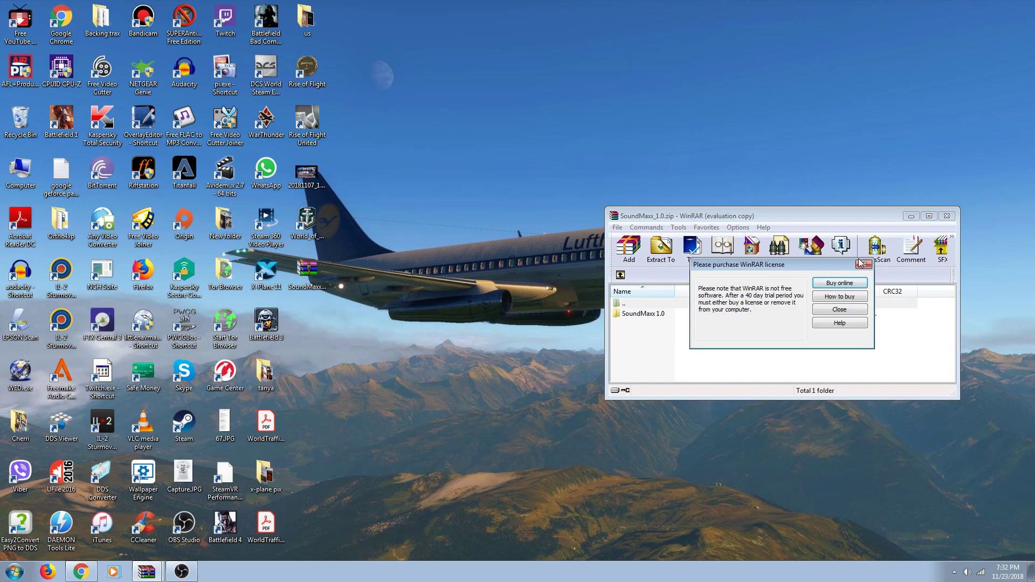
left_click(861, 263)
double_click(641, 314)
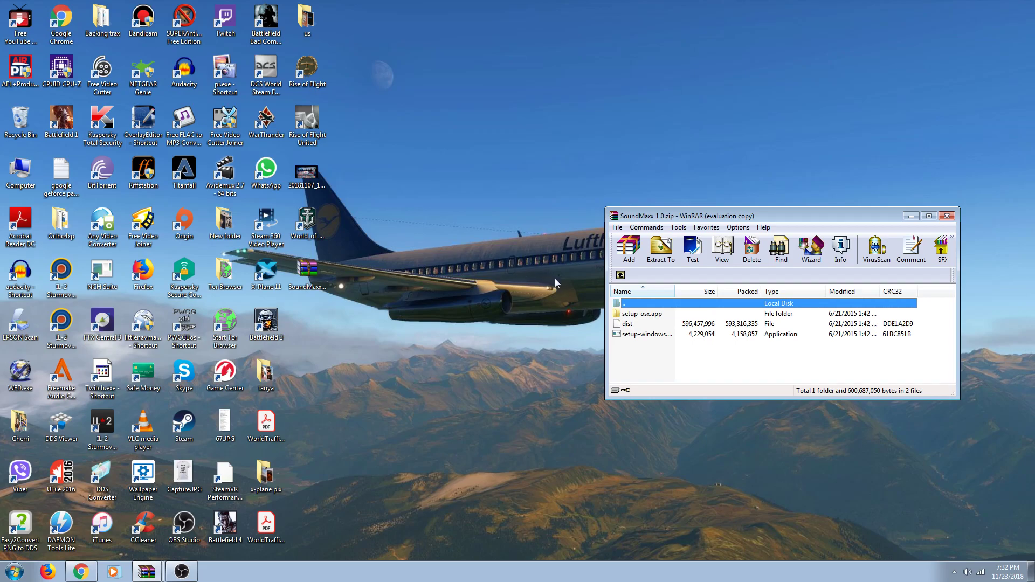
Step: Run setup-windows, acknowledge the X-Plane folder warning, and advance past the Welcome page
left_click(643, 336)
double_click(643, 335)
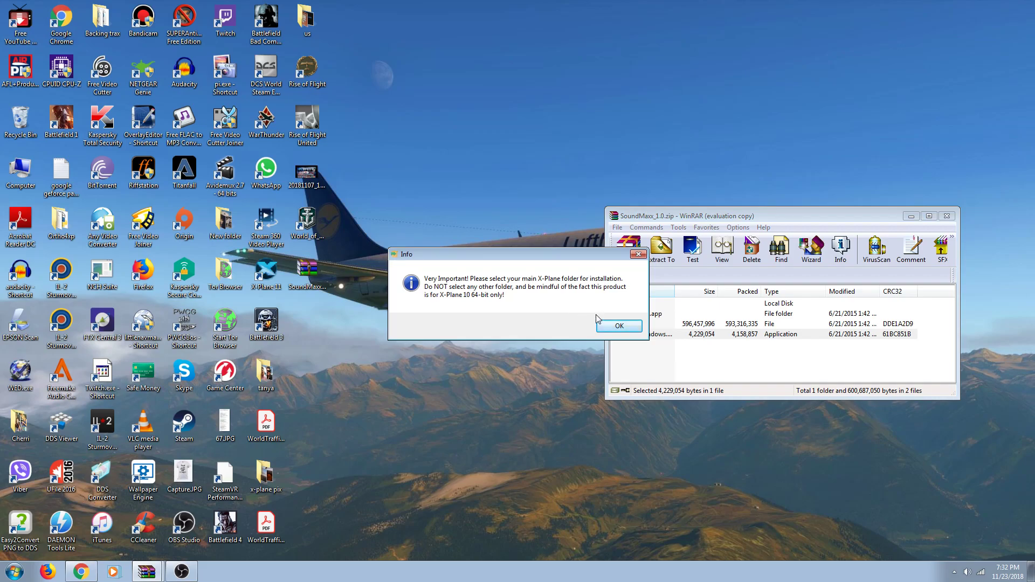
left_click(607, 327)
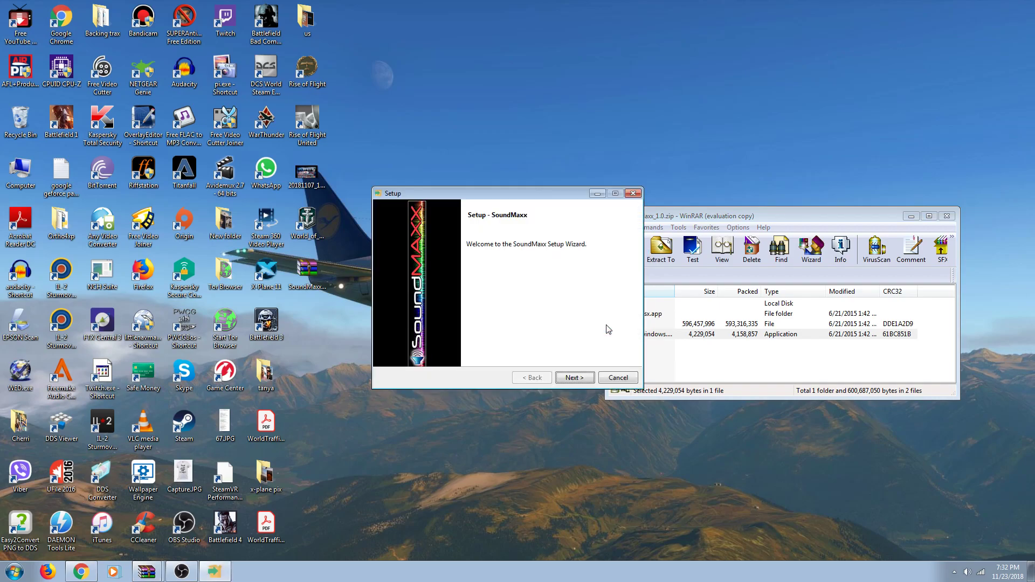
left_click(575, 379)
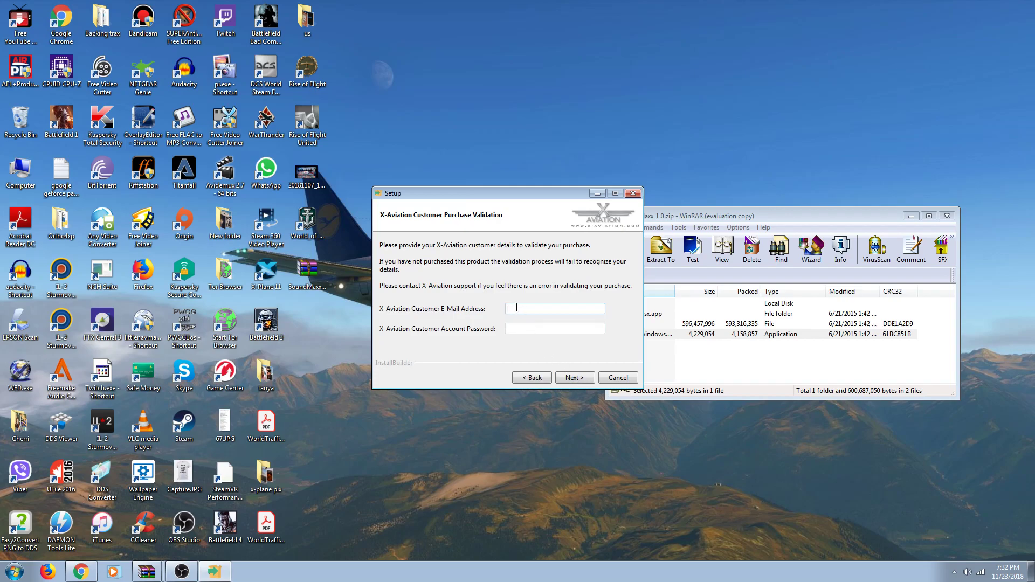
Step: Enter the customer's X-Aviation e-mail and account password, then submit the validation
left_click(524, 330)
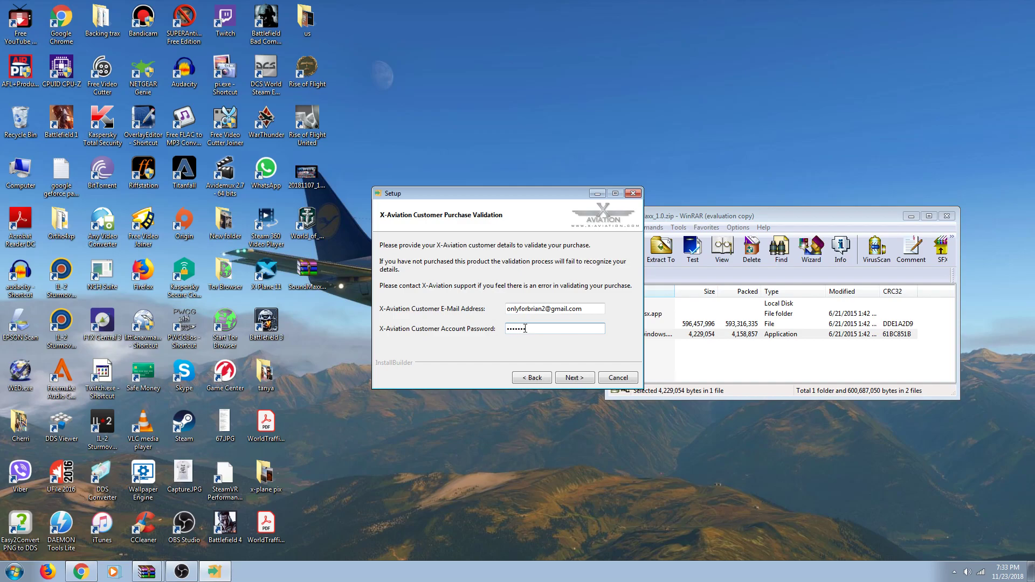
left_click(573, 378)
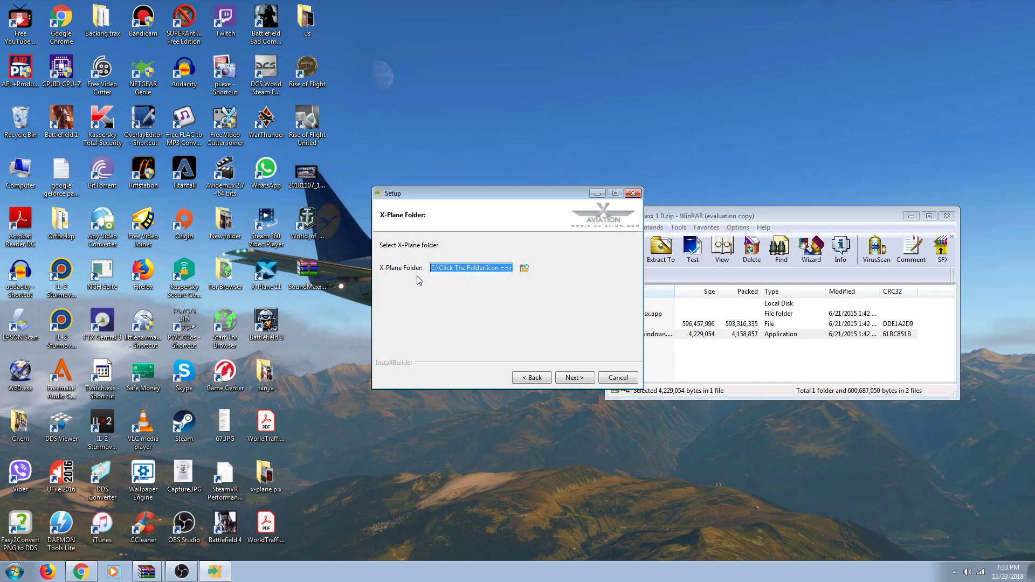
Step: Open the X-Plane folder browser and expand Local Disk (C:)
left_click(525, 269)
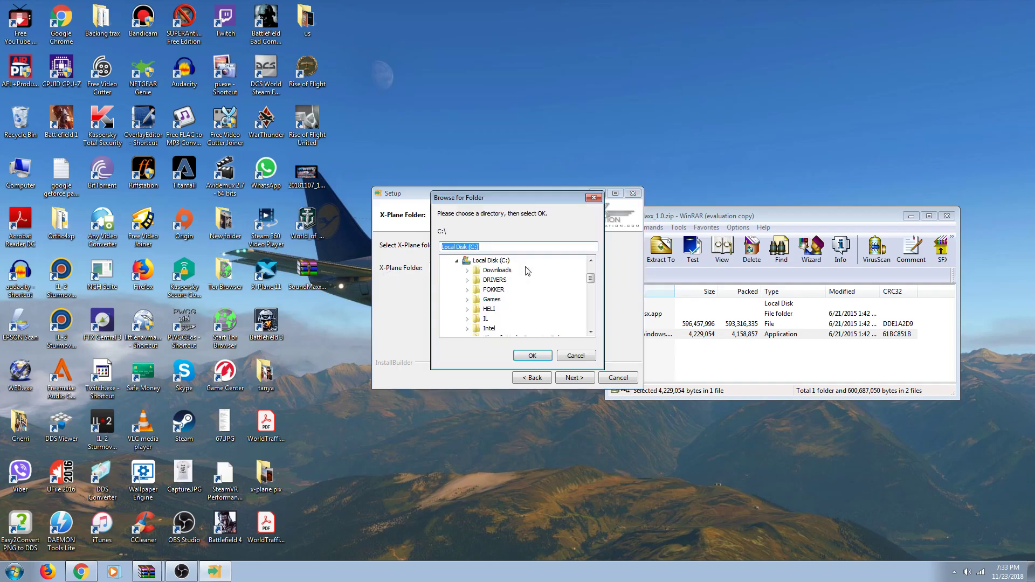
double_click(492, 262)
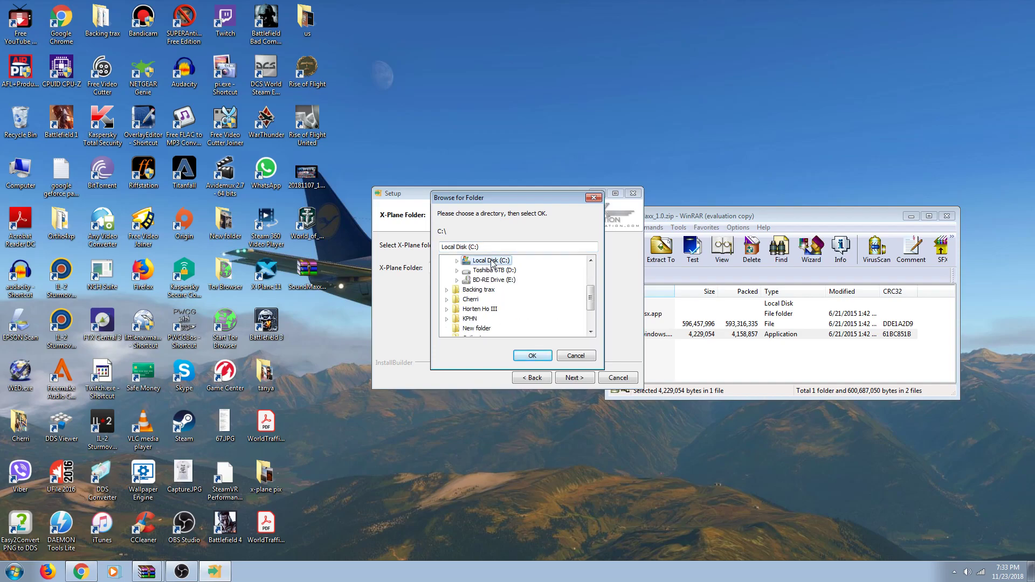
double_click(492, 262)
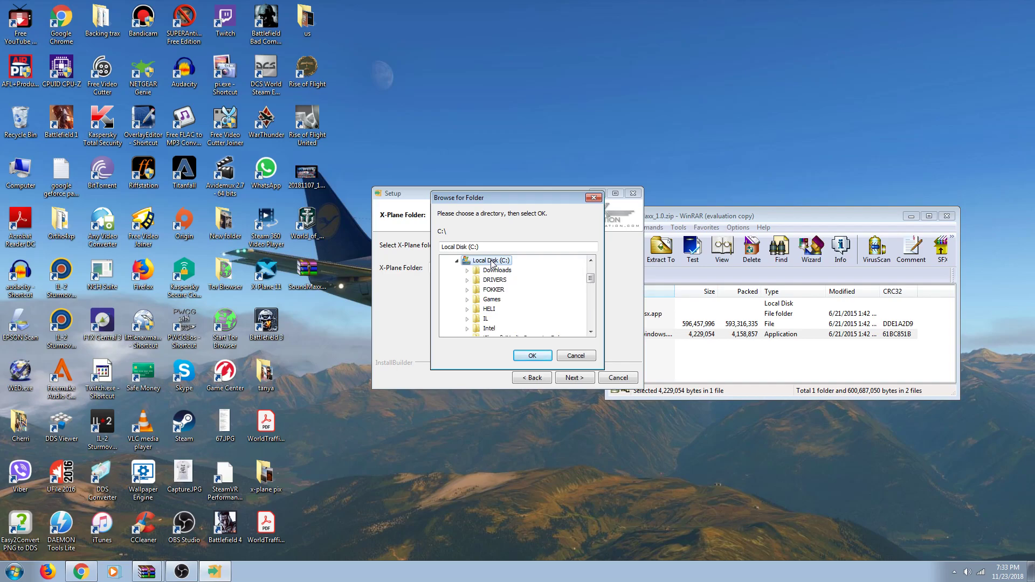
left_click_drag(589, 278, 588, 297)
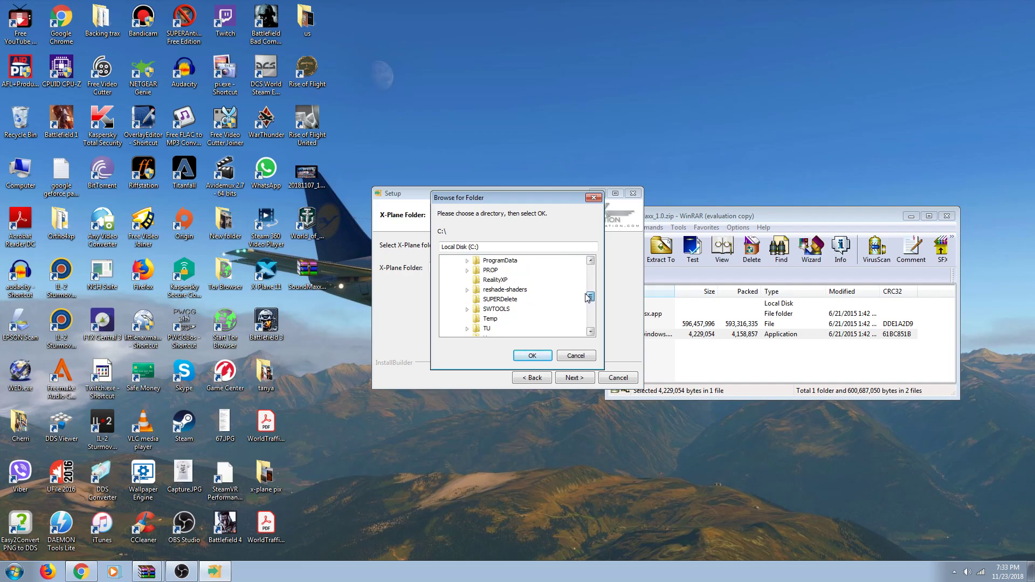
scroll(579, 301, "down", 1)
scroll(580, 302, "up", 2)
Step: Expand Program Files (x86) in the folder tree and look through its subfolders
double_click(512, 281)
scroll(514, 287, "down", 7)
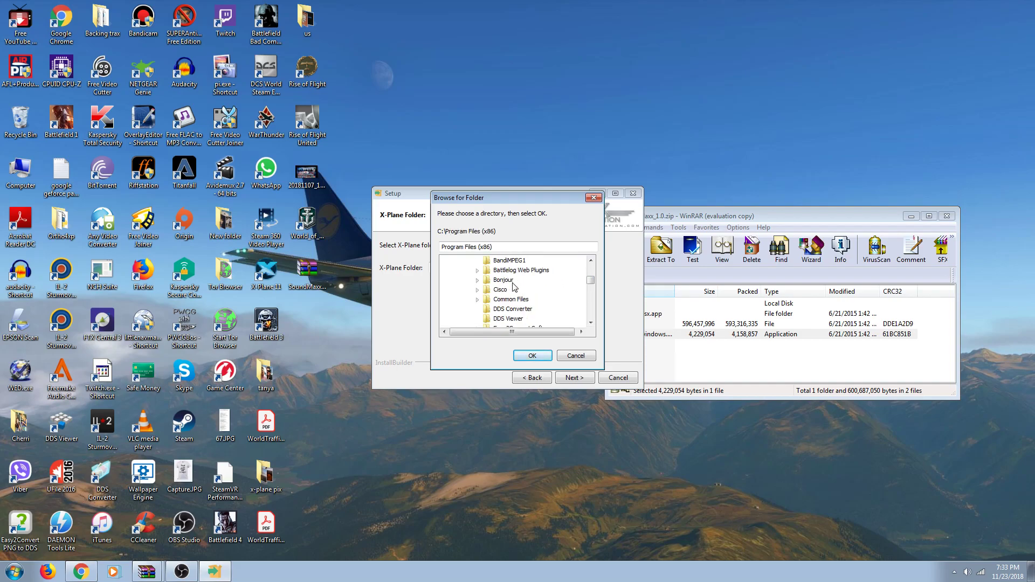
scroll(515, 290, "down", 5)
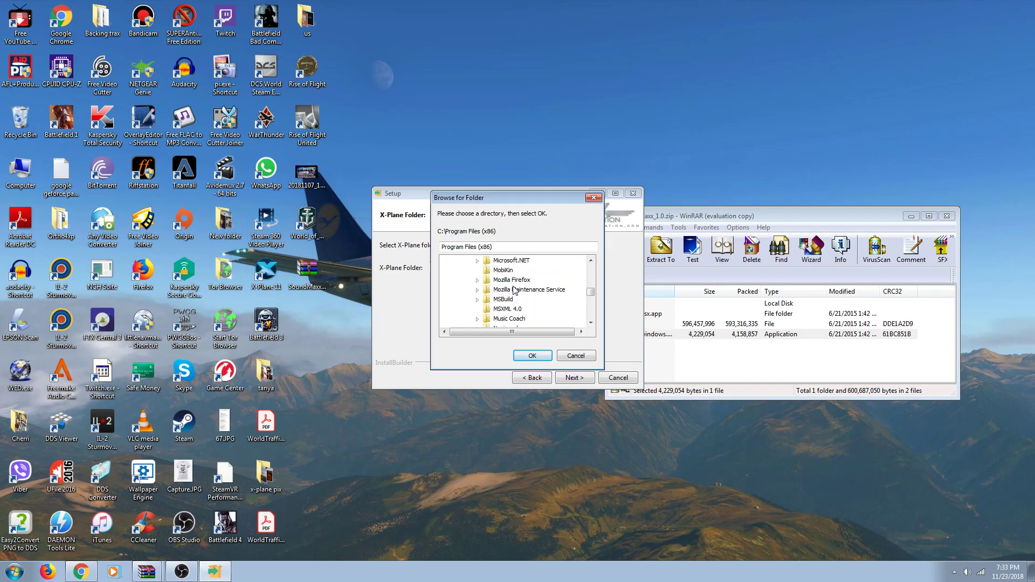
scroll(515, 290, "down", 2)
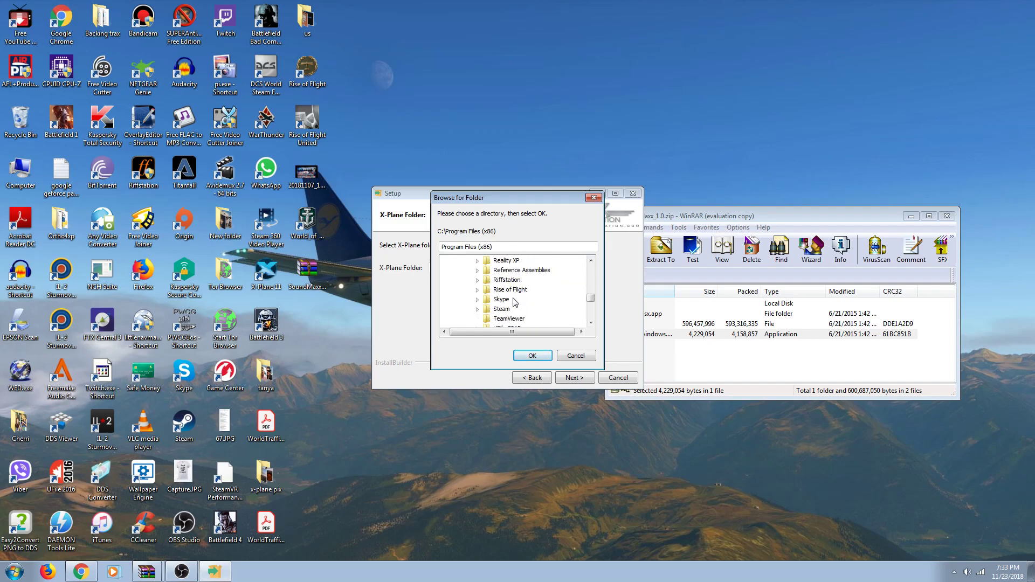
double_click(502, 300)
scroll(506, 304, "down", 2)
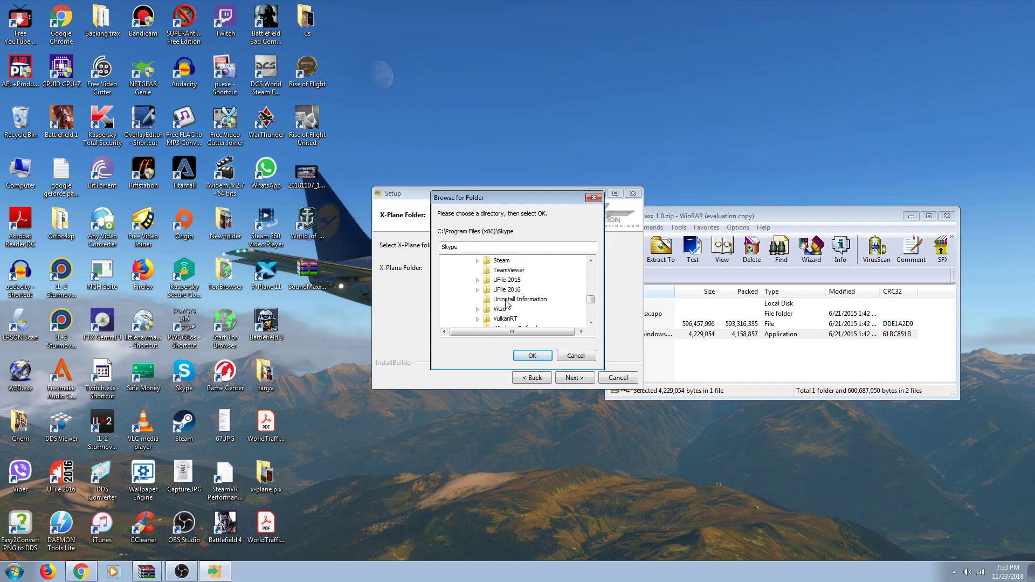
scroll(506, 304, "up", 1)
scroll(506, 304, "down", 2)
scroll(506, 304, "up", 2)
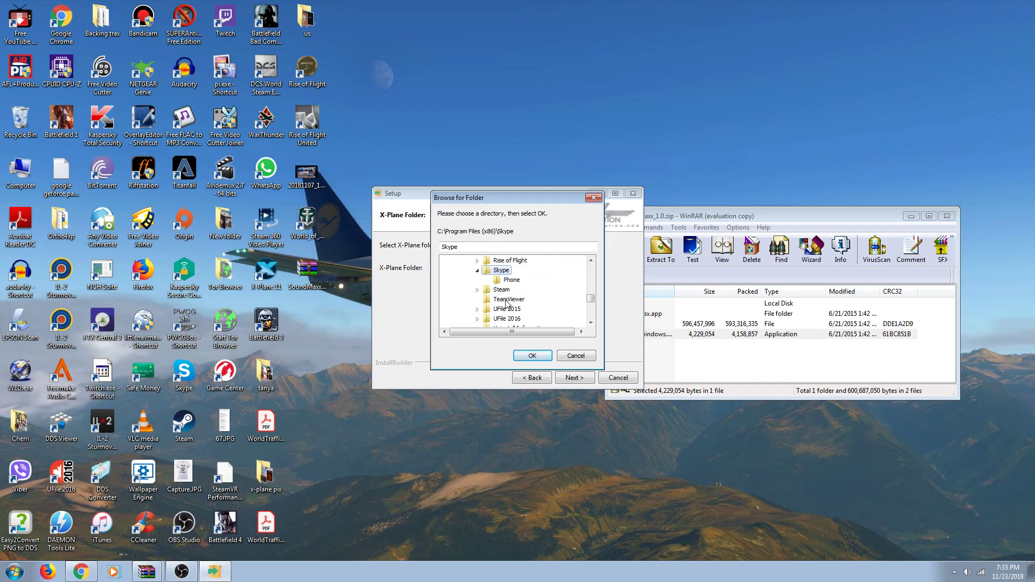
scroll(506, 304, "up", 1)
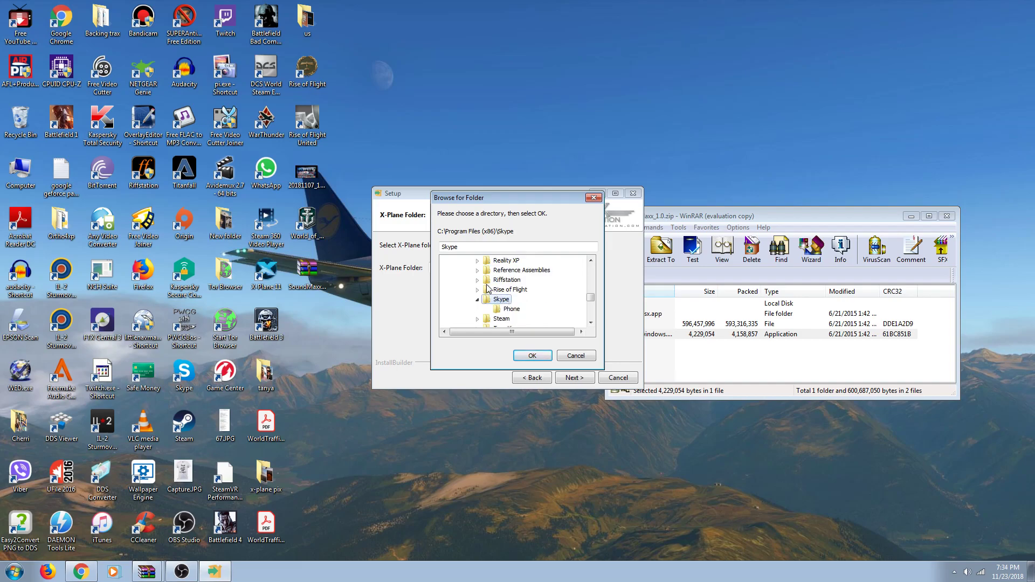
scroll(488, 290, "up", 1)
scroll(487, 286, "up", 2)
scroll(487, 285, "down", 2)
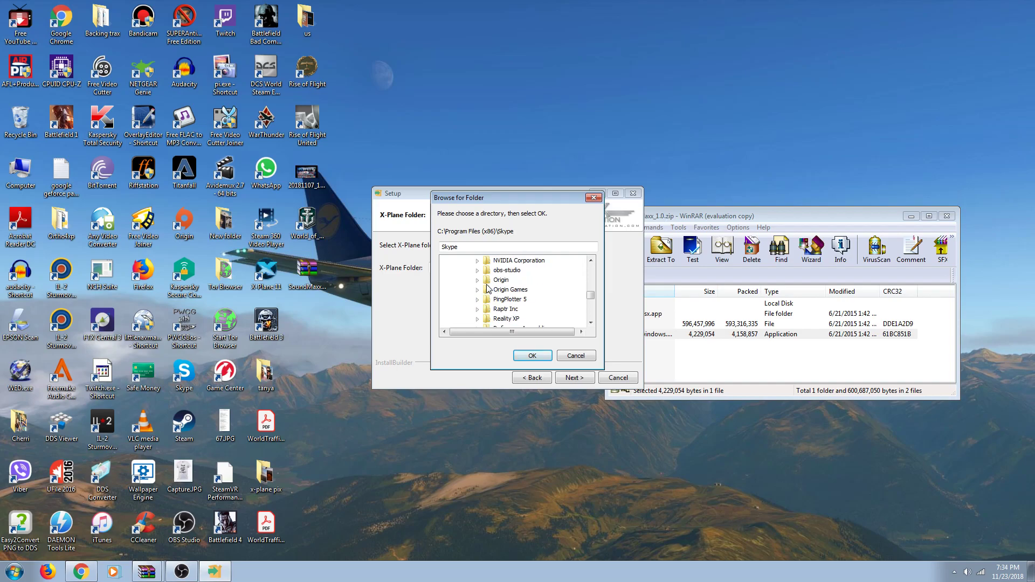
scroll(488, 290, "down", 1)
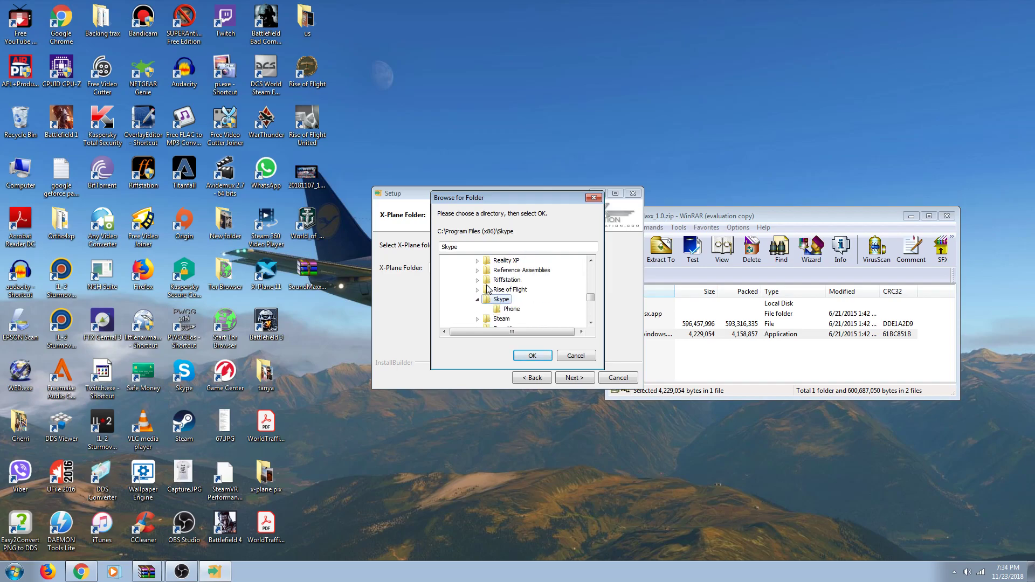
Step: Expand Steam > steamapps > common in the folder tree
double_click(500, 320)
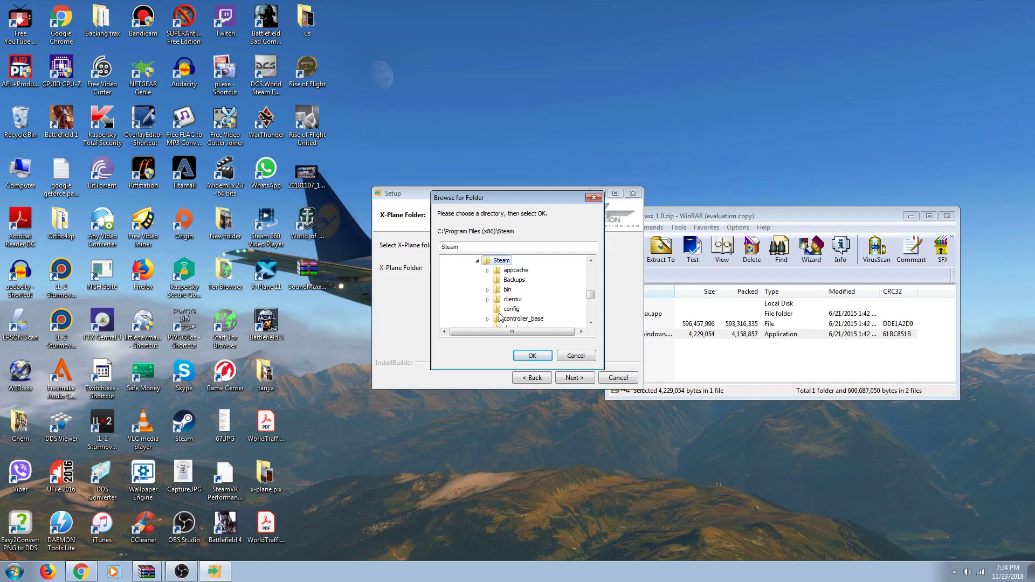
scroll(502, 312, "down", 1)
scroll(501, 312, "down", 1)
scroll(501, 312, "down", 1)
scroll(501, 312, "down", 2)
scroll(501, 311, "down", 1)
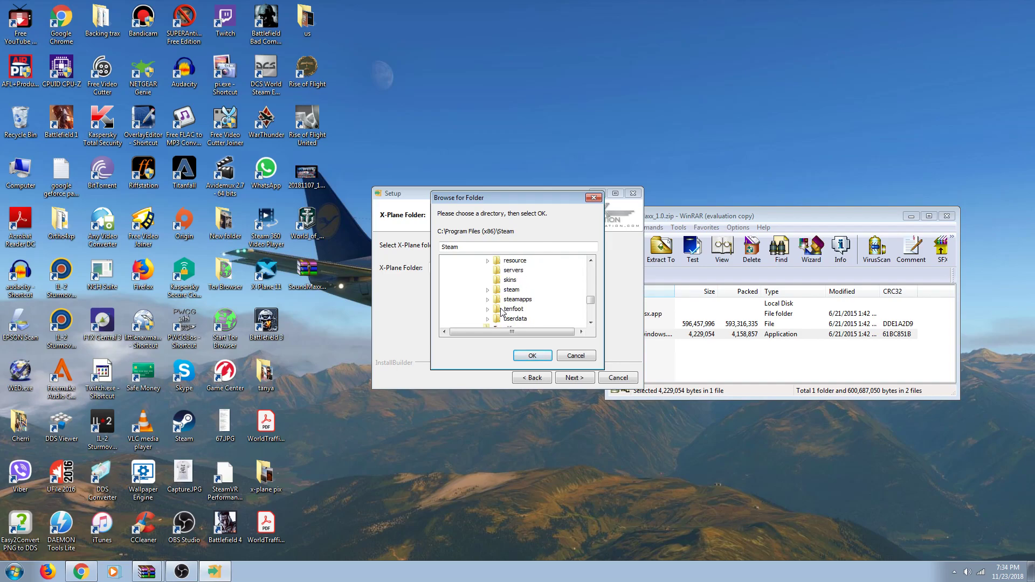
left_click(510, 300)
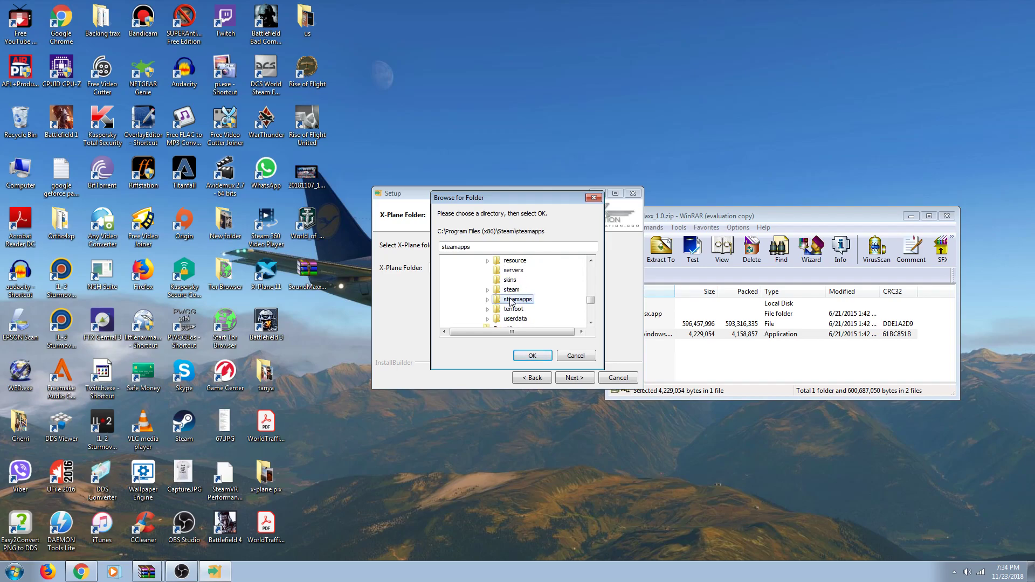
double_click(511, 300)
double_click(523, 270)
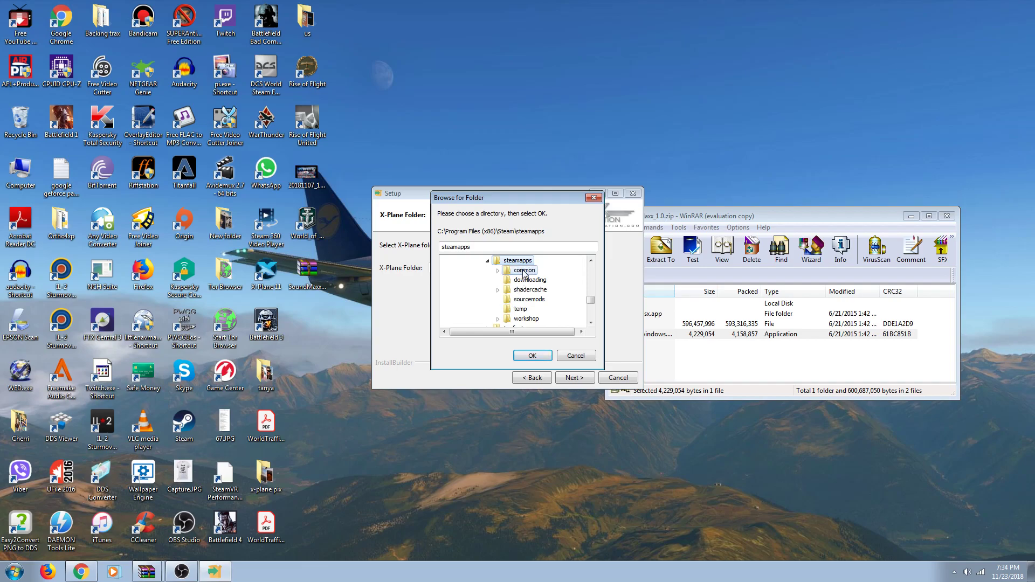
scroll(527, 283, "down", 1)
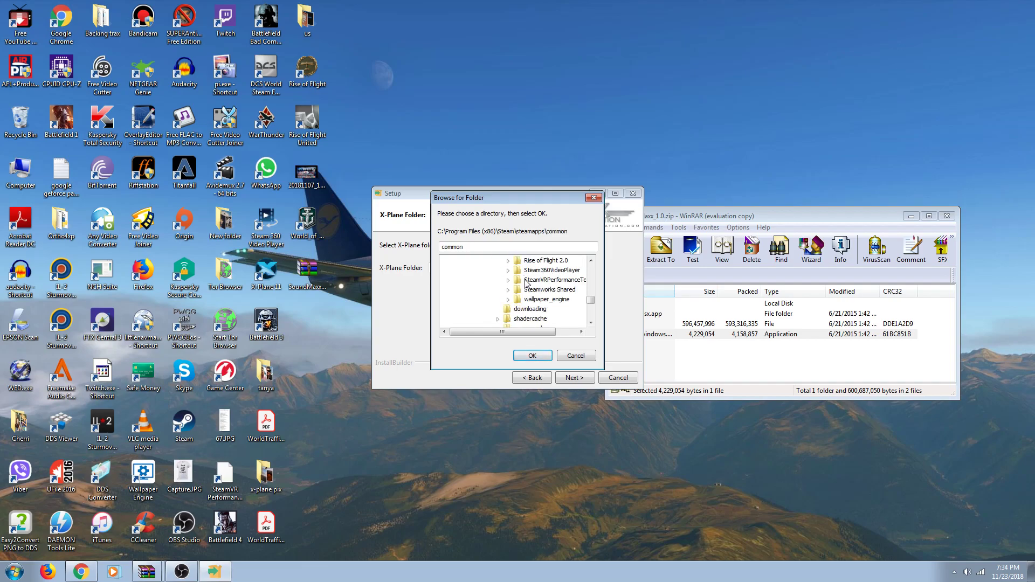
scroll(529, 294, "up", 15)
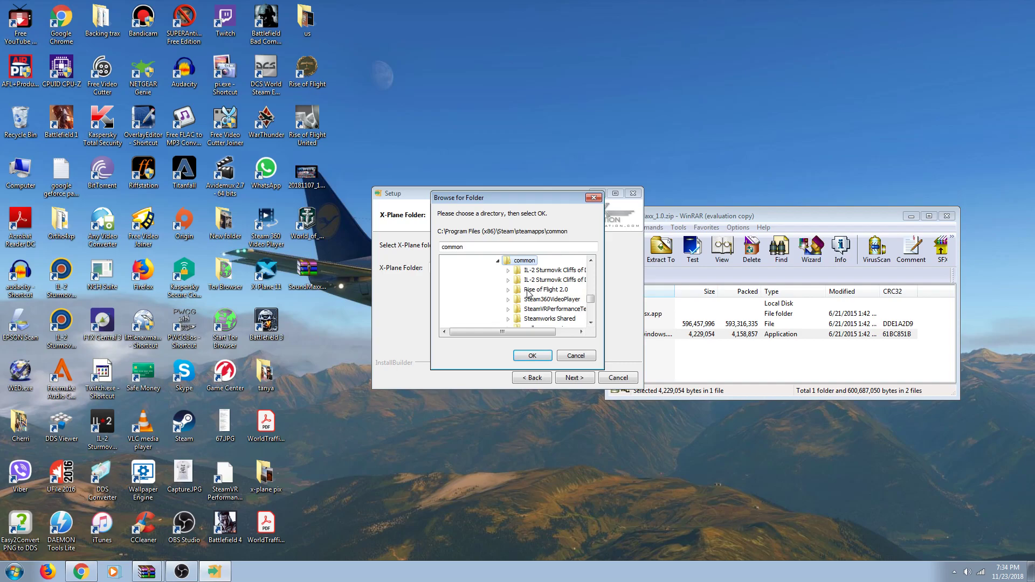
scroll(528, 294, "up", 10)
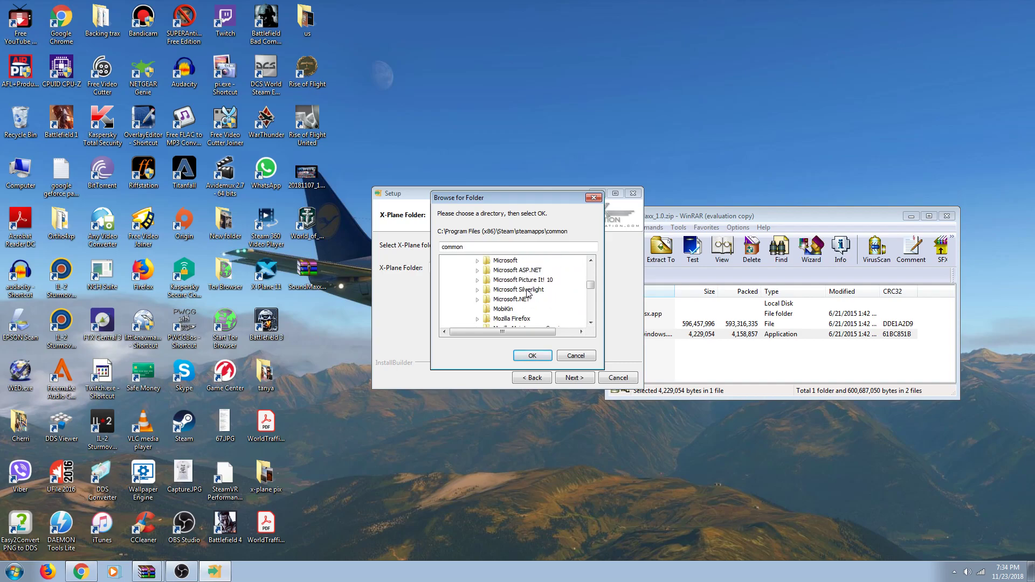
scroll(528, 294, "up", 5)
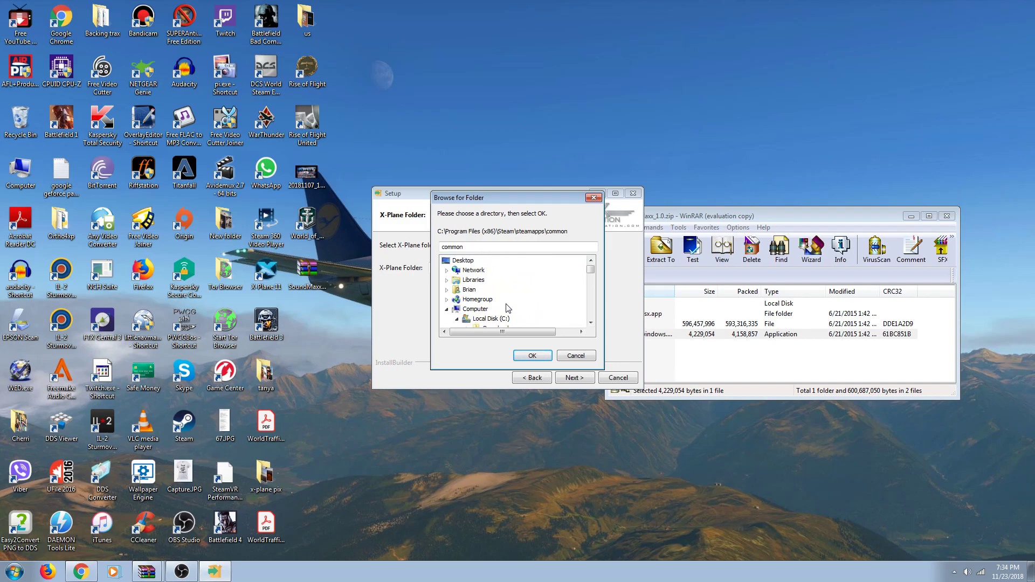
Step: Collapse Local Disk (C:) and expand Toshiba 6TB (D:) > Steam > Steamapps > common
left_click(485, 319)
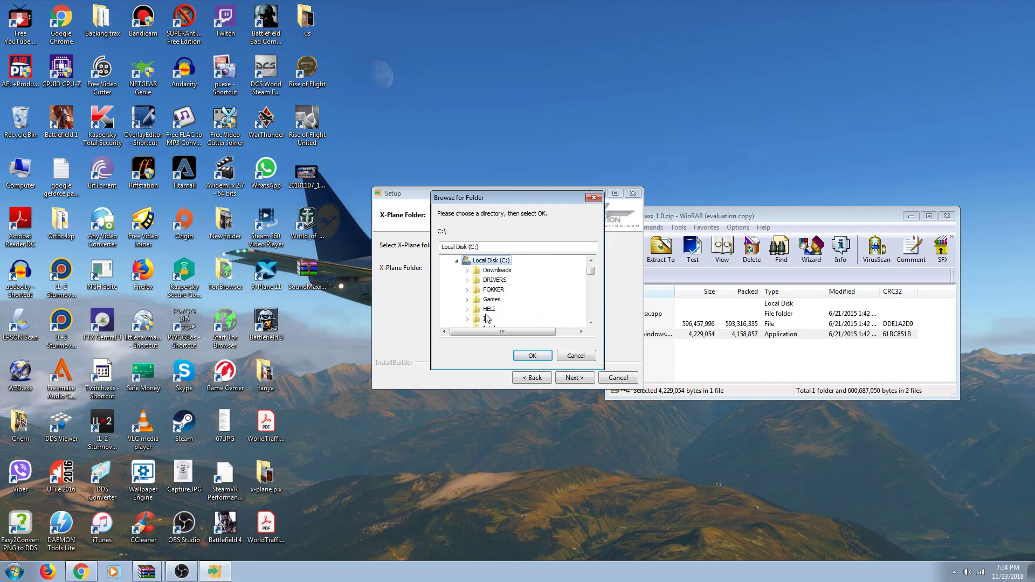
scroll(488, 319, "up", 1)
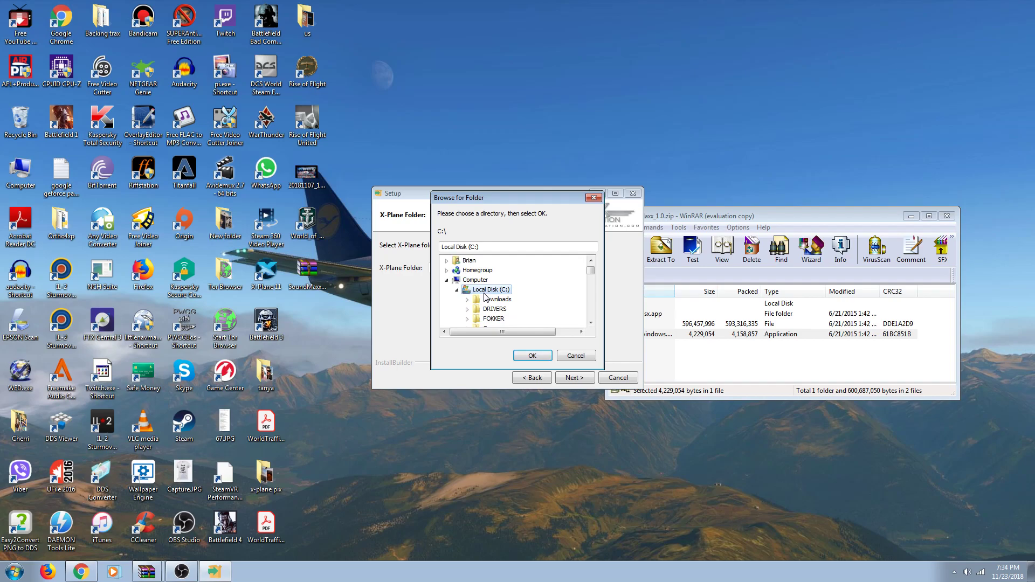
double_click(485, 291)
double_click(488, 300)
double_click(490, 310)
double_click(493, 319)
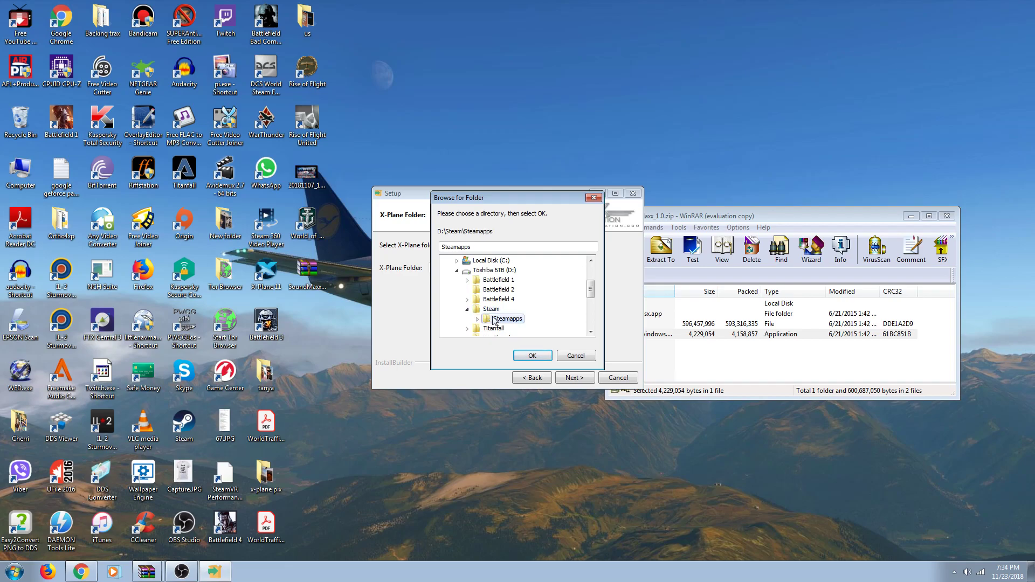
double_click(504, 293)
Step: Select the X-Plane 11 folder, then cancel the folder browser
scroll(507, 295, "down", 1)
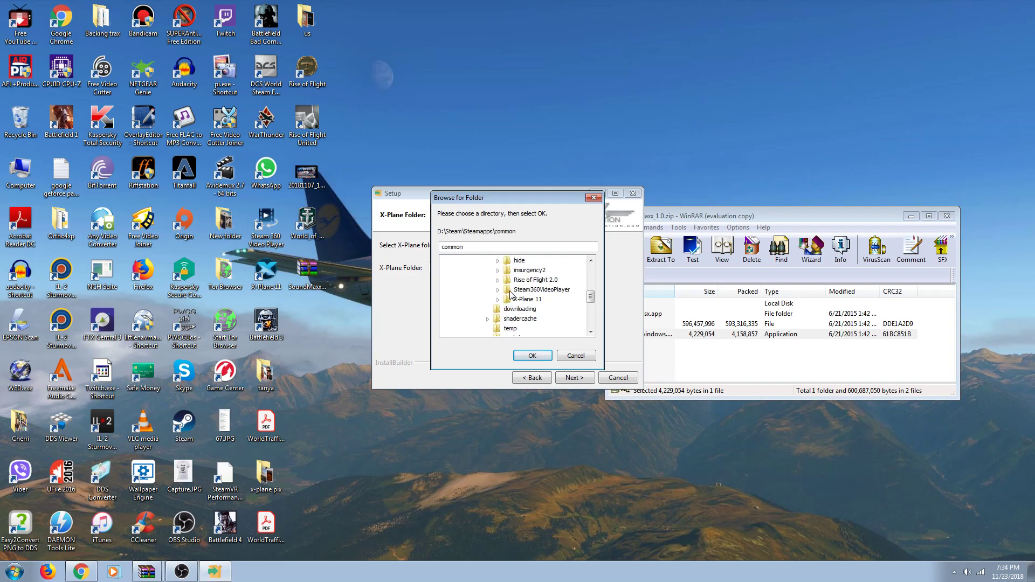
left_click(512, 300)
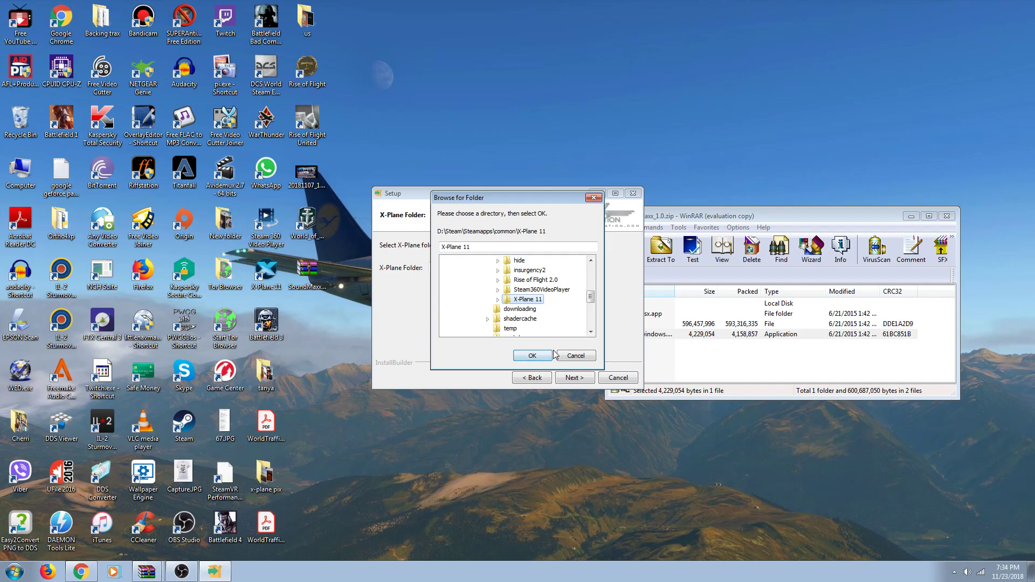
left_click(574, 355)
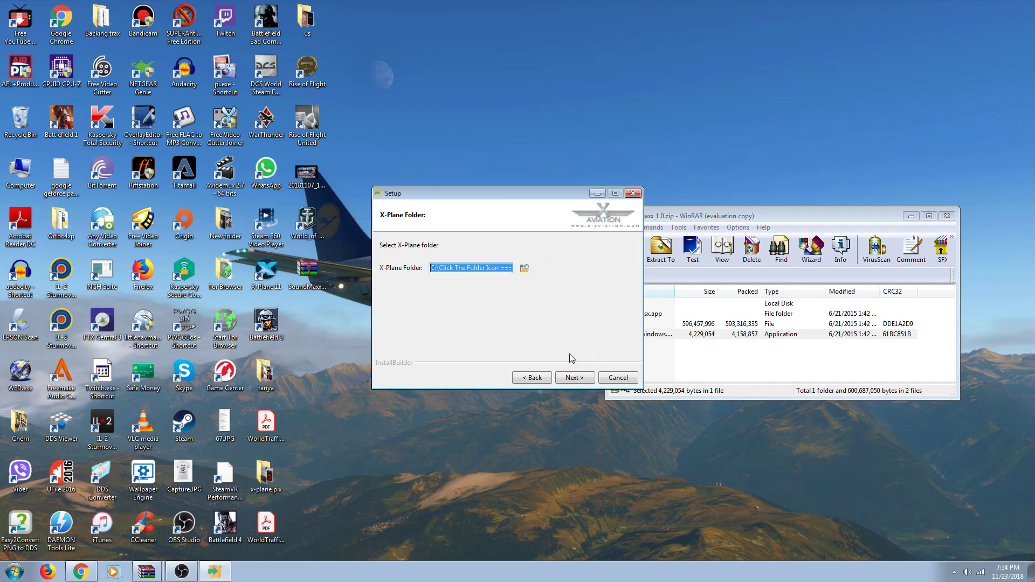
Step: Abort the SoundMaxx installation and close the WinRAR archive
left_click(636, 194)
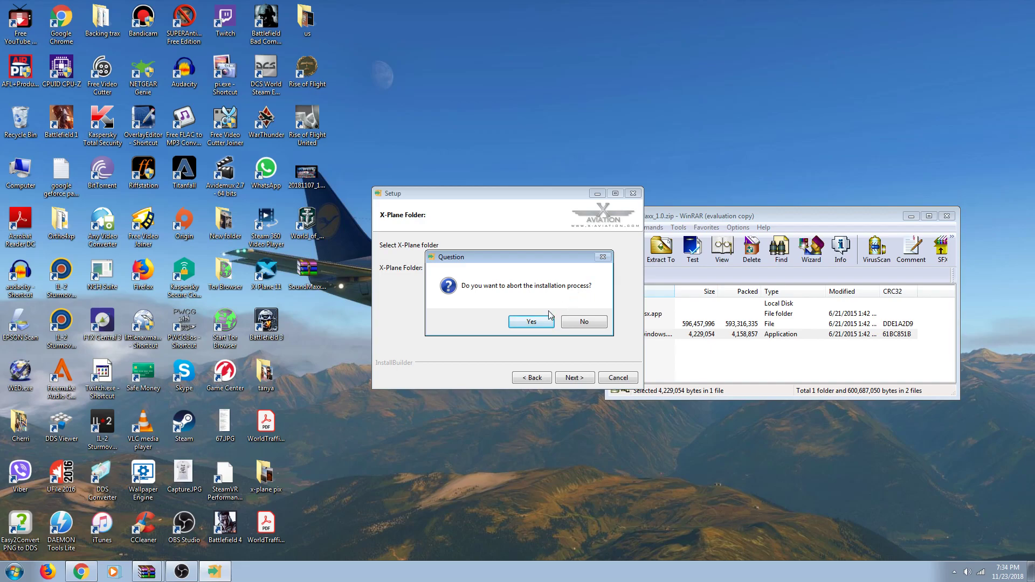
left_click(531, 322)
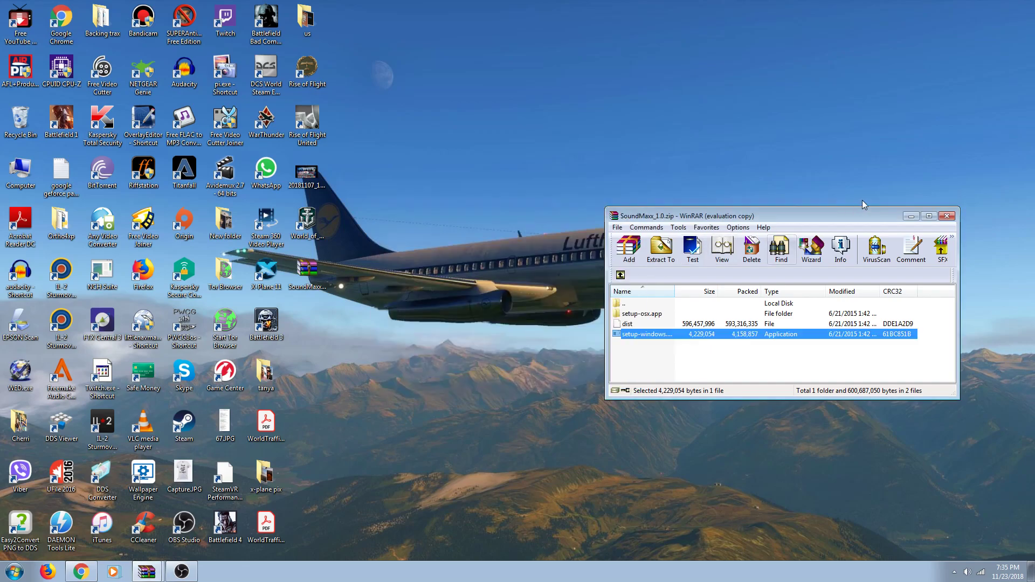
left_click(948, 217)
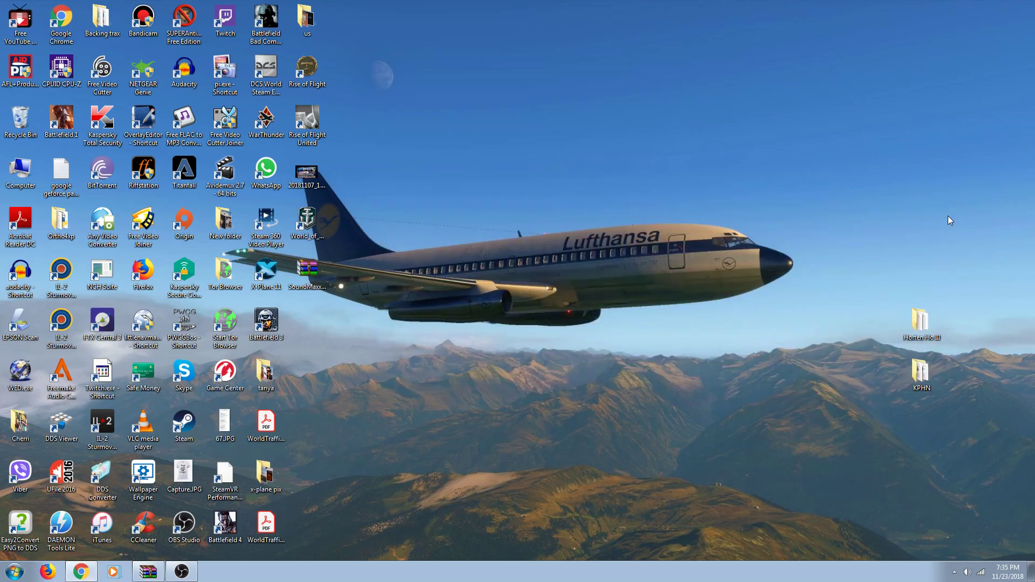
Step: Move the Horten Ho III and KPHN folders side by side near the desktop's top
left_click_drag(915, 317, 672, 141)
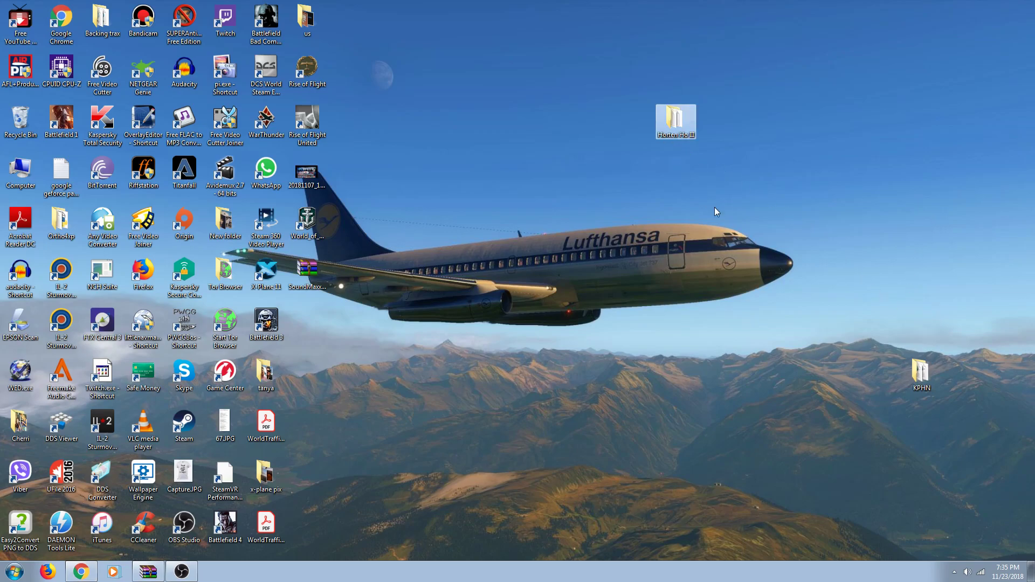
left_click(924, 376)
left_click_drag(802, 132, 802, 132)
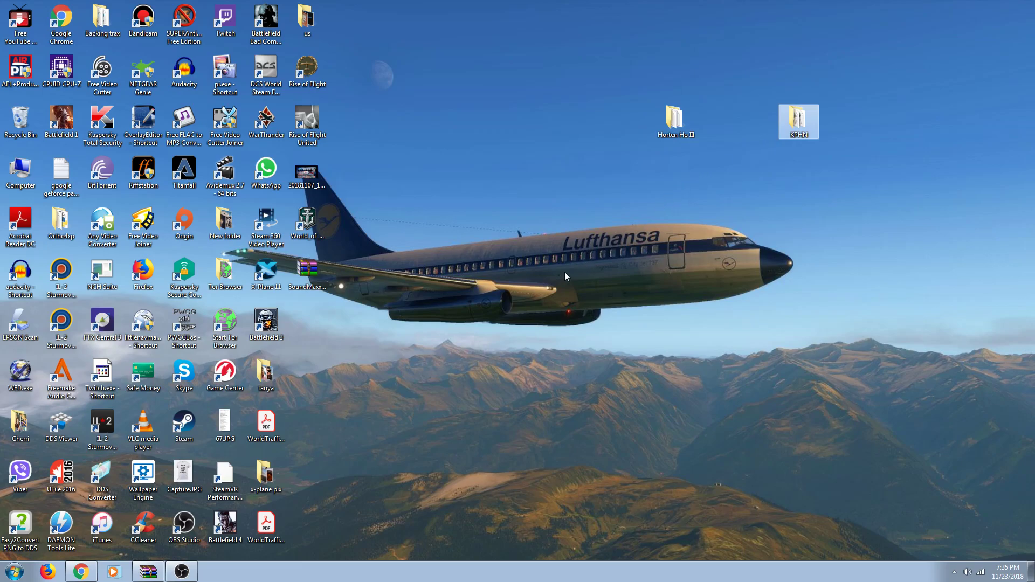
left_click(19, 571)
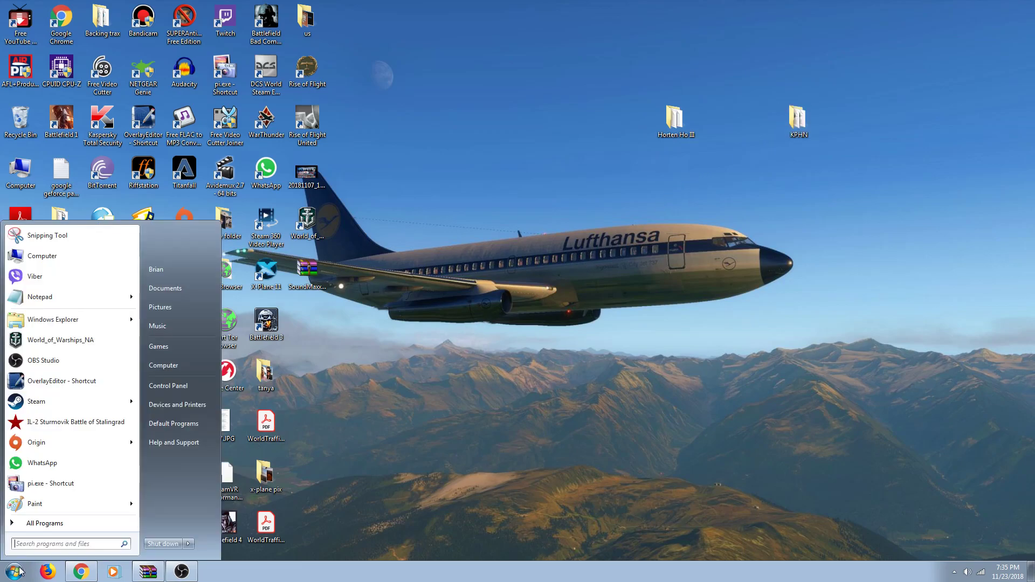
left_click(164, 369)
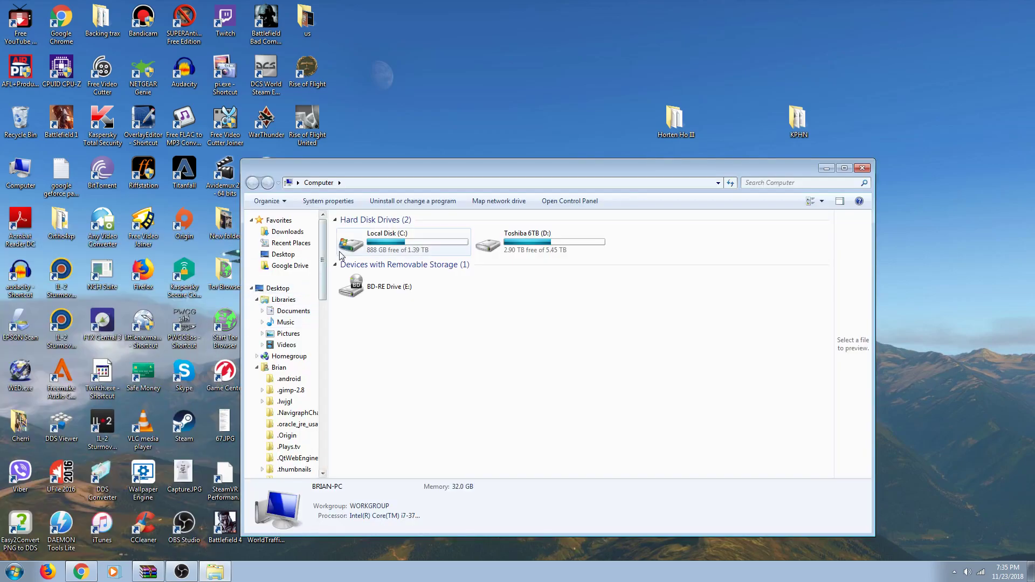
left_click(376, 244)
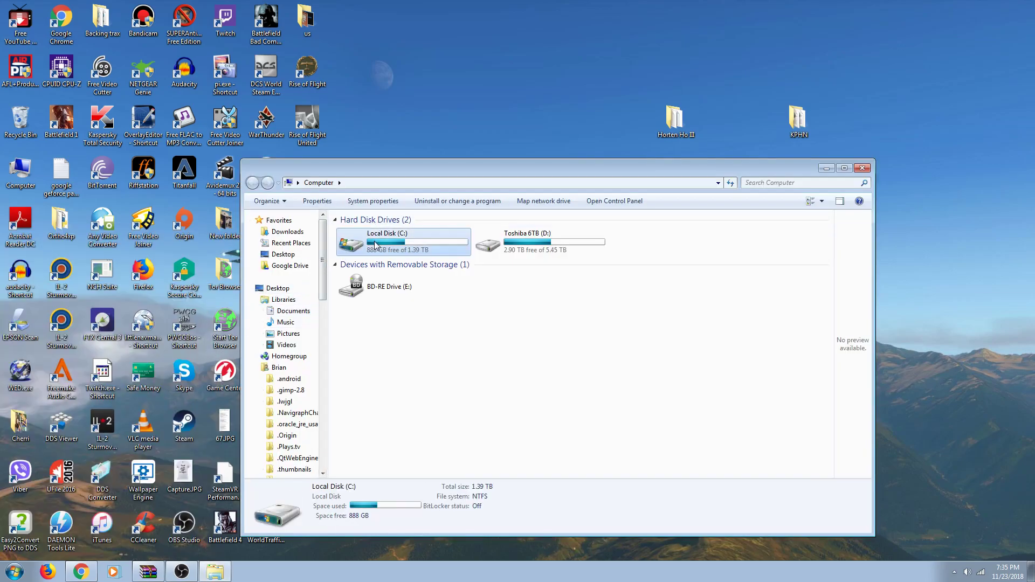
double_click(365, 249)
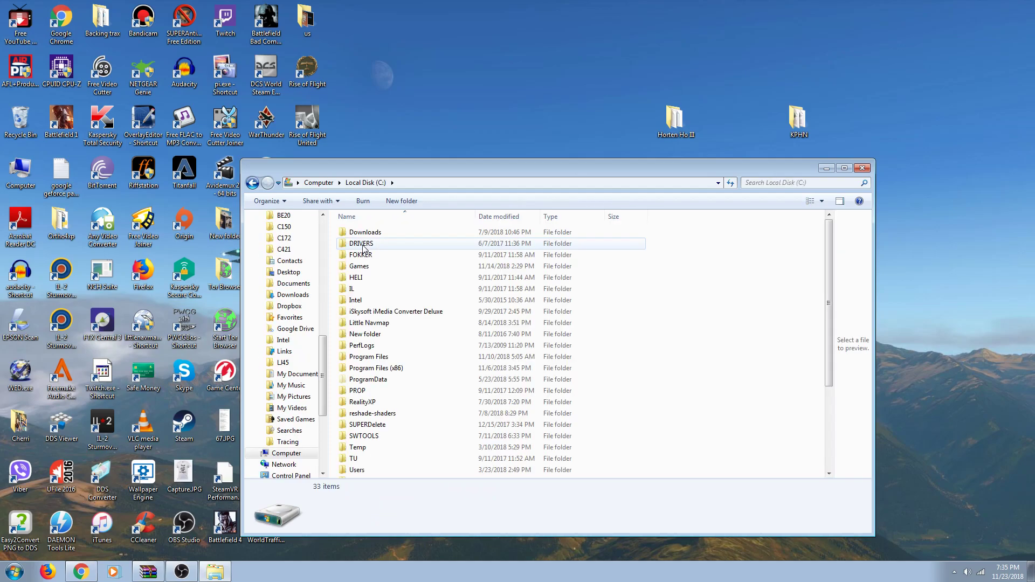
double_click(381, 369)
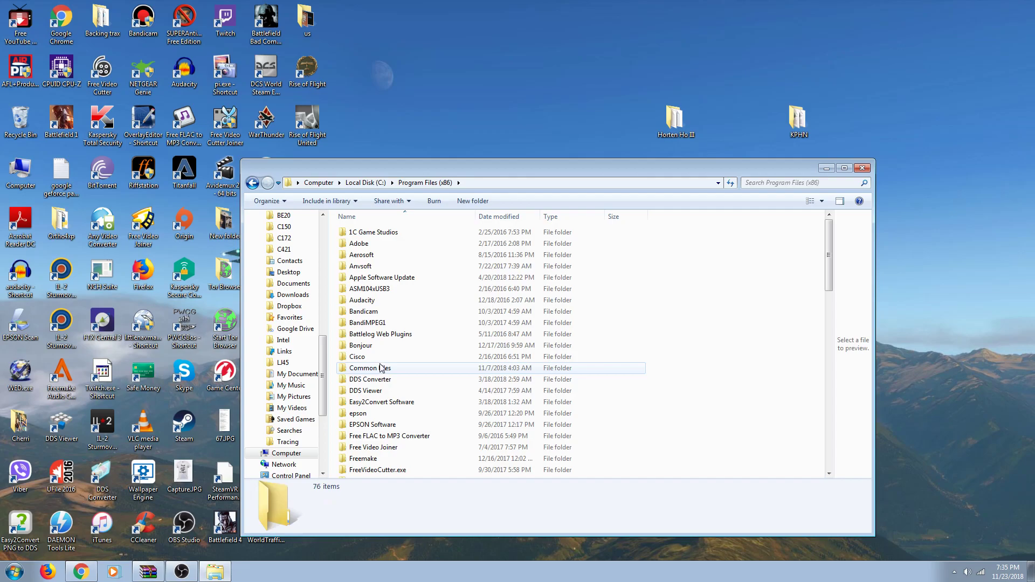
scroll(381, 368, "down", 10)
scroll(381, 367, "down", 4)
double_click(372, 382)
scroll(372, 381, "down", 3)
left_click(370, 375)
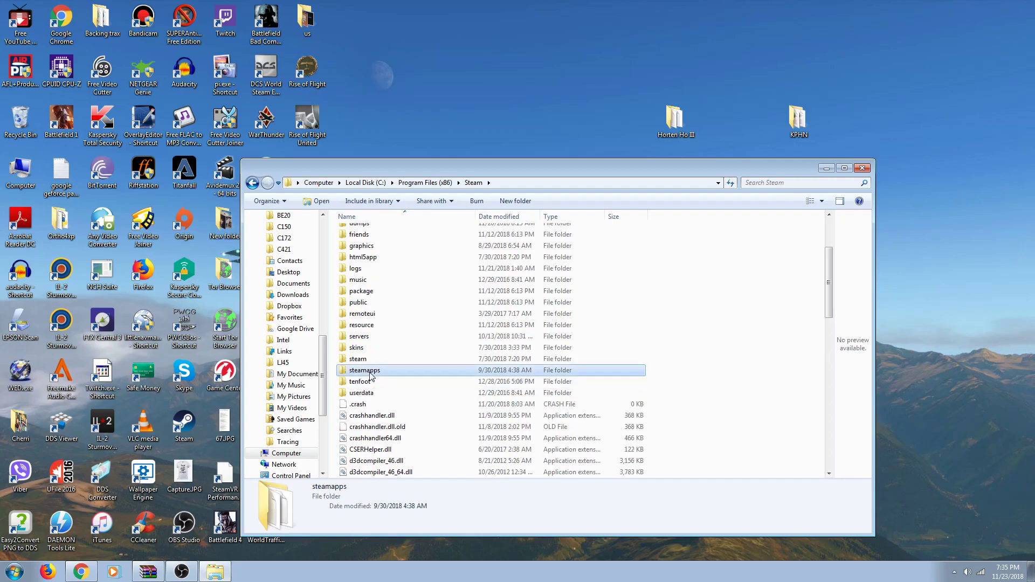
double_click(370, 376)
double_click(370, 233)
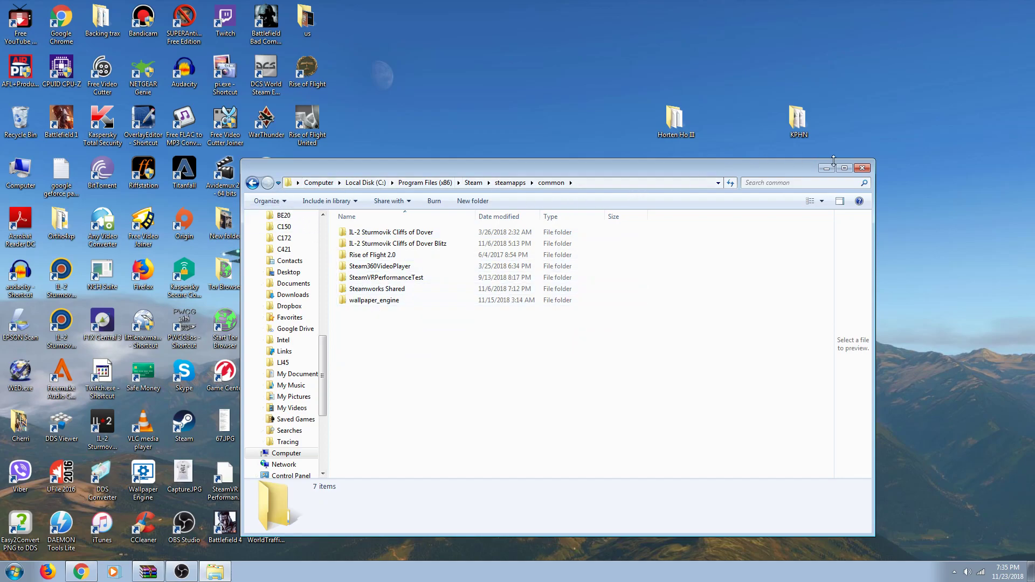
left_click(860, 169)
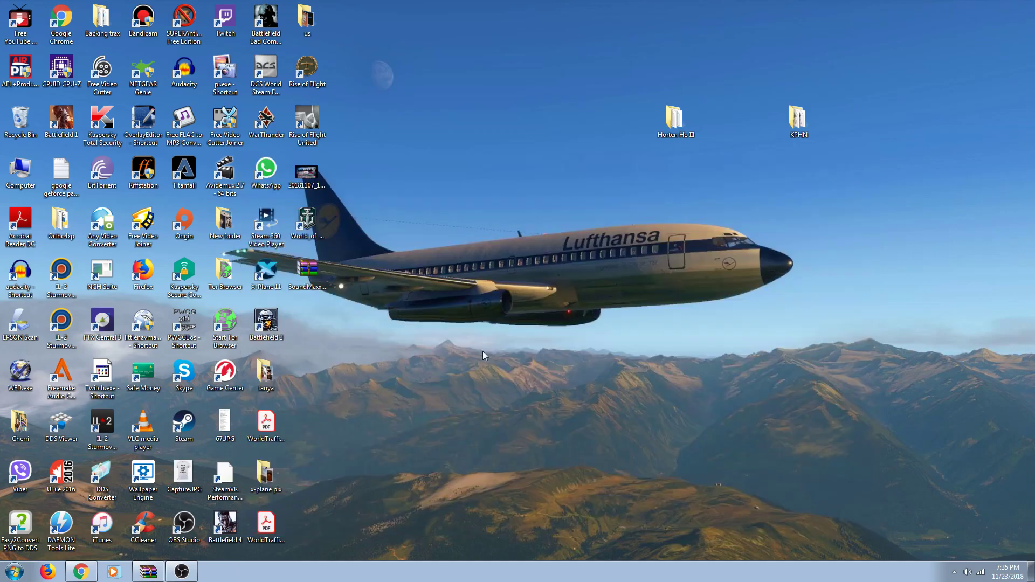
Step: Open Computer and browse to Toshiba 6TB (D:)\Steam\Steamapps\common\X-Plane 11
left_click(15, 572)
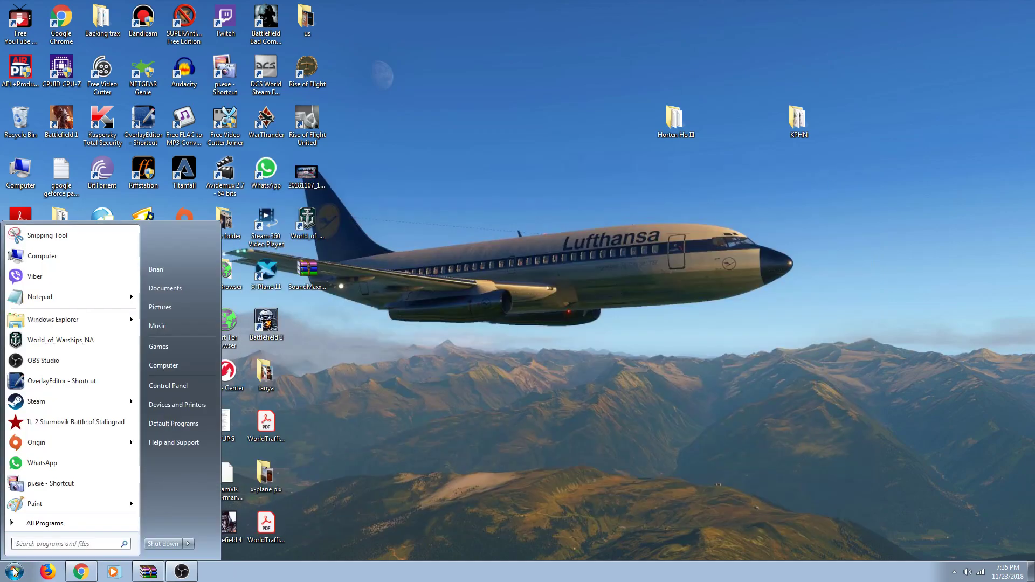
left_click(155, 370)
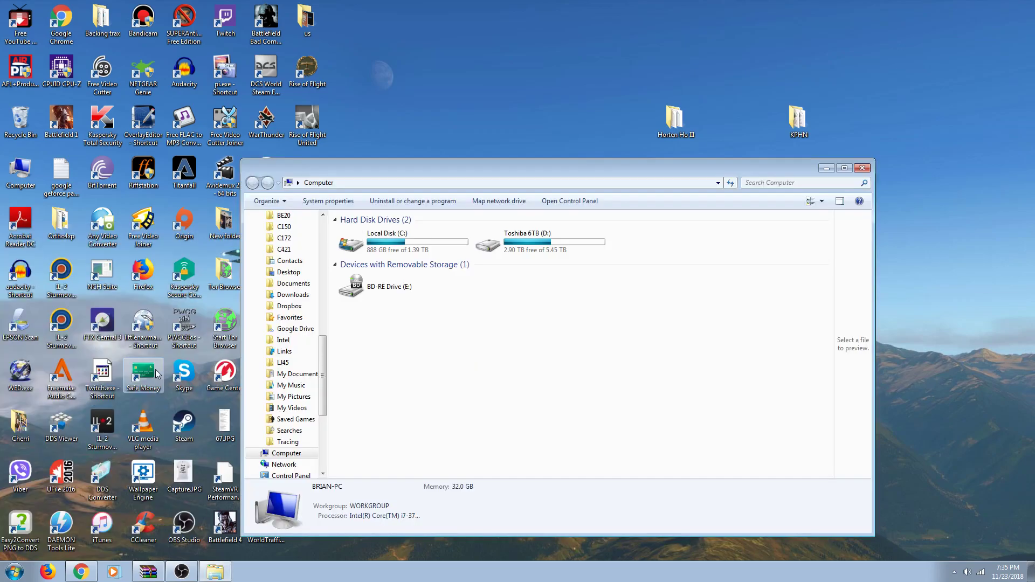
double_click(488, 248)
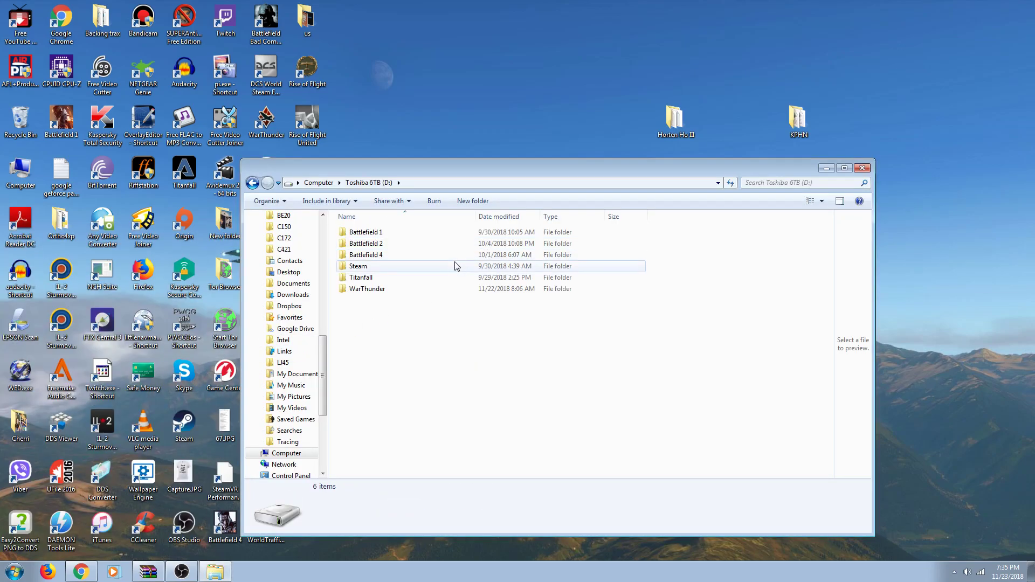
double_click(441, 270)
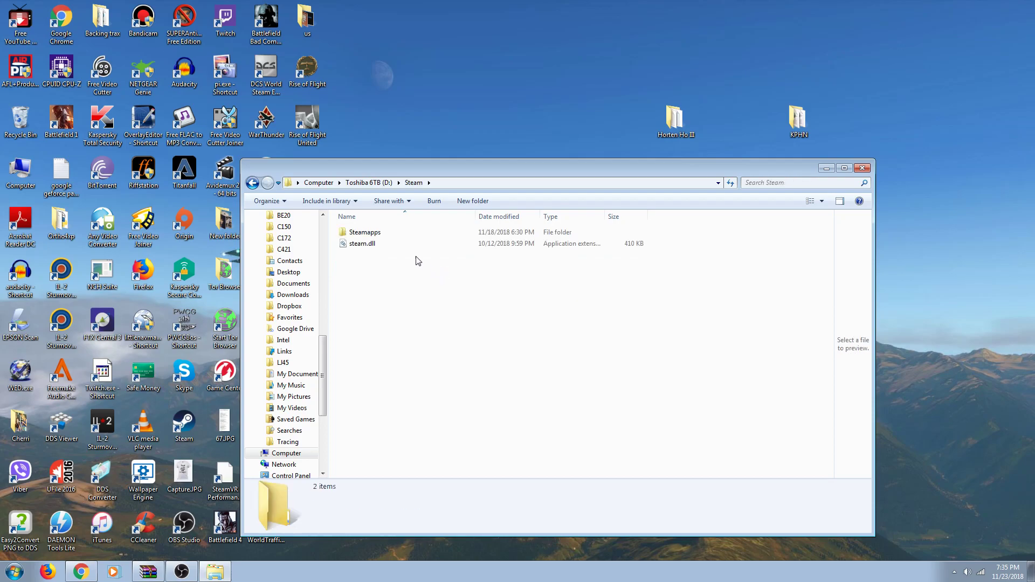
double_click(379, 236)
double_click(379, 236)
left_click(368, 290)
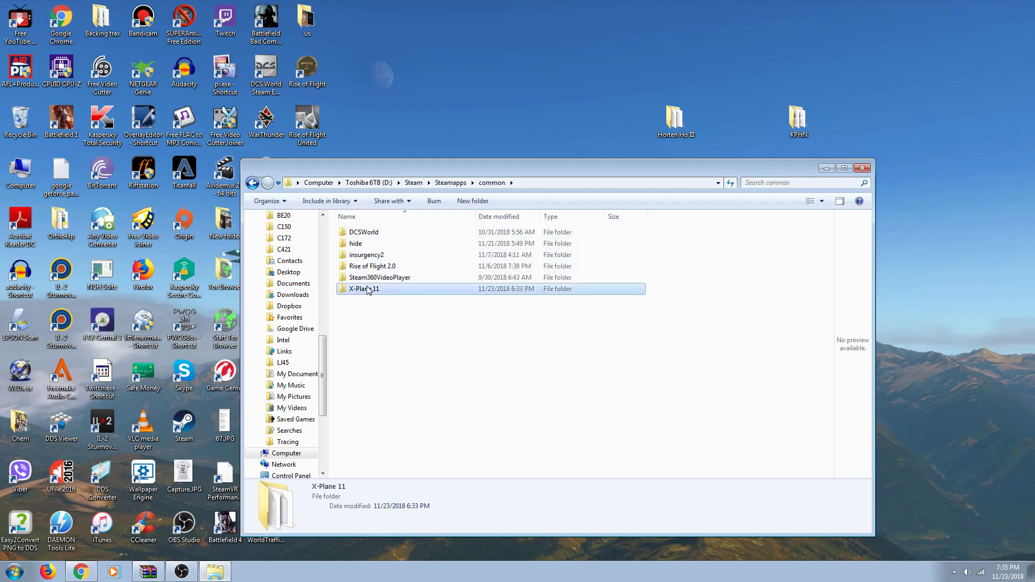
double_click(368, 290)
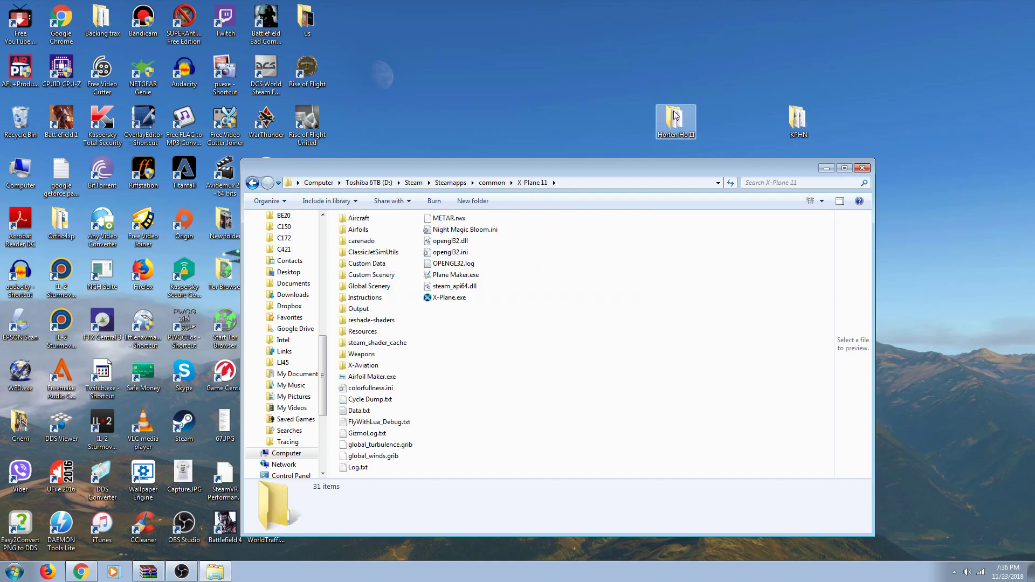
Step: Copy the Horten Ho III desktop folder into X-Plane 11's Aircraft folder
left_click(363, 220)
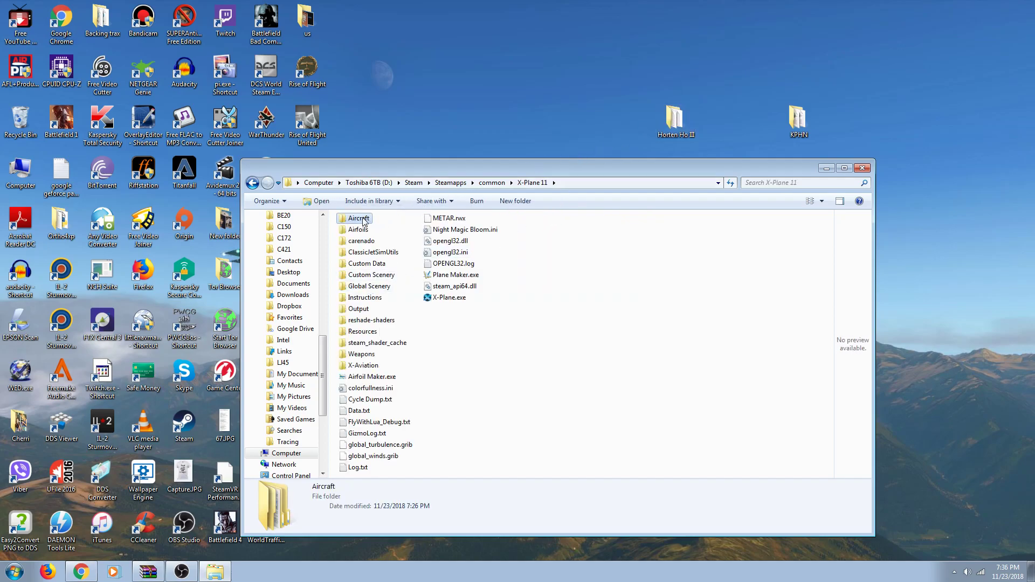
double_click(365, 221)
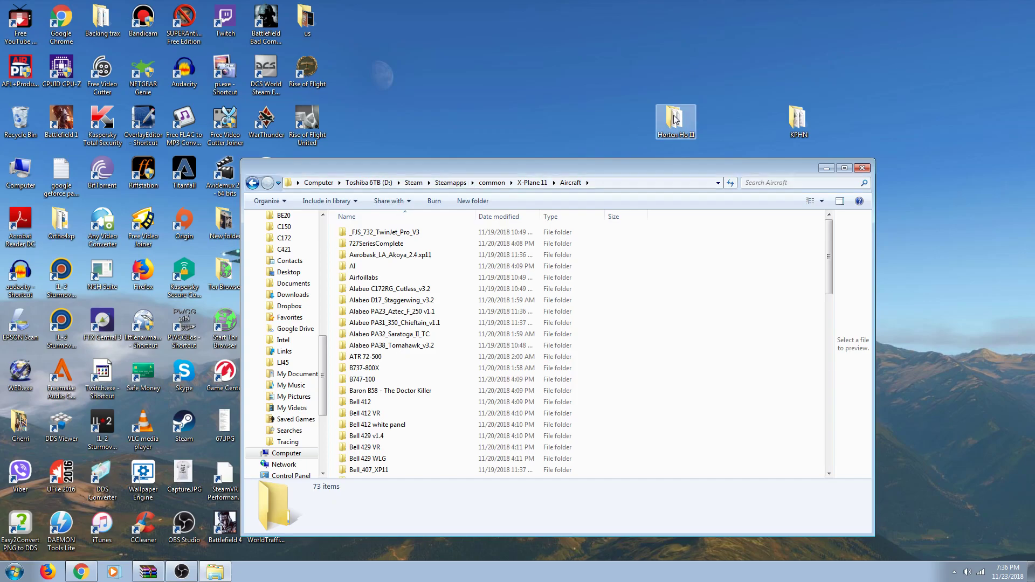
left_click_drag(675, 120, 693, 254)
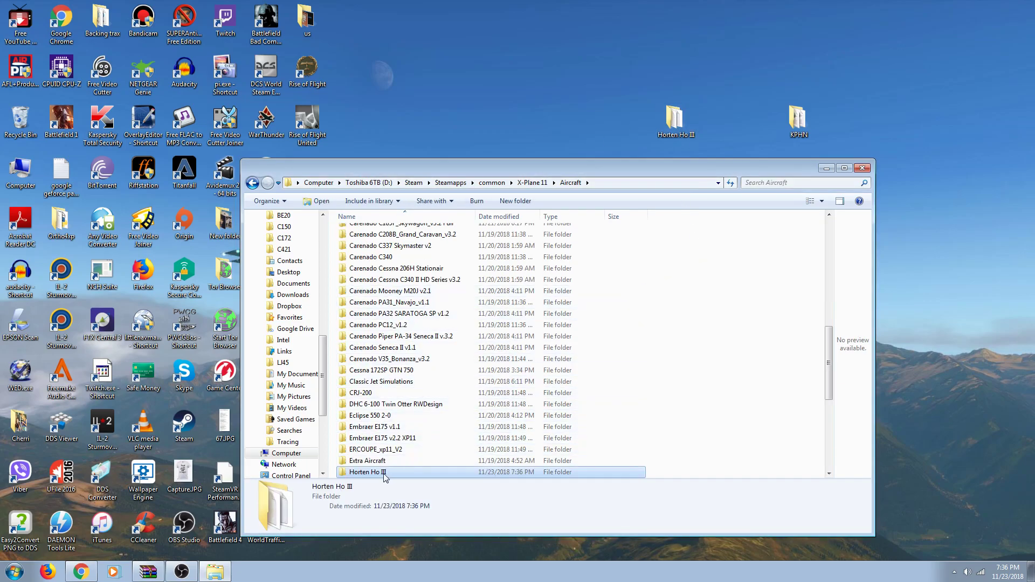
Step: Go back to X-Plane 11, close Explorer, and bring up the Horten Ho III folder's options
left_click(253, 183)
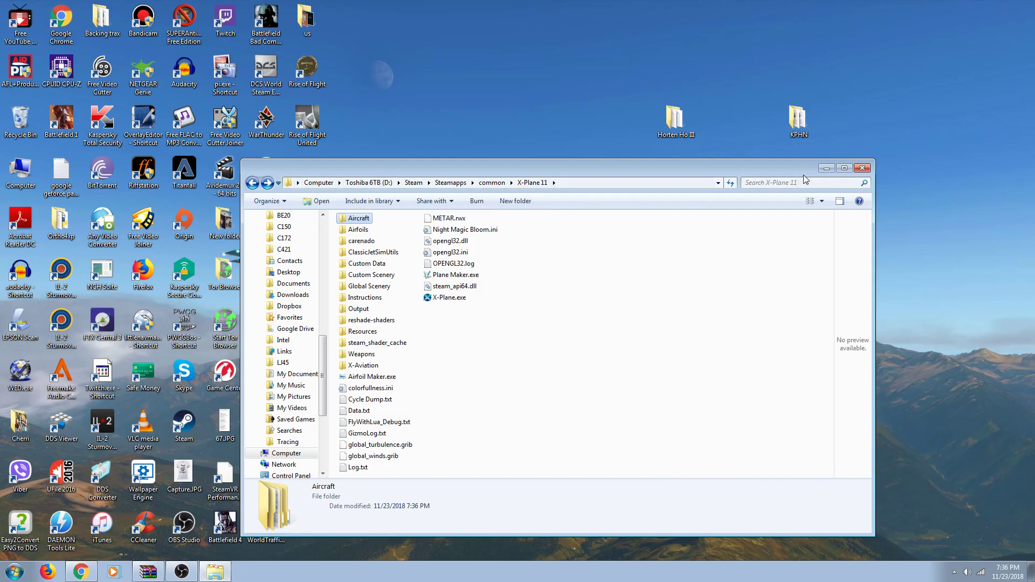
left_click(861, 169)
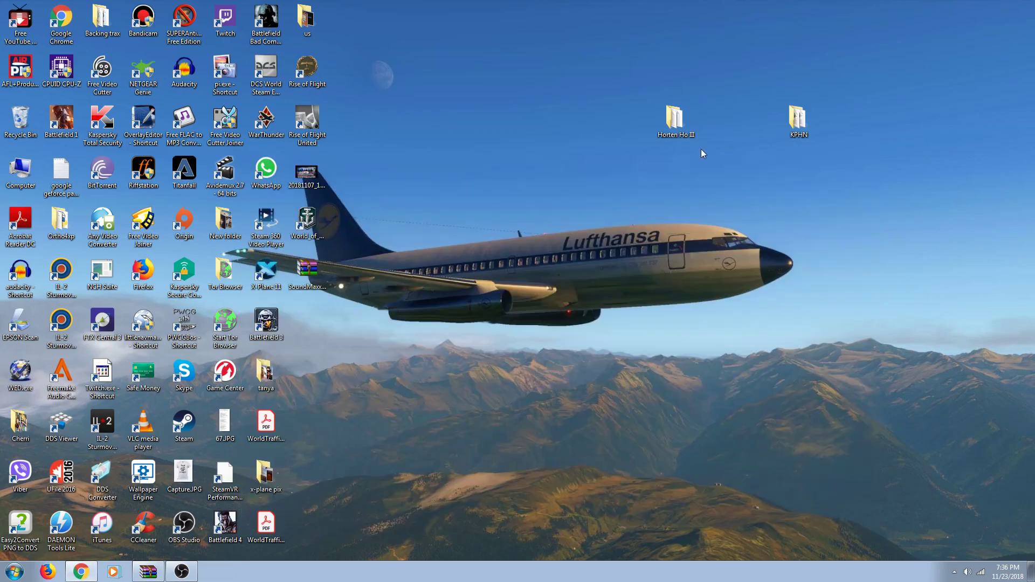
right_click(671, 130)
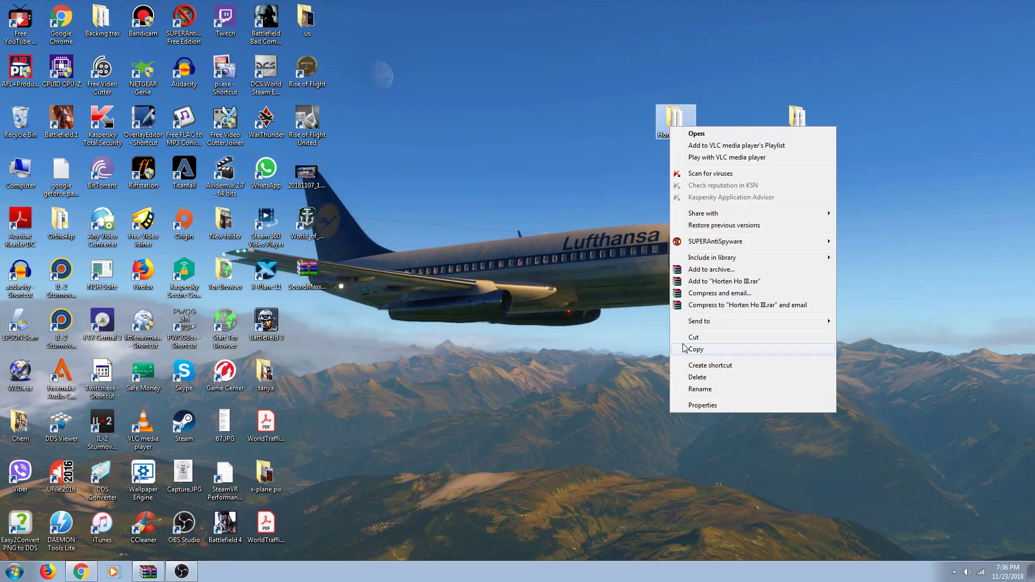
Step: Delete the Horten Ho III desktop folder to the Recycle Bin, leaving only KPHN
left_click(697, 382)
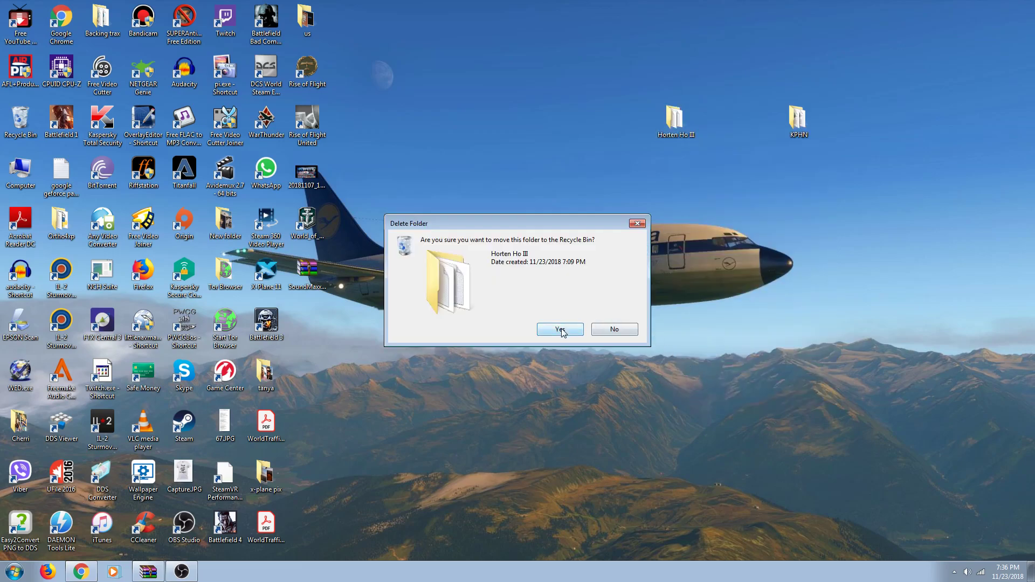
left_click(562, 329)
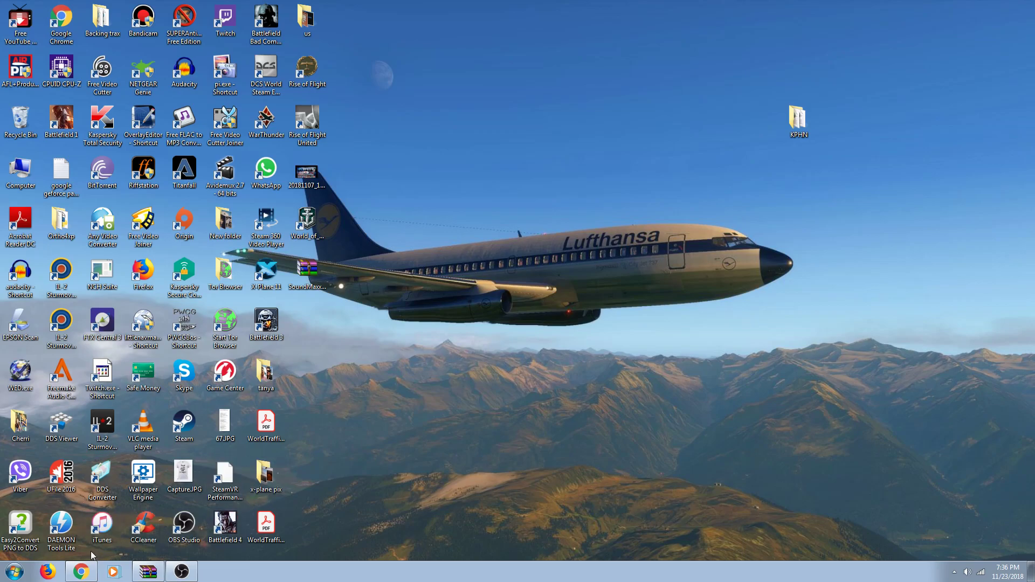
left_click(15, 571)
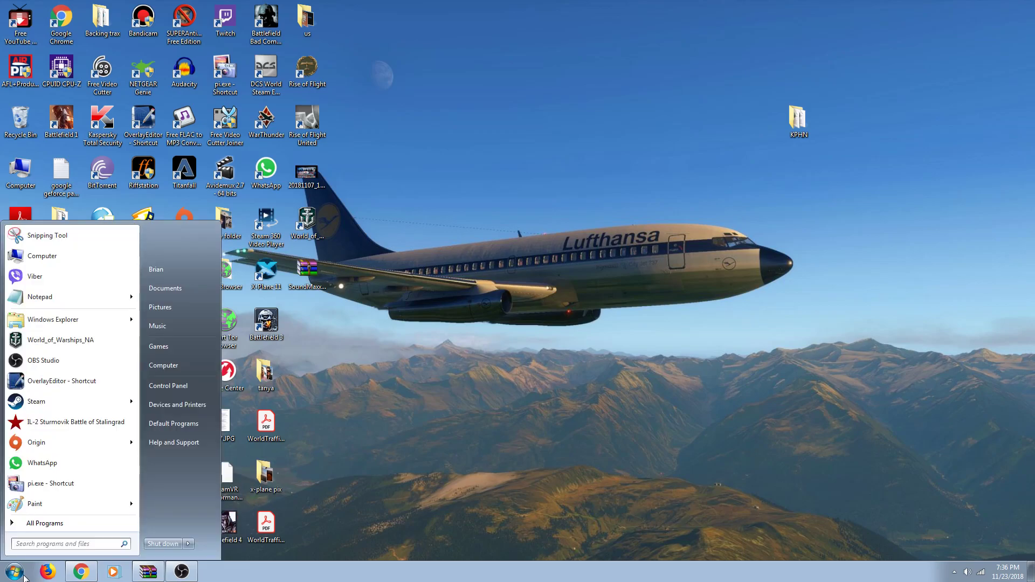
Step: Browse Toshiba 6TB (D:) > Steam > Steamapps > common > X-Plane 11 > Custom Scenery
left_click(161, 366)
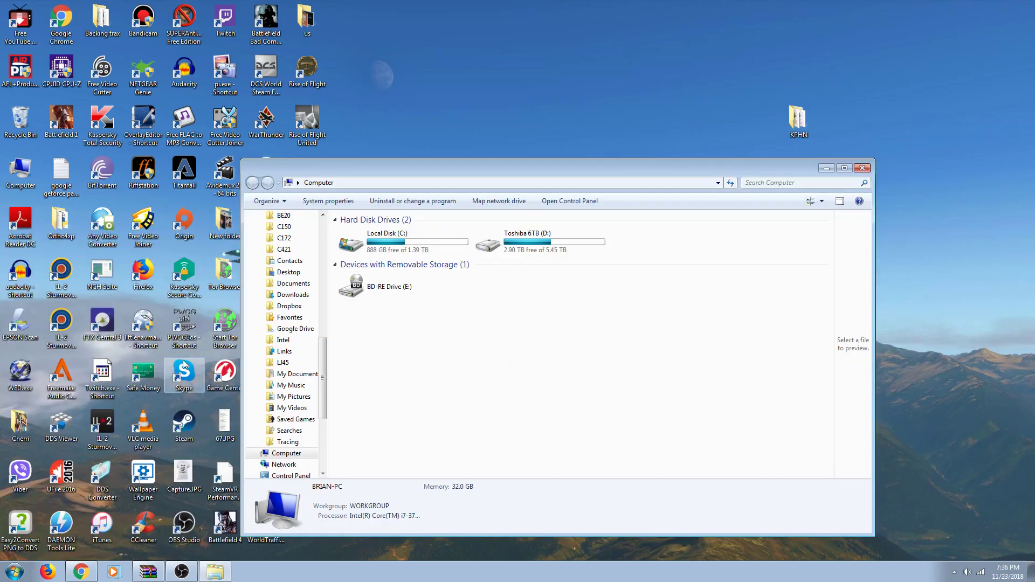
double_click(497, 244)
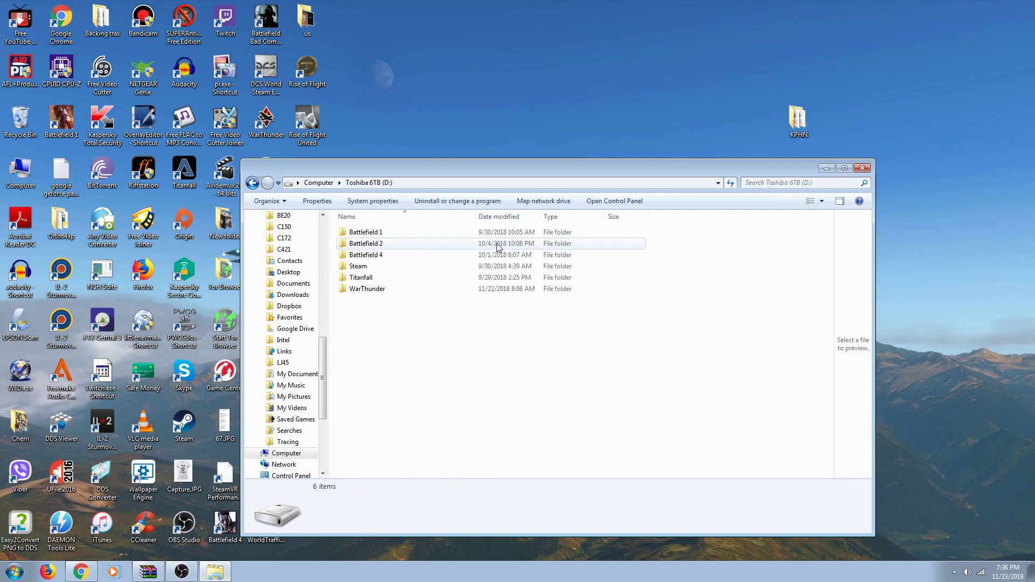
double_click(441, 267)
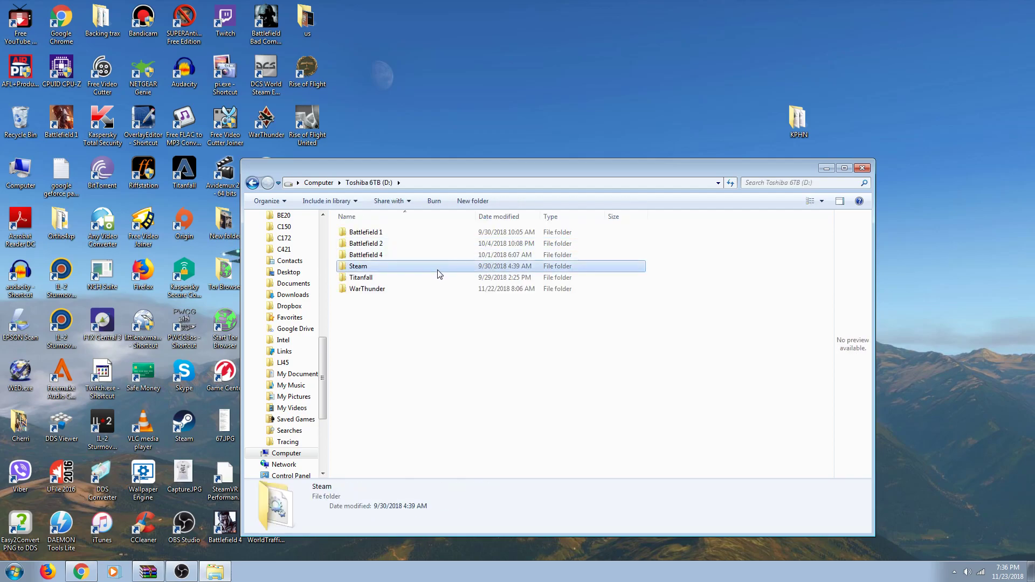
double_click(410, 237)
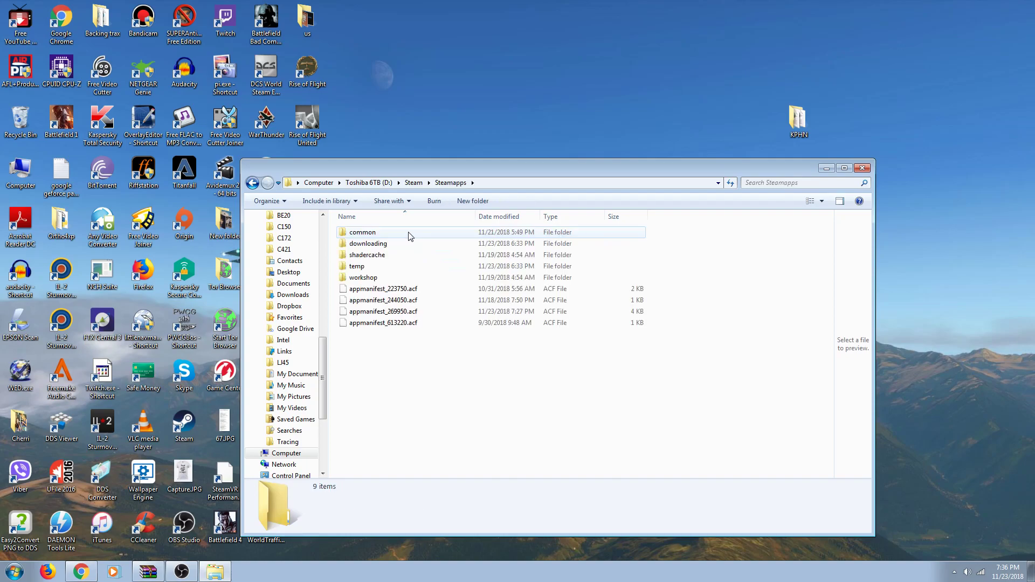
double_click(410, 237)
left_click(369, 293)
double_click(368, 290)
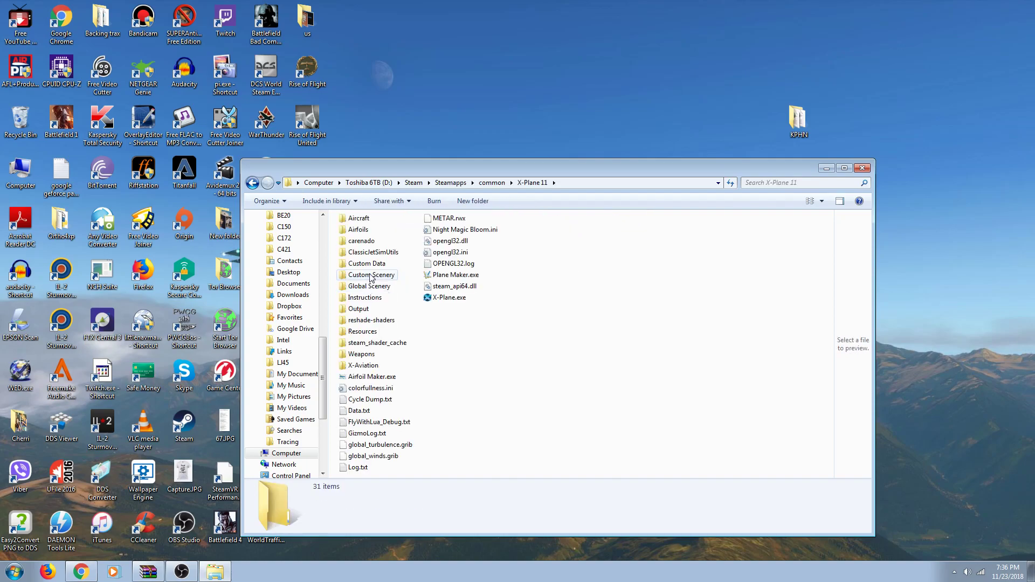
double_click(370, 276)
scroll(430, 286, "right", 10)
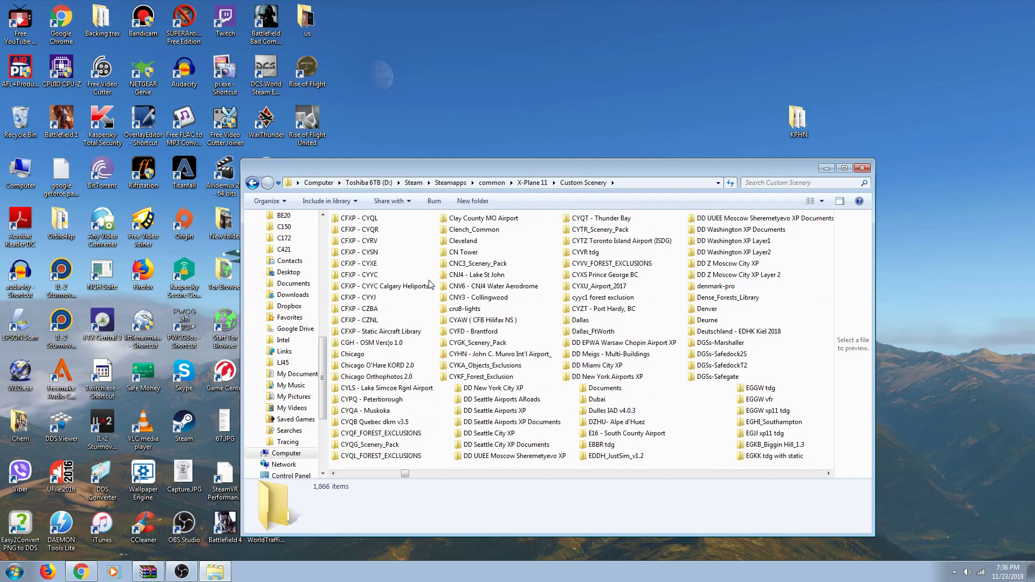
scroll(429, 281, "right", 15)
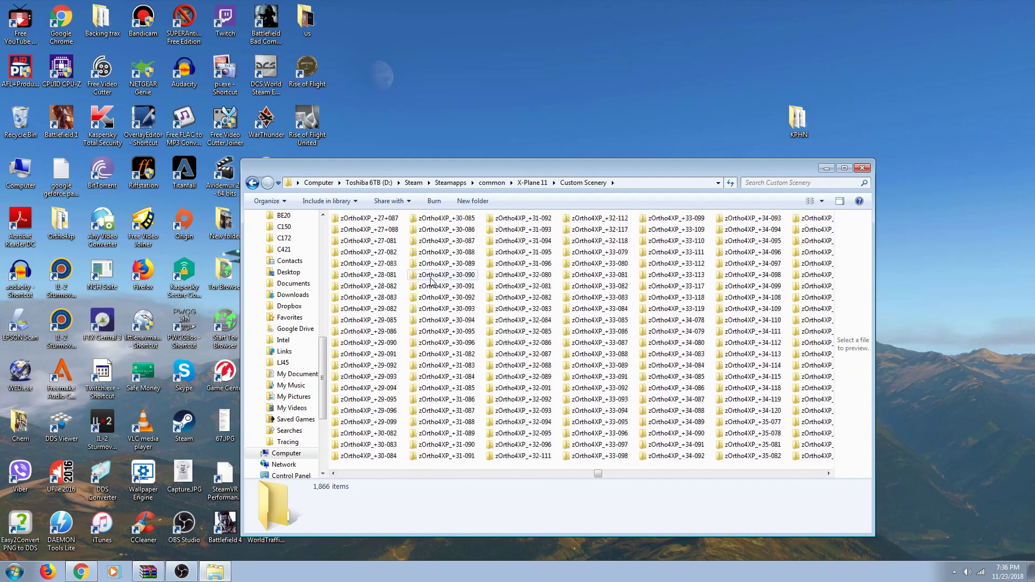
scroll(432, 279, "right", 12)
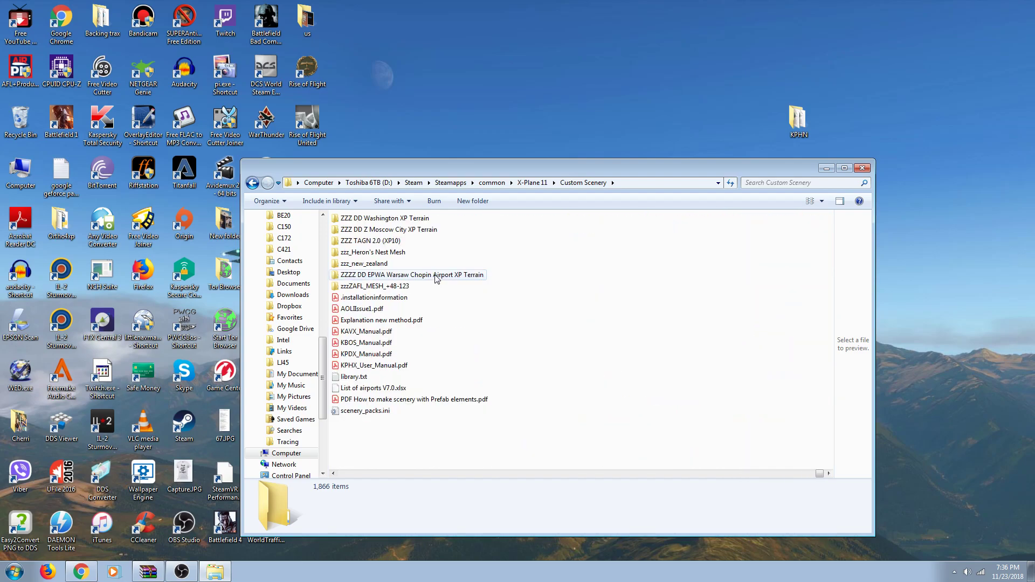
Step: Paste a copy of the desktop KPHN folder into X-Plane 11's Custom Scenery folder
left_click(796, 122)
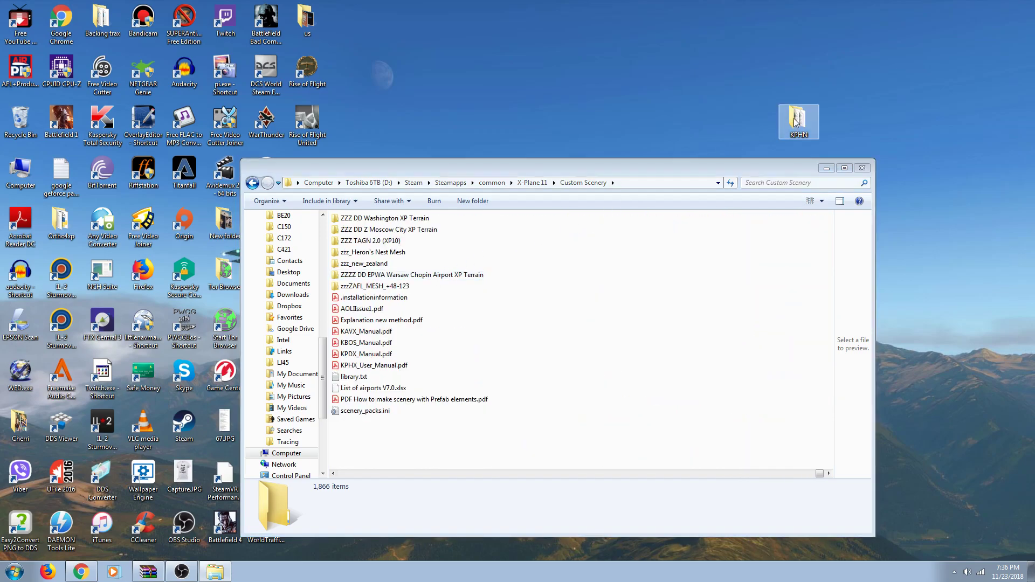
left_click(705, 277)
key("ctrl+v")
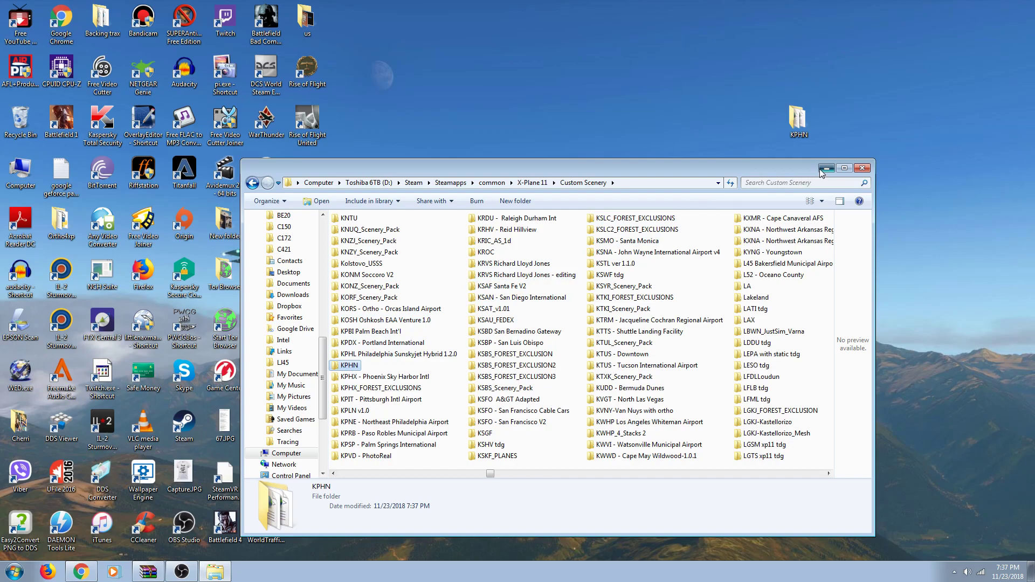
scroll(787, 240, "down", 6)
scroll(785, 243, "down", 10)
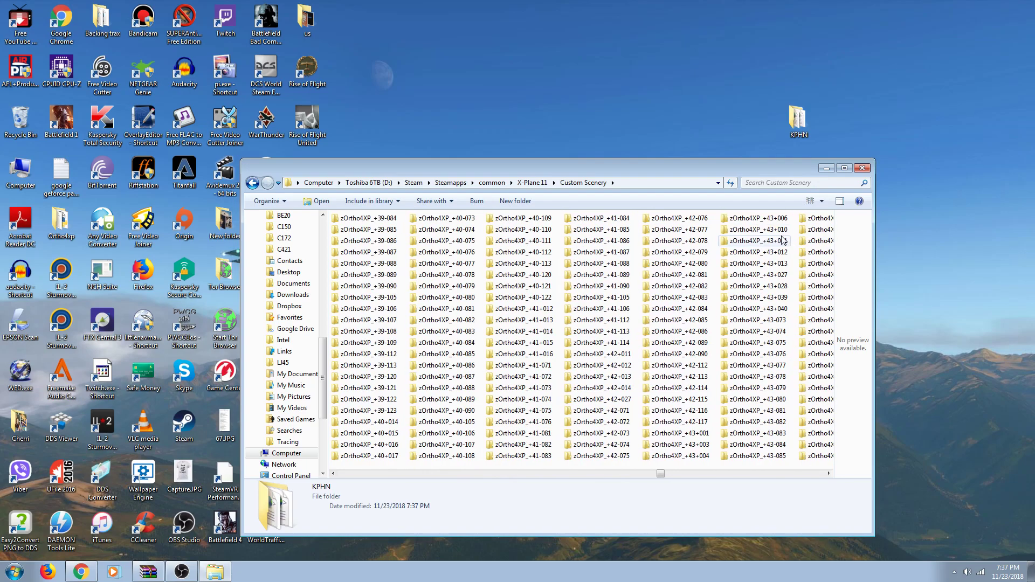
scroll(780, 236, "down", 6)
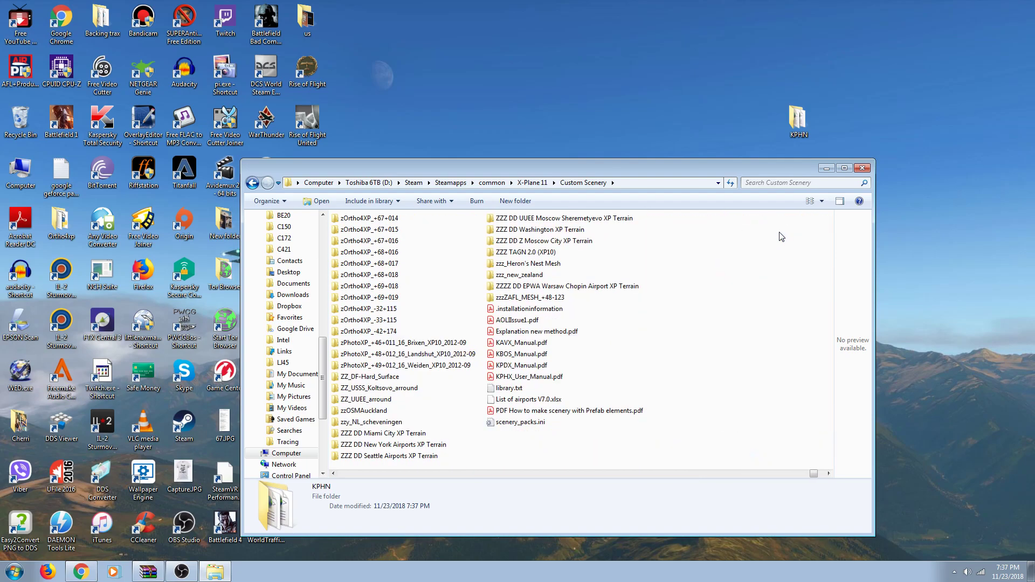
Step: Review scenery_packs.ini maximized in Notepad, minimize it, and close the Custom Scenery window
double_click(365, 422)
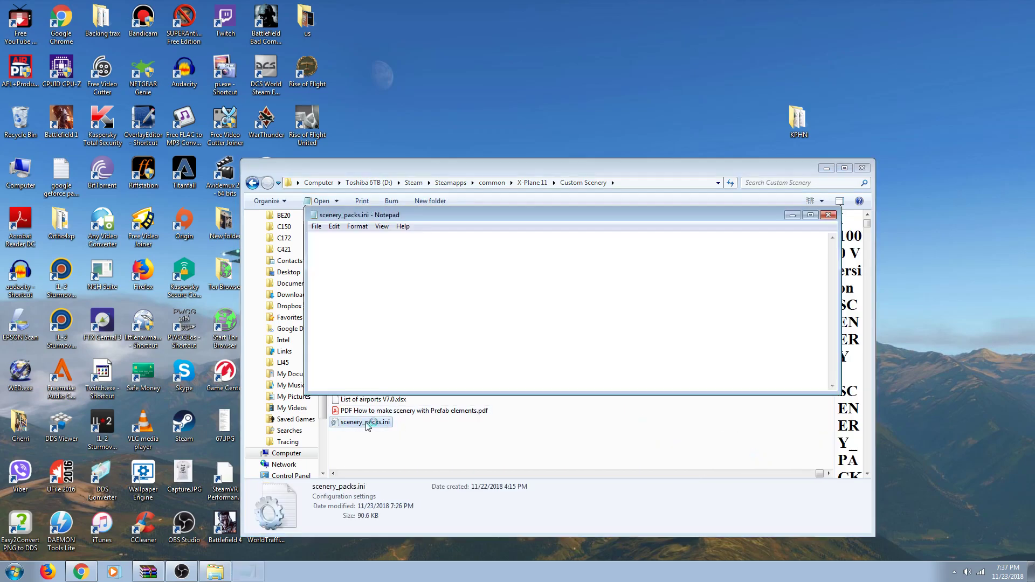
left_click(810, 215)
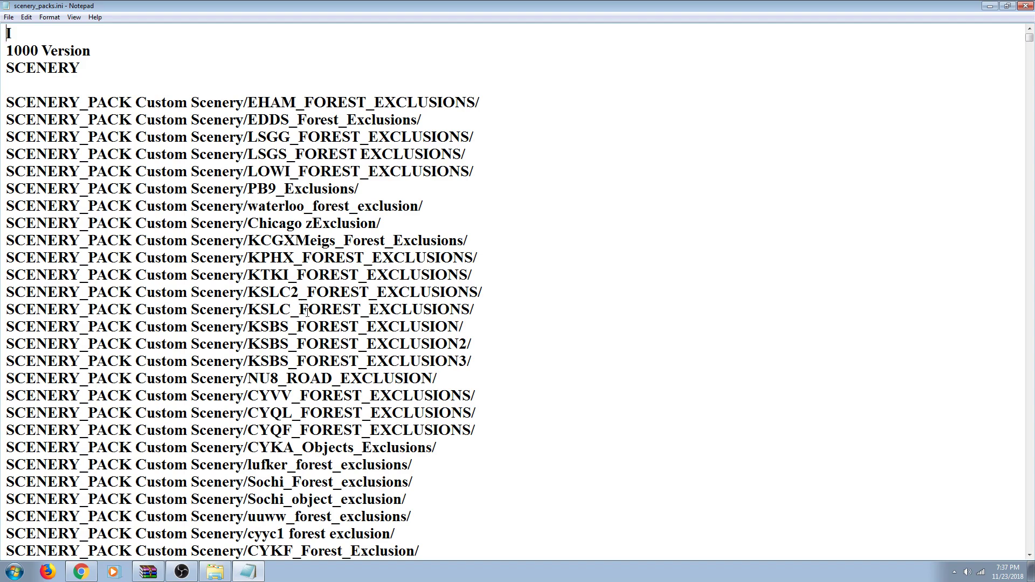
scroll(307, 312, "down", 1)
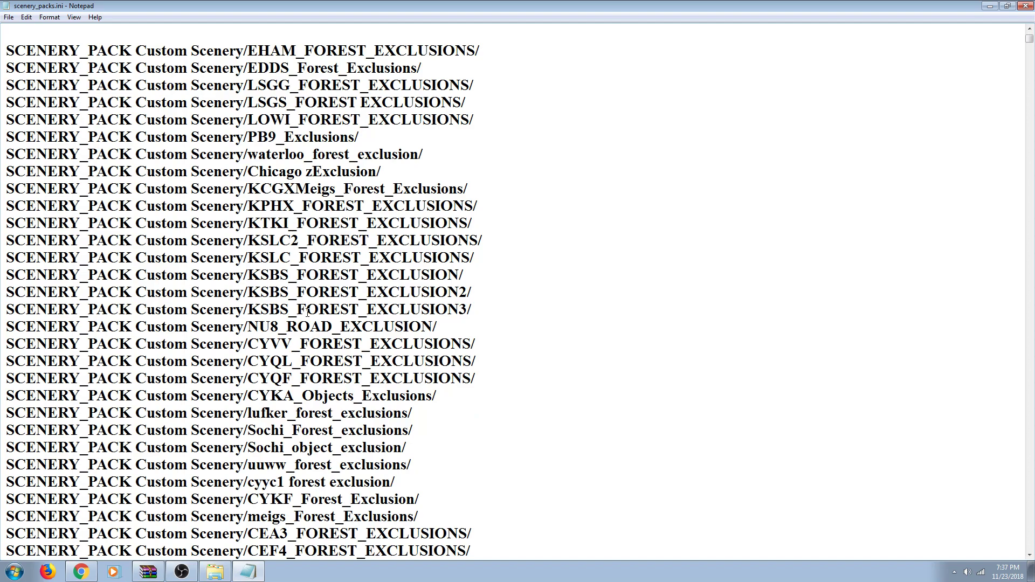
scroll(306, 311, "up", 1)
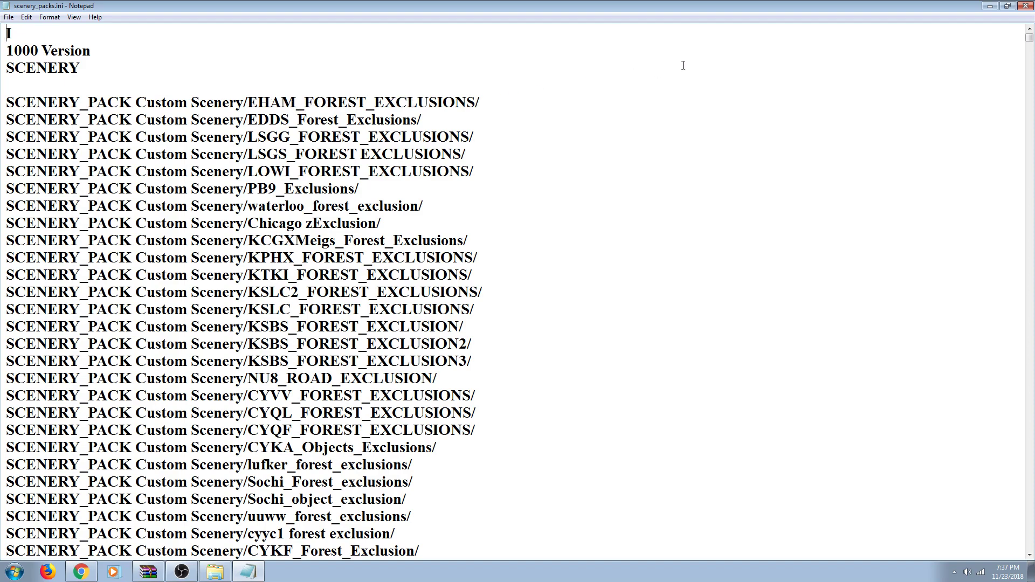
left_click(991, 6)
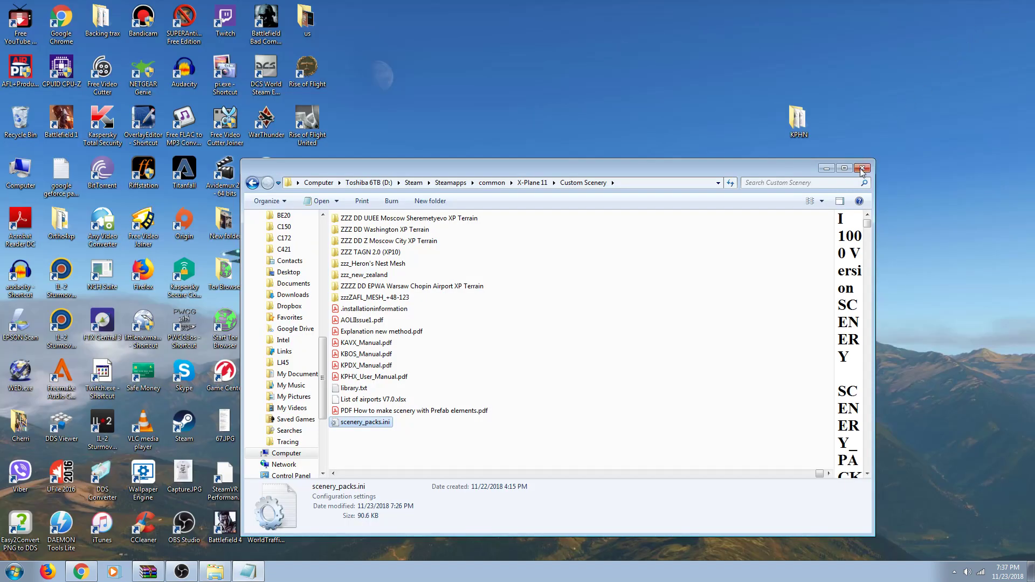
left_click(862, 168)
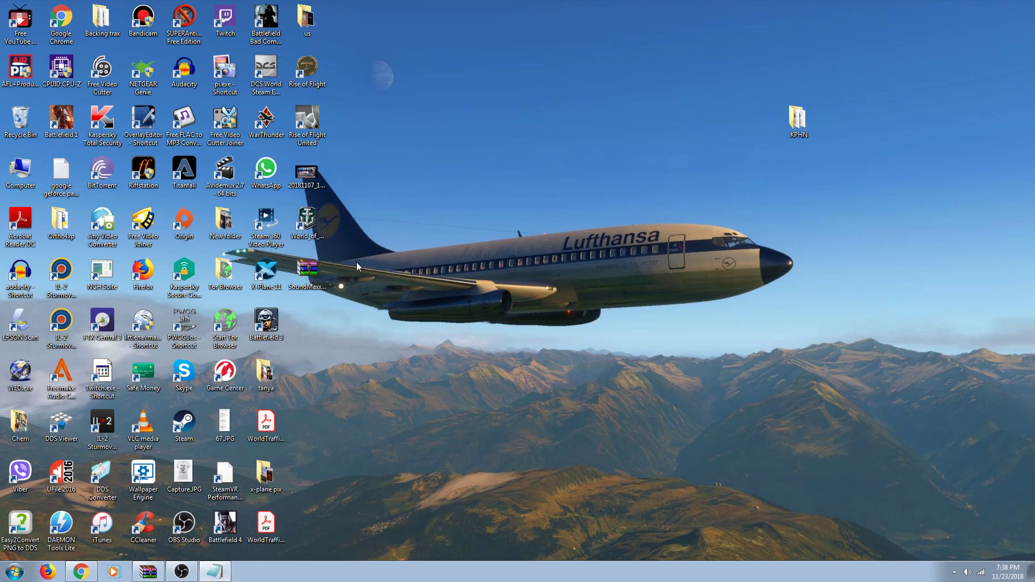
left_click(273, 273)
double_click(272, 274)
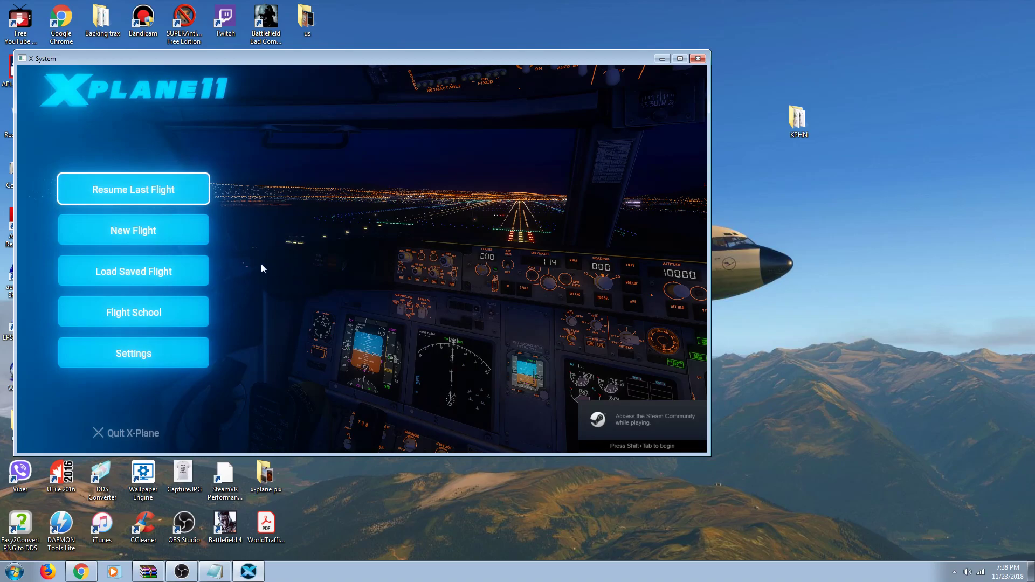
left_click(697, 59)
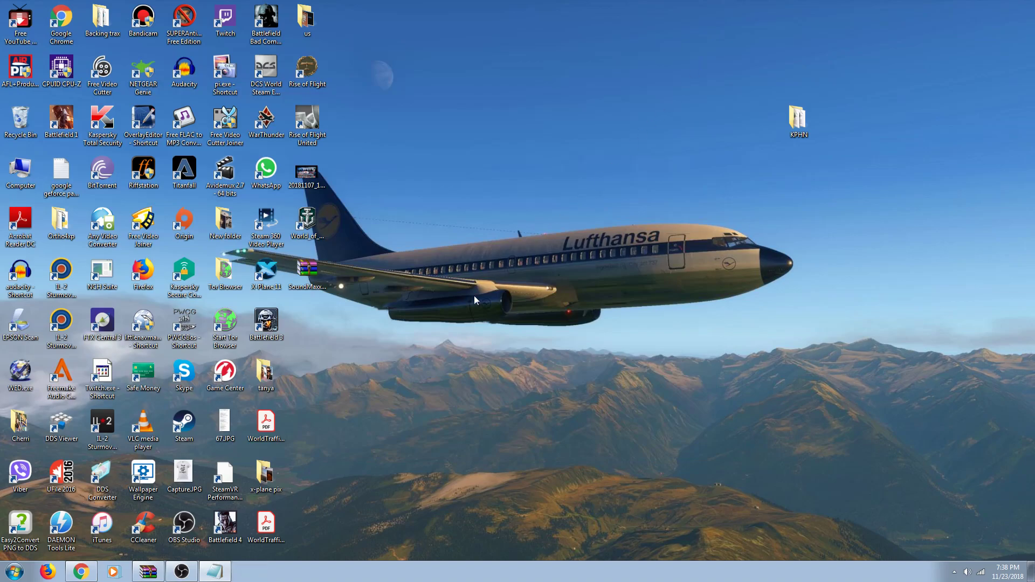
Step: Close the old scenery_packs.ini and browse to D: > Steam > Steamapps > common
left_click(217, 572)
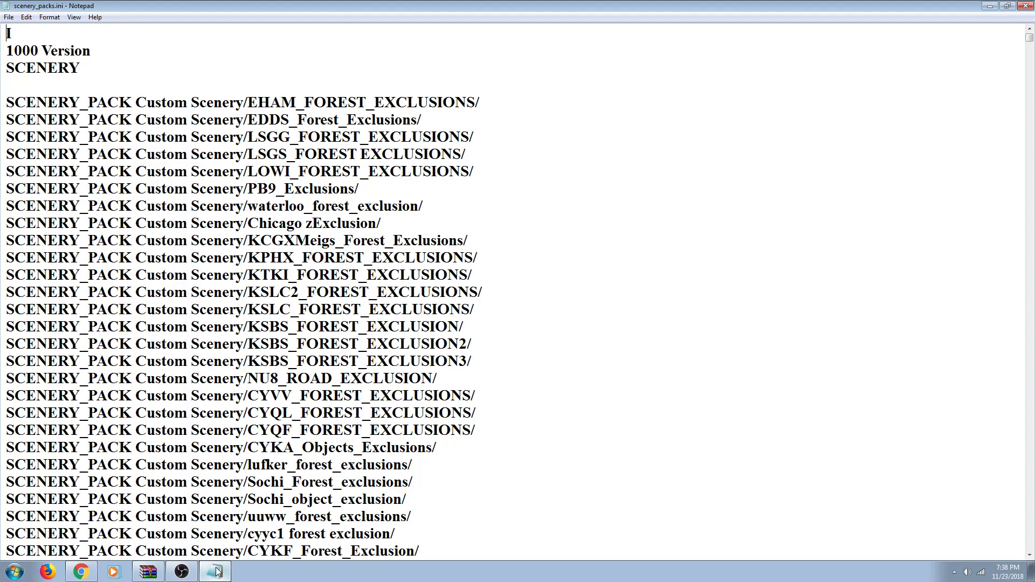
left_click(1026, 7)
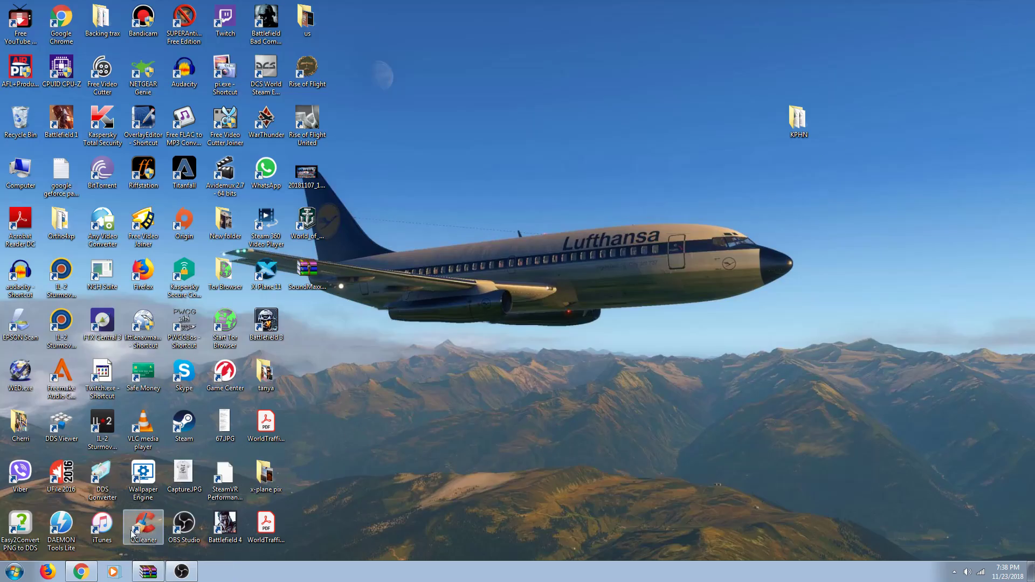
left_click(15, 571)
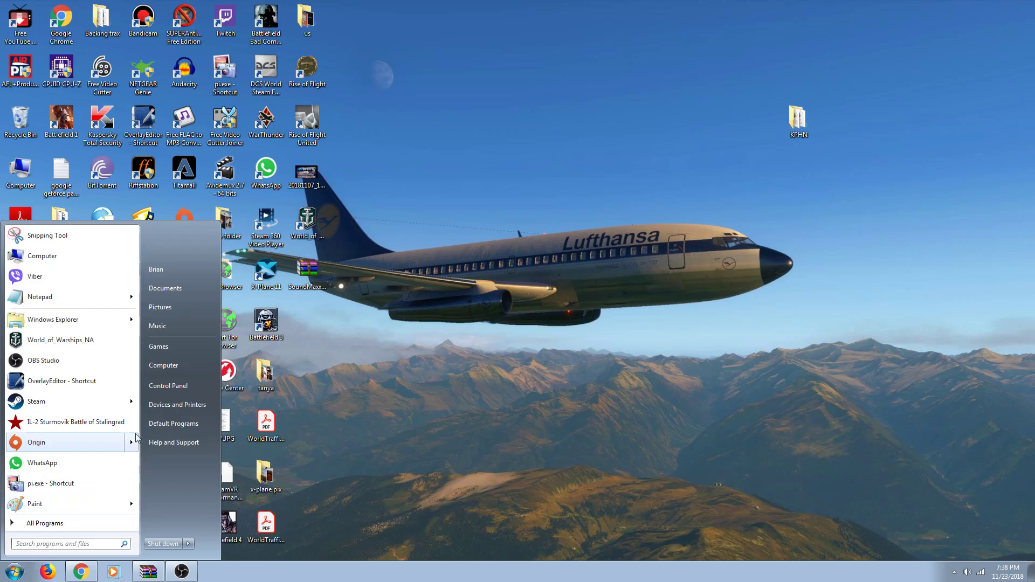
left_click(180, 366)
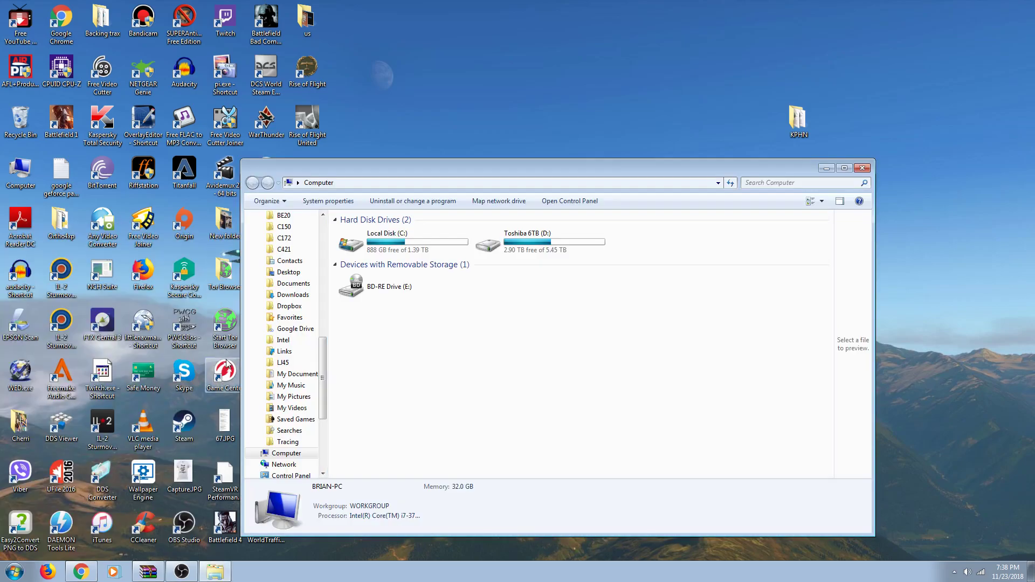
double_click(487, 250)
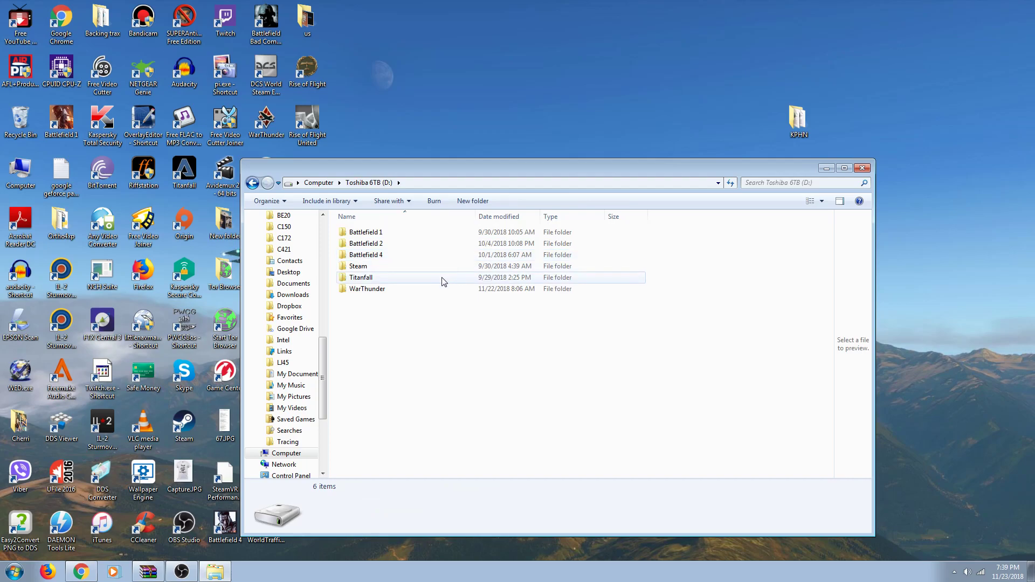
double_click(432, 267)
double_click(428, 233)
double_click(428, 235)
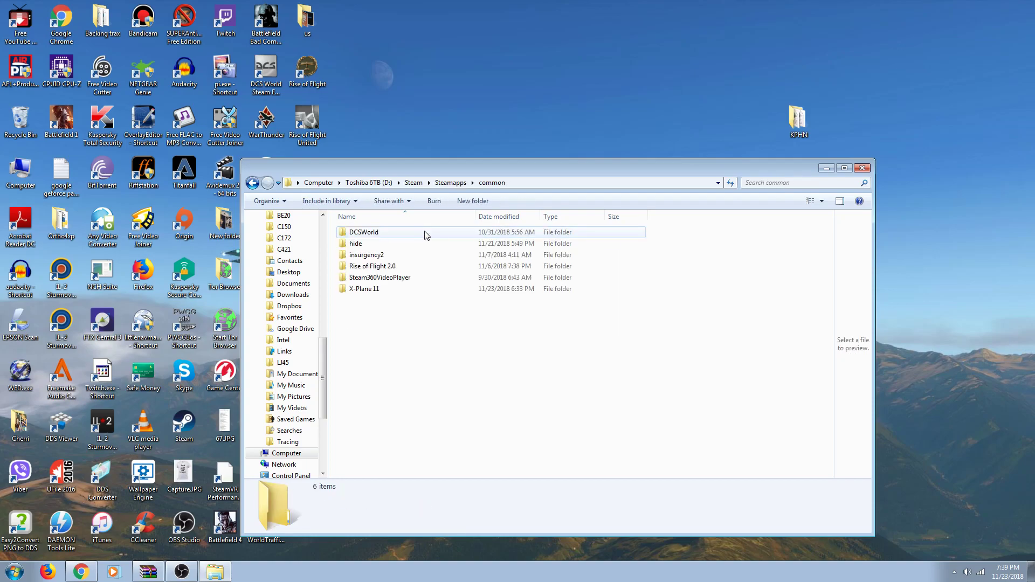
Step: Open X-Plane 11 > Custom Scenery and open scenery_packs.ini in Notepad
left_click(380, 292)
double_click(380, 291)
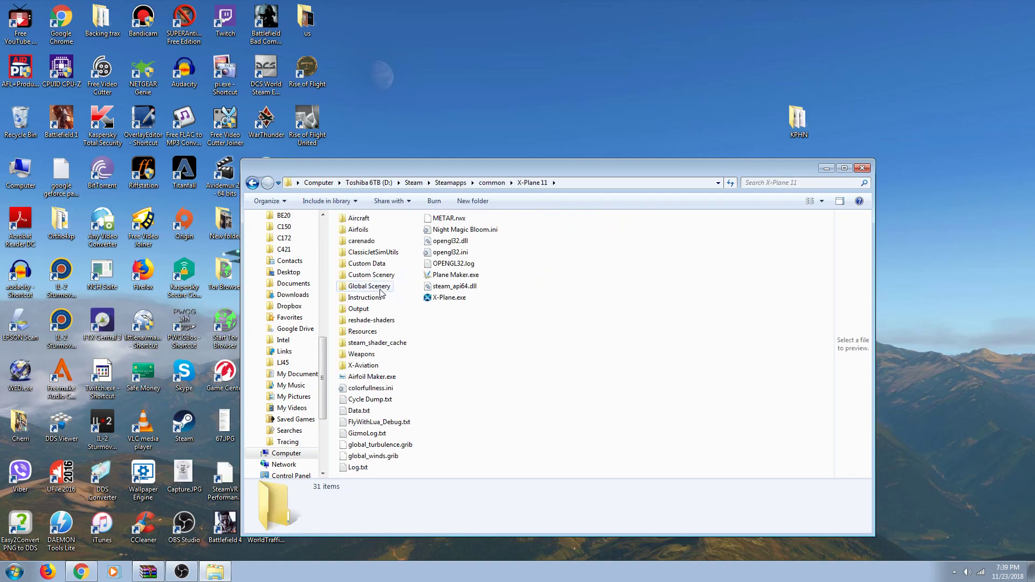
left_click(384, 275)
double_click(384, 275)
scroll(420, 270, "down", 20)
scroll(444, 275, "down", 20)
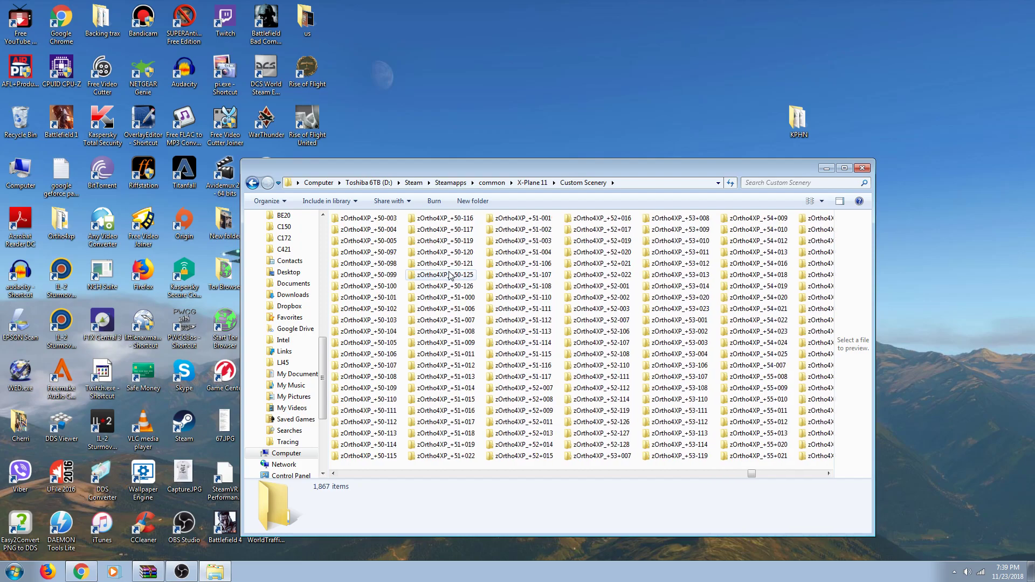
scroll(450, 275, "down", 10)
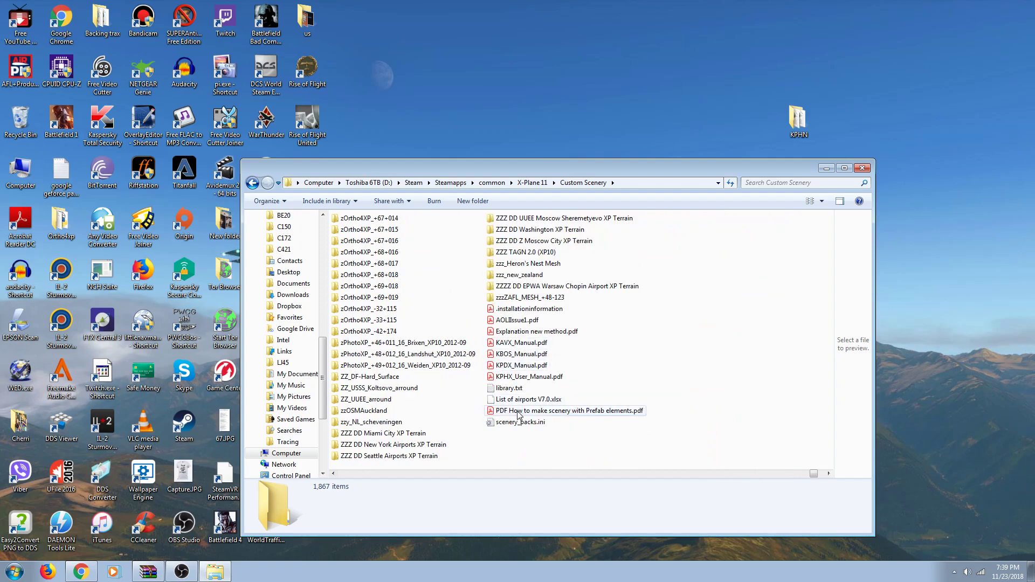
double_click(516, 424)
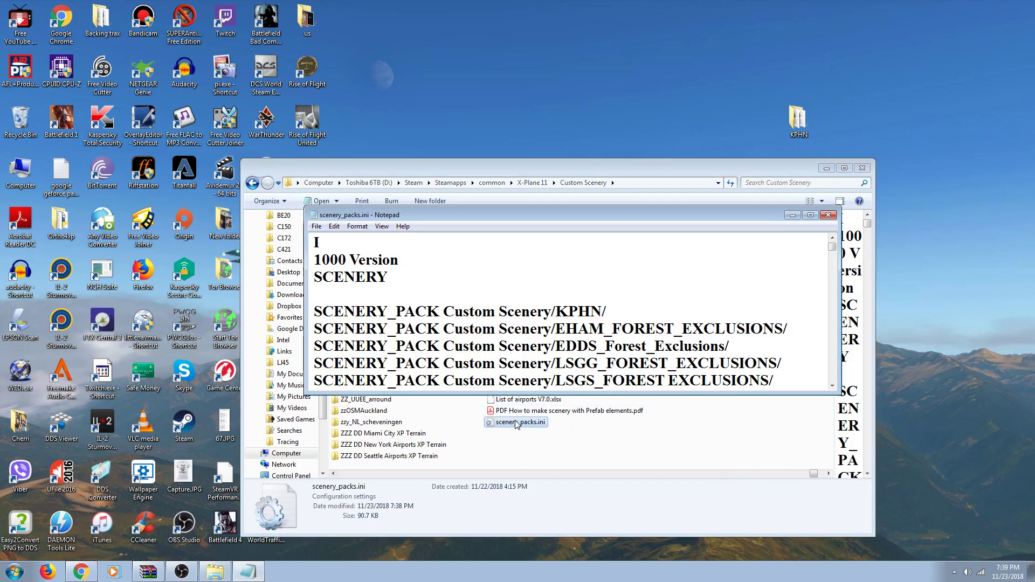
Step: Maximize Notepad and select the whole SCENERY_PACK Custom Scenery/KPHN/ line
left_click(811, 217)
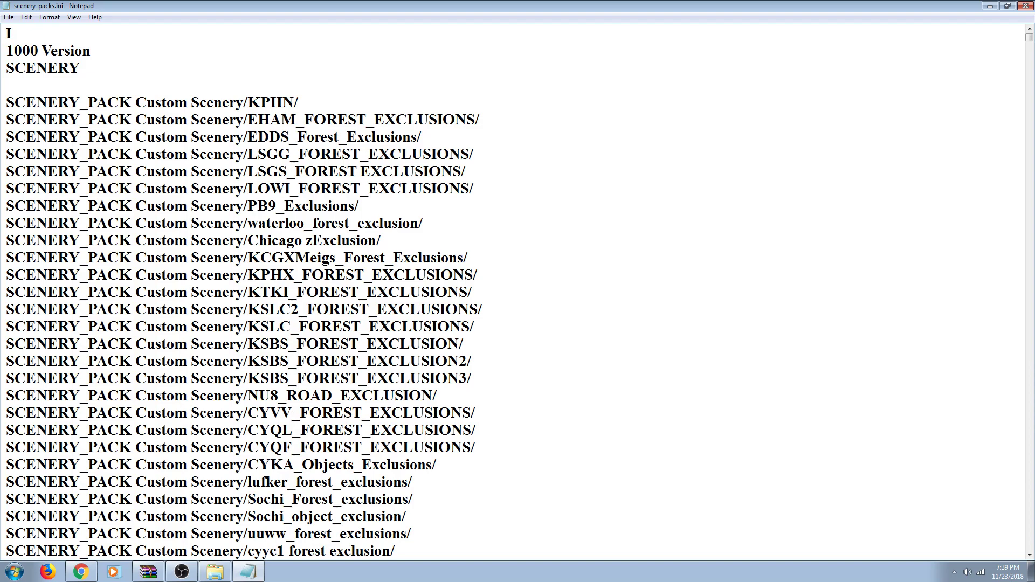
scroll(293, 415, "down", 7)
scroll(293, 416, "down", 3)
scroll(293, 416, "up", 4)
scroll(293, 416, "up", 6)
left_click_drag(300, 103, 7, 109)
key("ctrl+c")
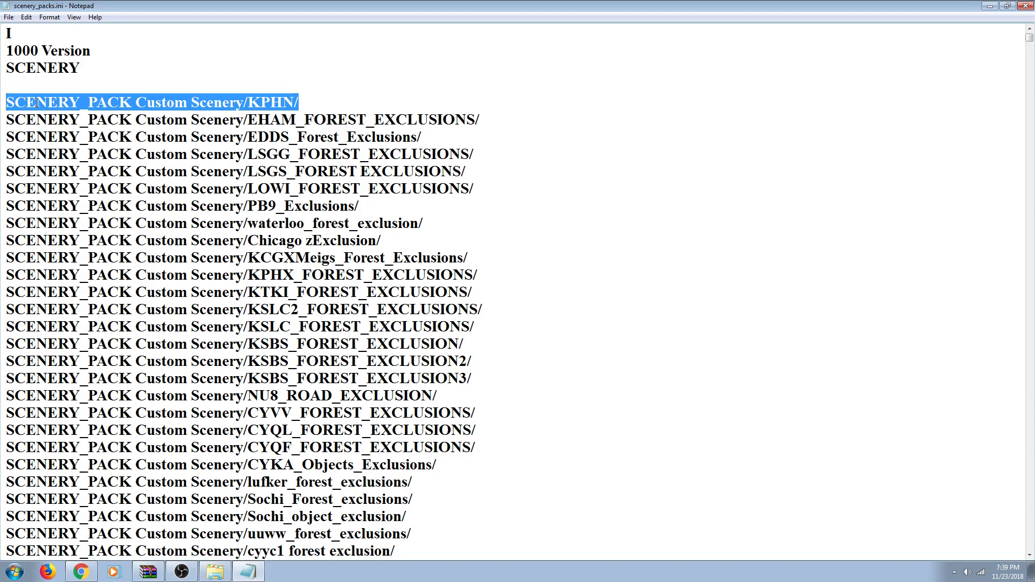
Step: Cut the Custom Scenery/KPHN/ line and close the gap so EHAM follows SCENERY
right_click(36, 102)
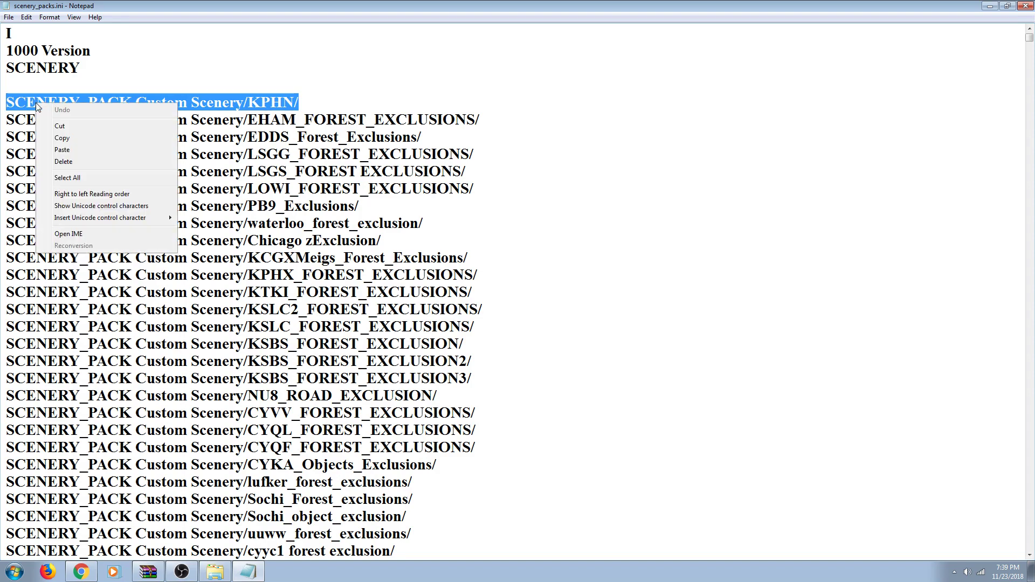
left_click(59, 127)
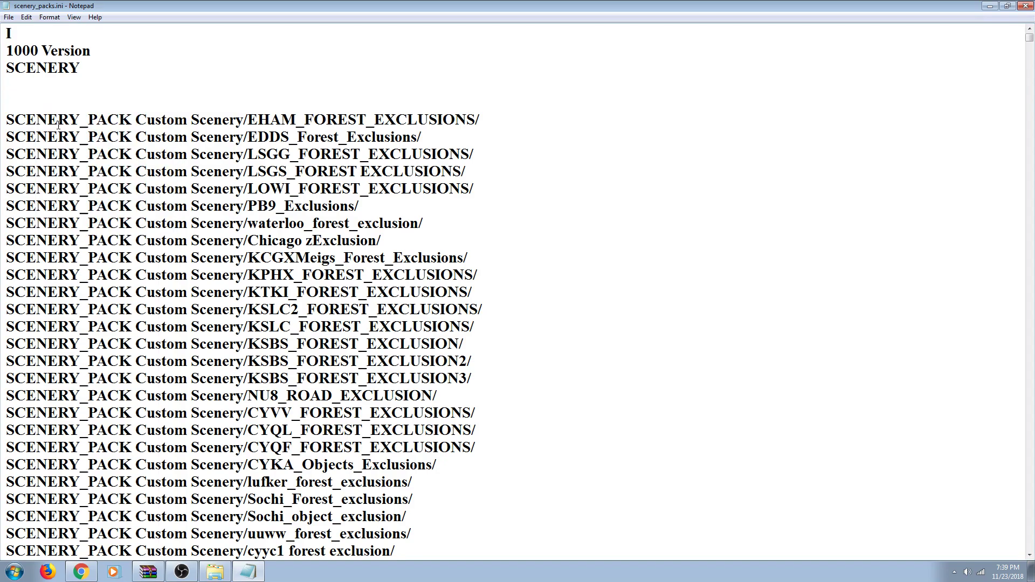
left_click(9, 119)
key("BackSpace")
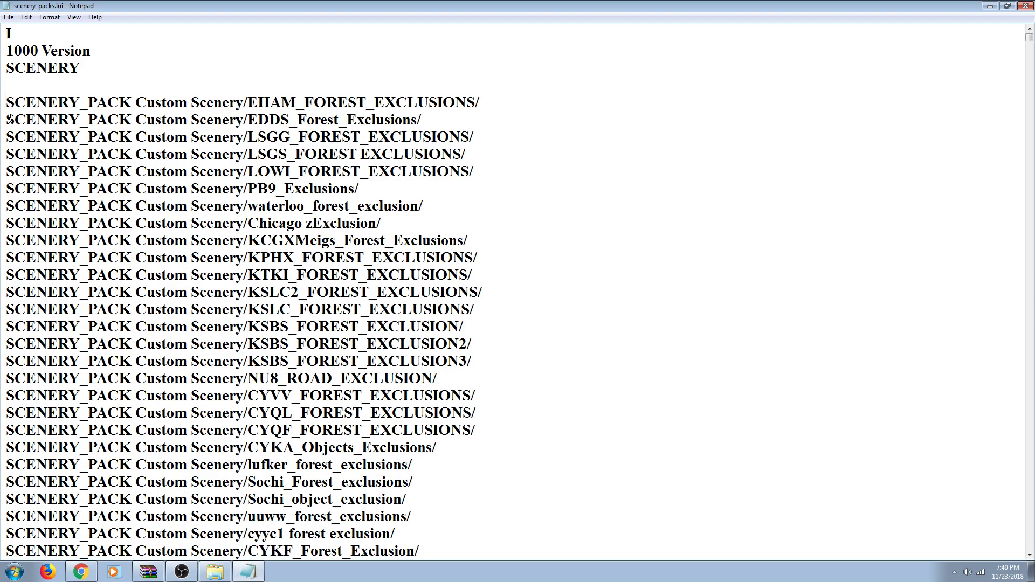
key("BackSpace")
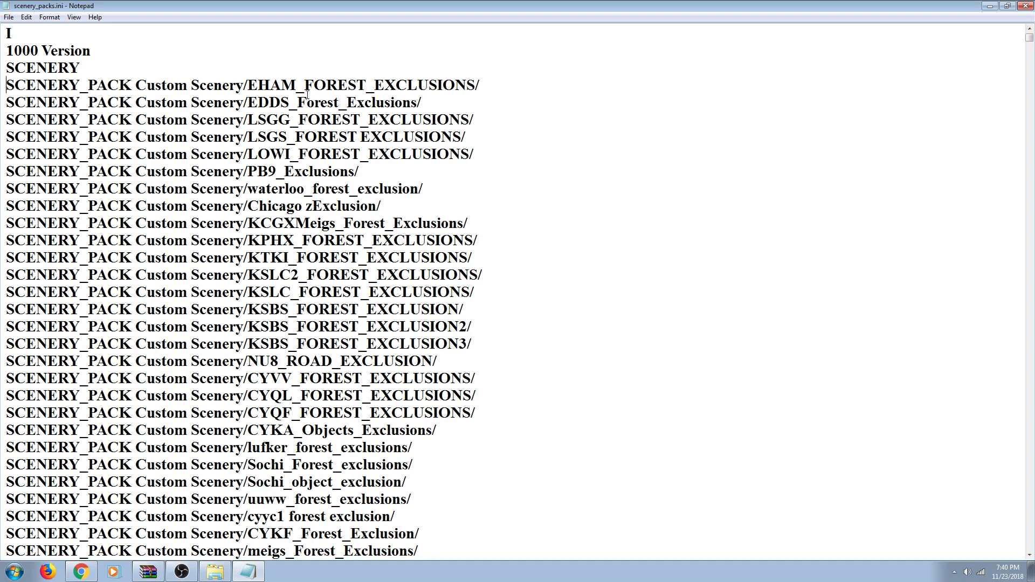
Step: Paste the KPHN line below KASE - Aspen, then save and close scenery_packs.ini
scroll(643, 133, "down", 15)
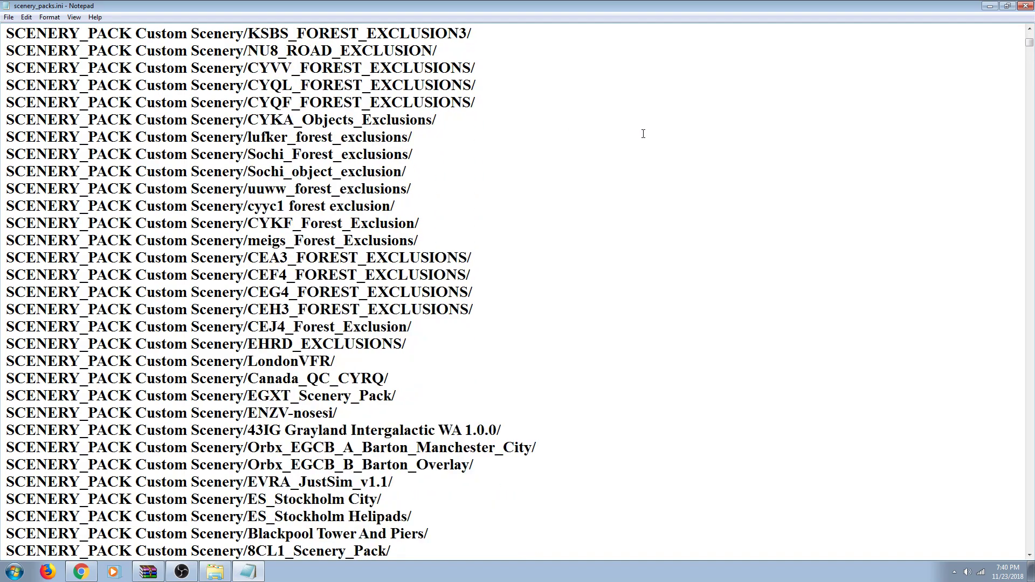
scroll(643, 133, "down", 20)
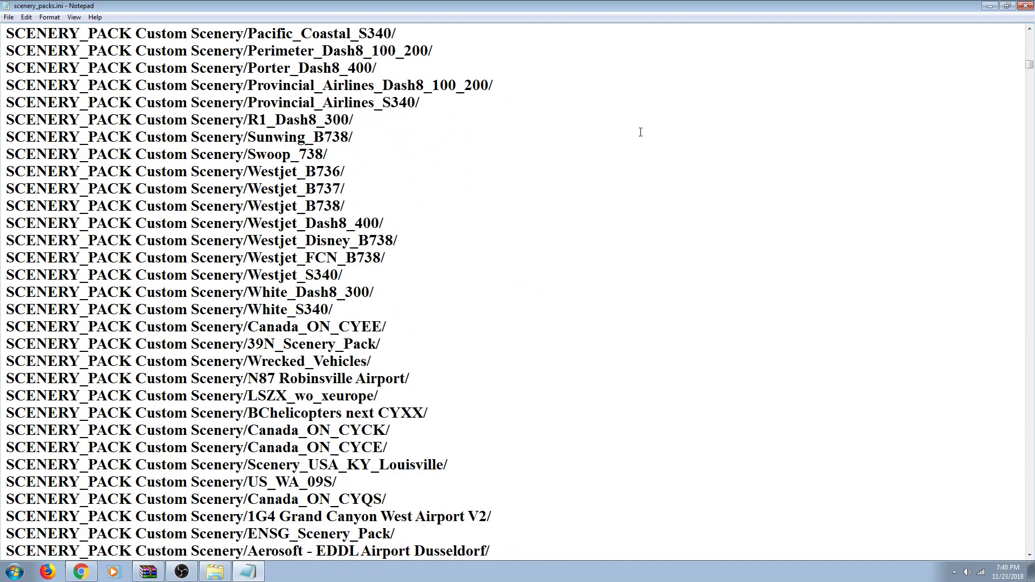
scroll(641, 132, "down", 20)
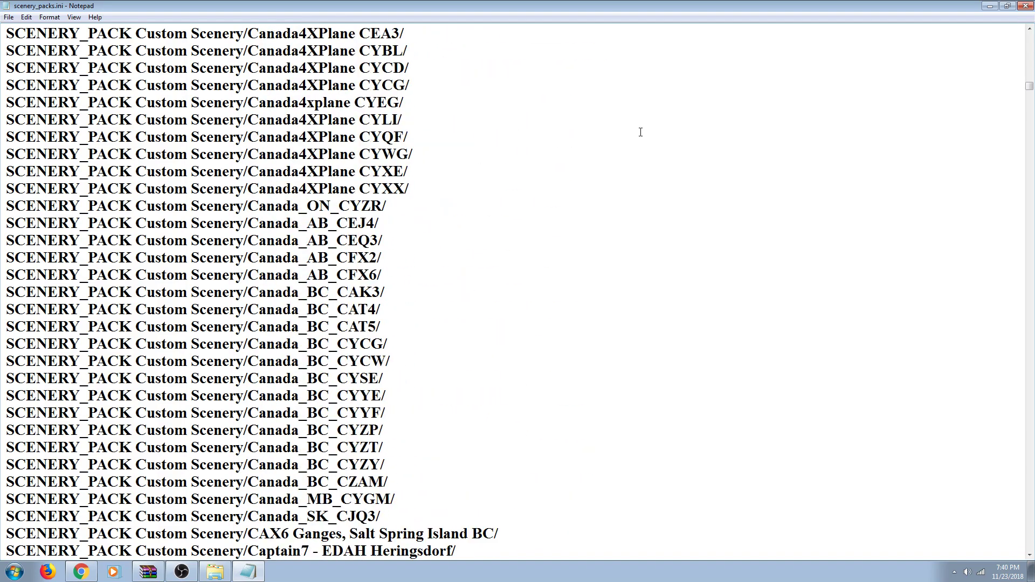
scroll(641, 132, "down", 9)
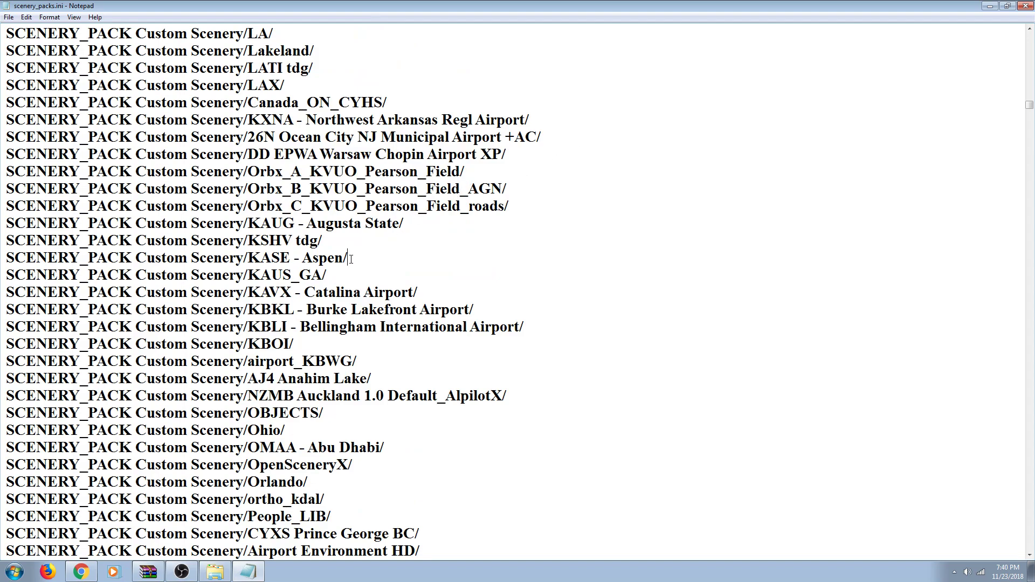
left_click(351, 259)
key("Return")
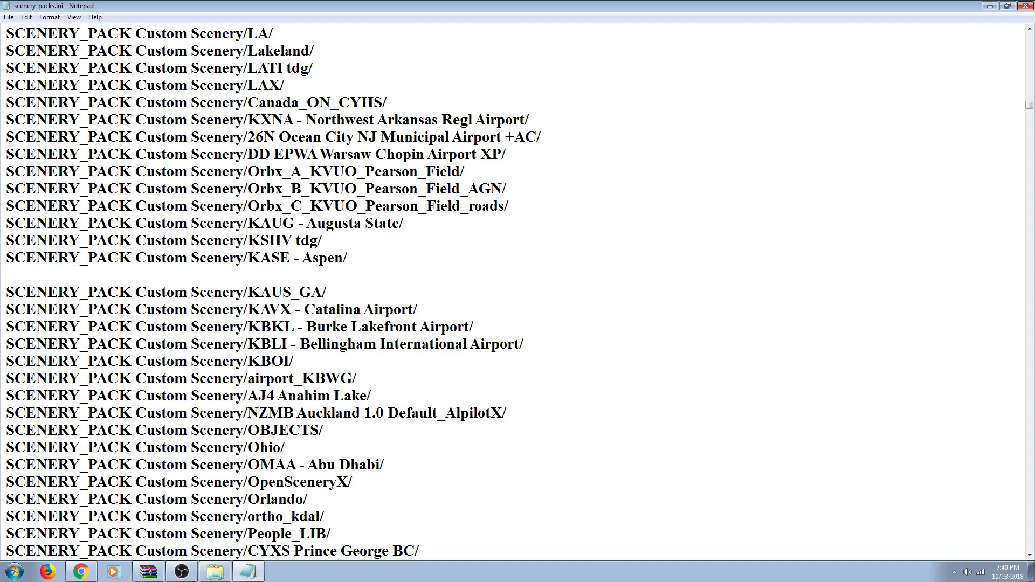
right_click(282, 275)
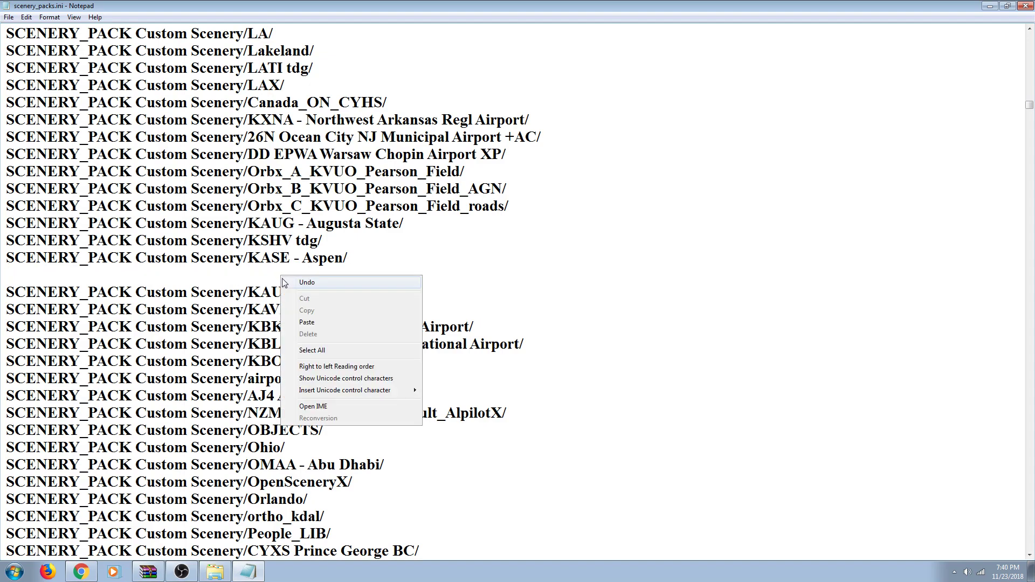
left_click(307, 323)
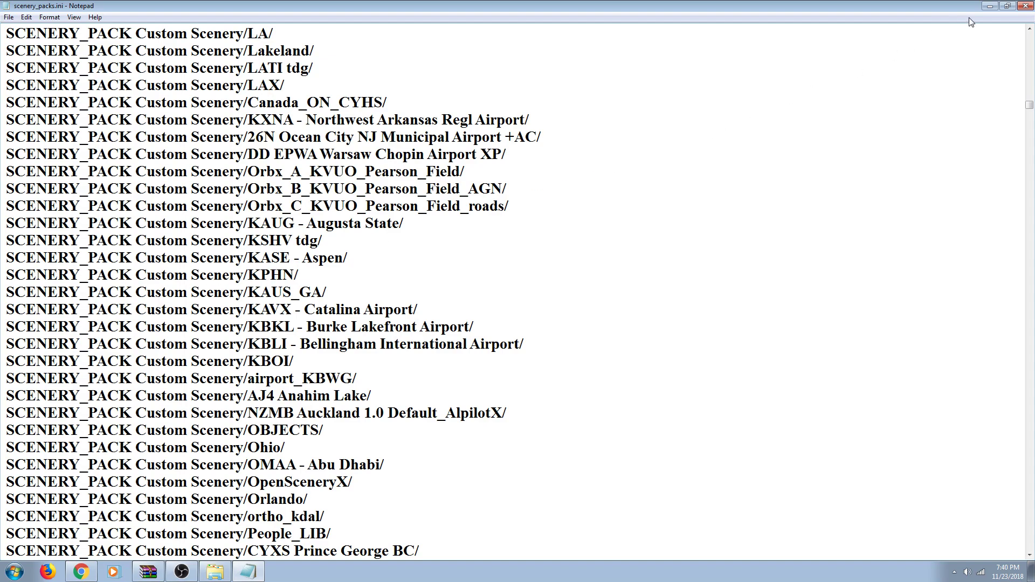
left_click(1025, 6)
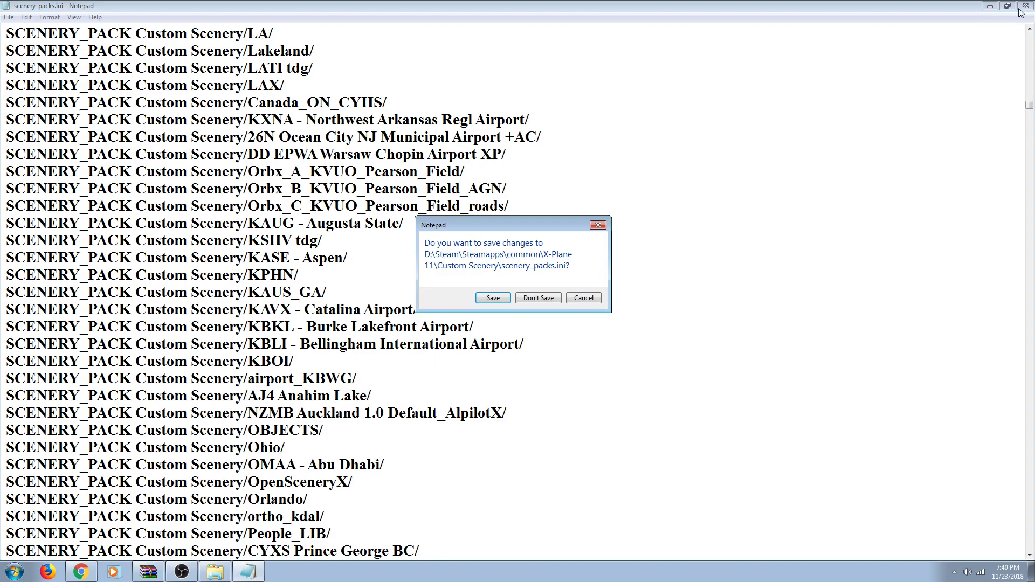
left_click(491, 299)
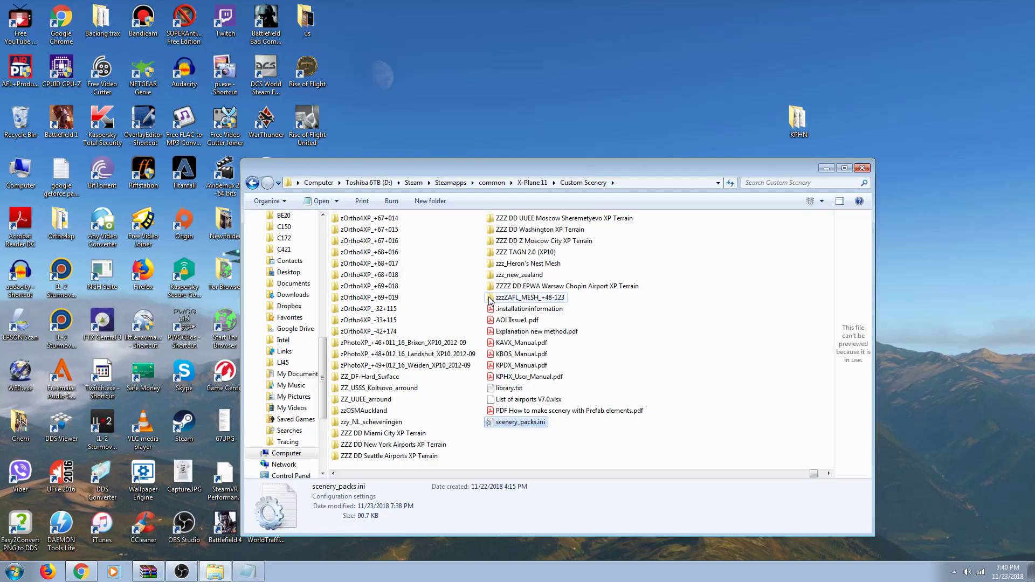
Step: Copy scenery_packs.ini from Custom Scenery and paste it onto the desktop
left_click_drag(539, 165, 611, 125)
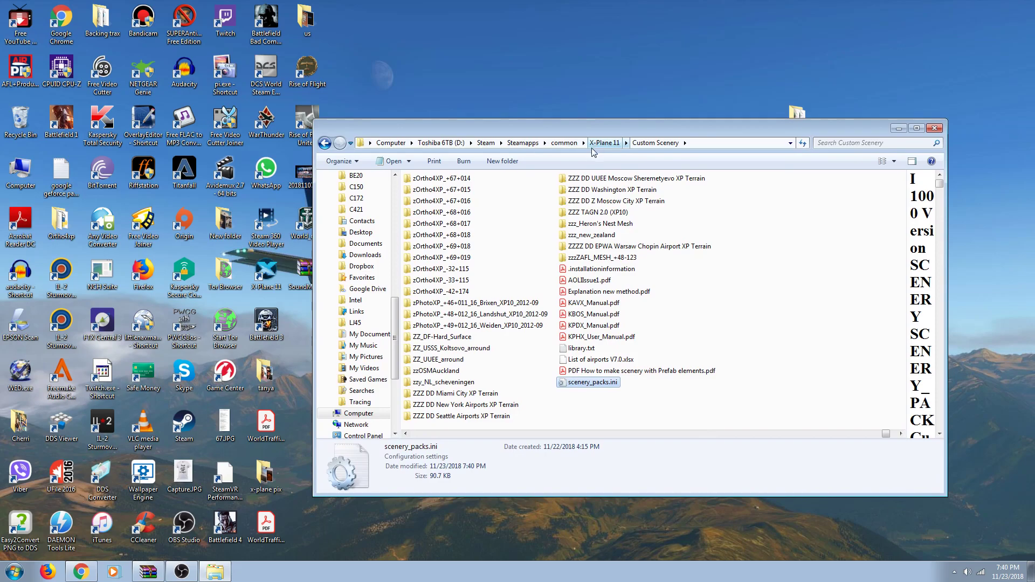
right_click(577, 385)
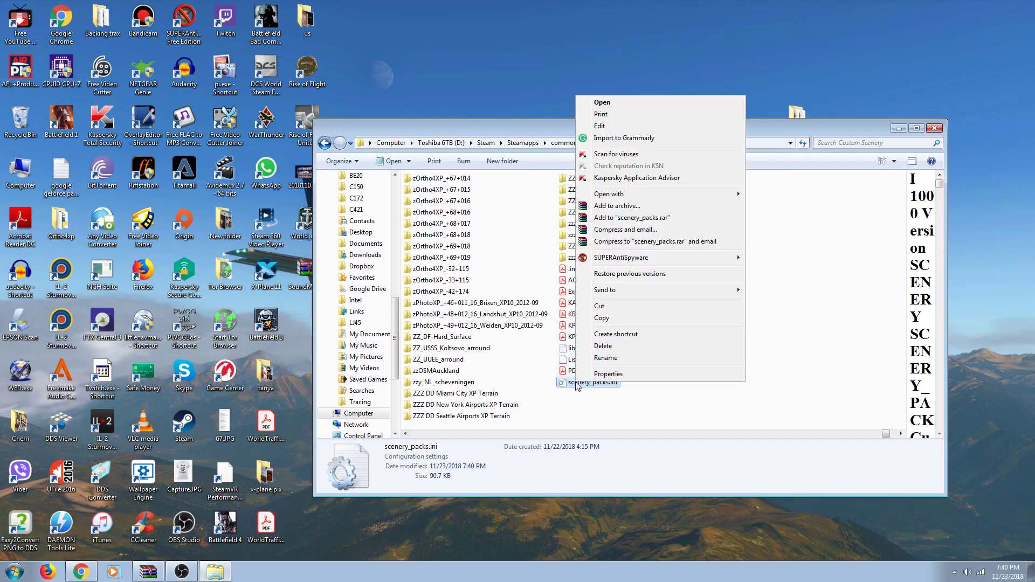
left_click(598, 319)
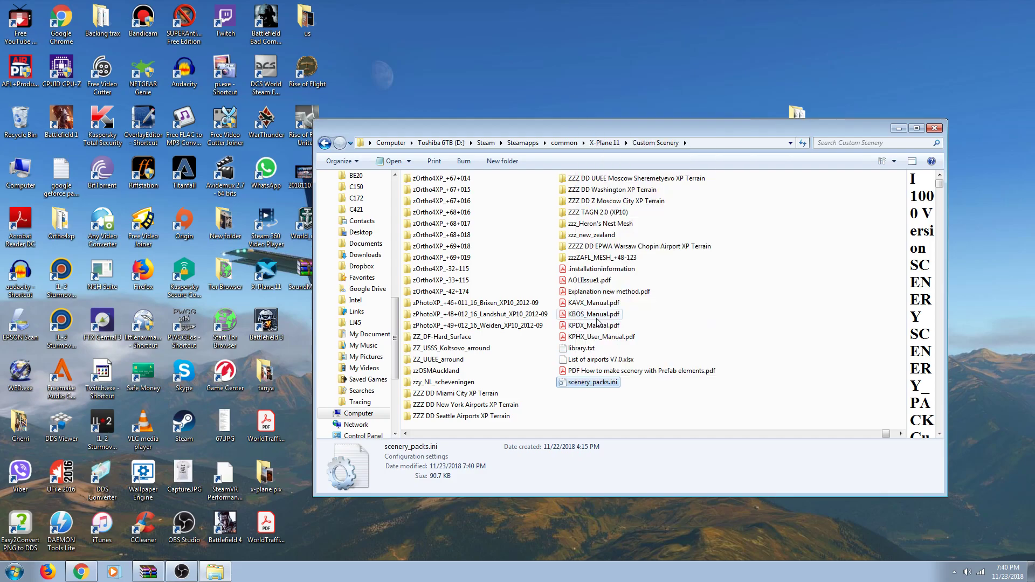
right_click(507, 78)
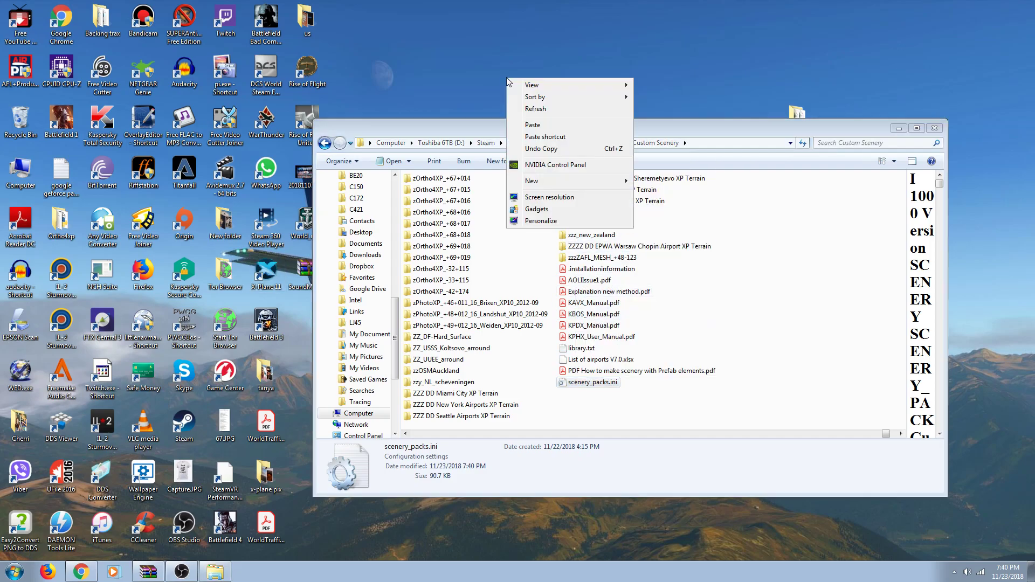
left_click(531, 125)
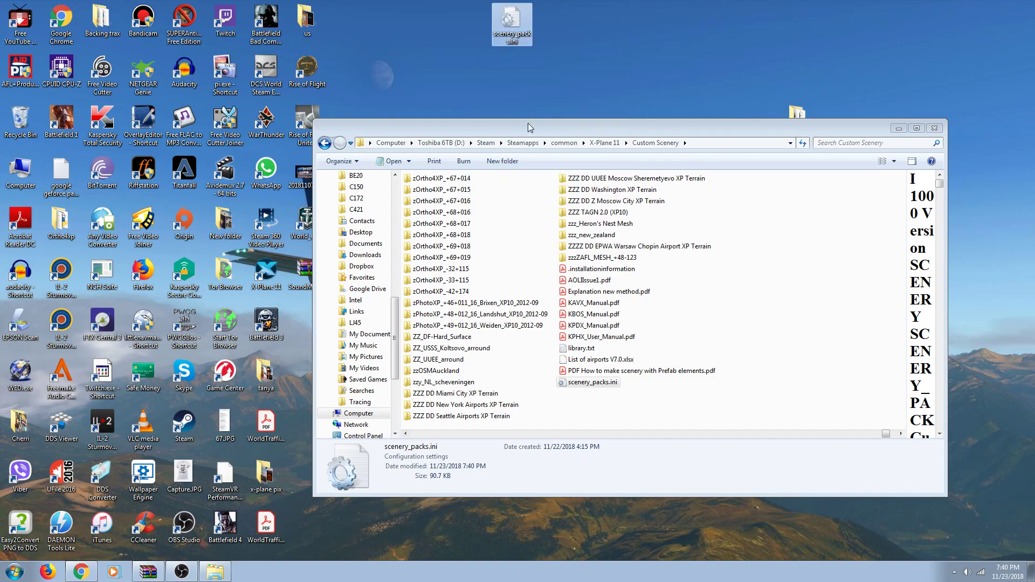
left_click_drag(529, 125, 535, 148)
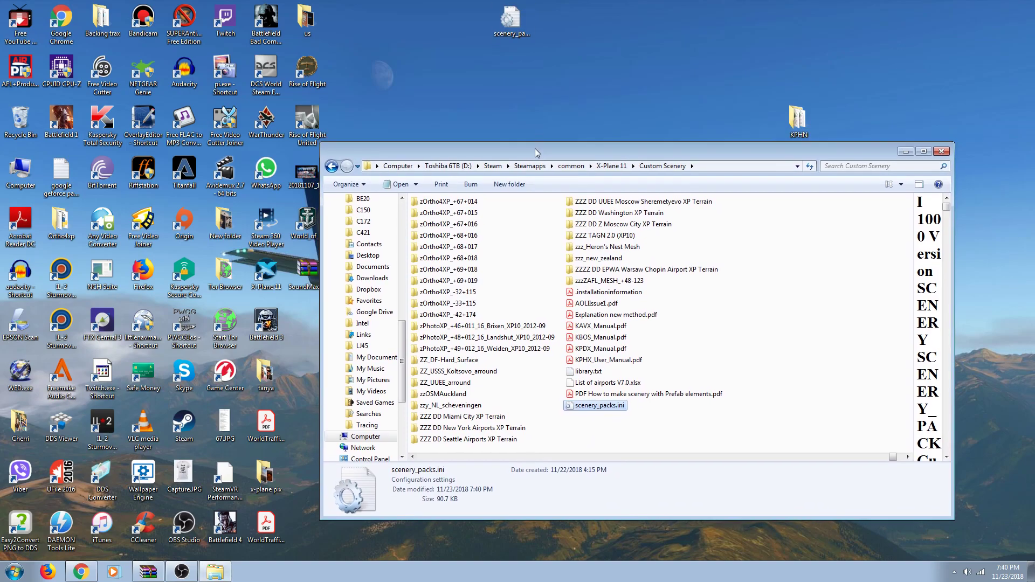
left_click(513, 24)
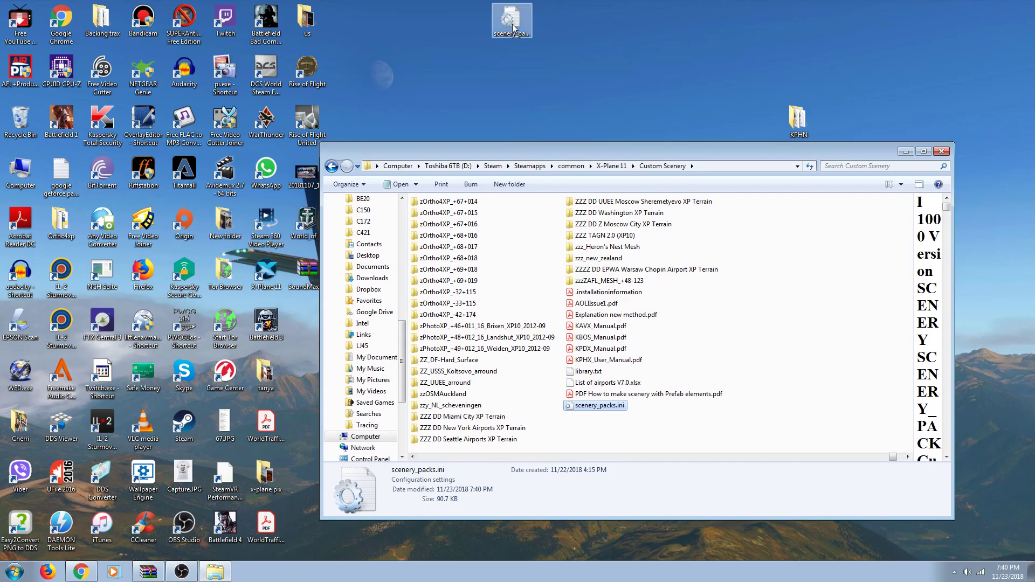
Step: Create a new desktop folder named 'x-plane ini'
right_click(418, 76)
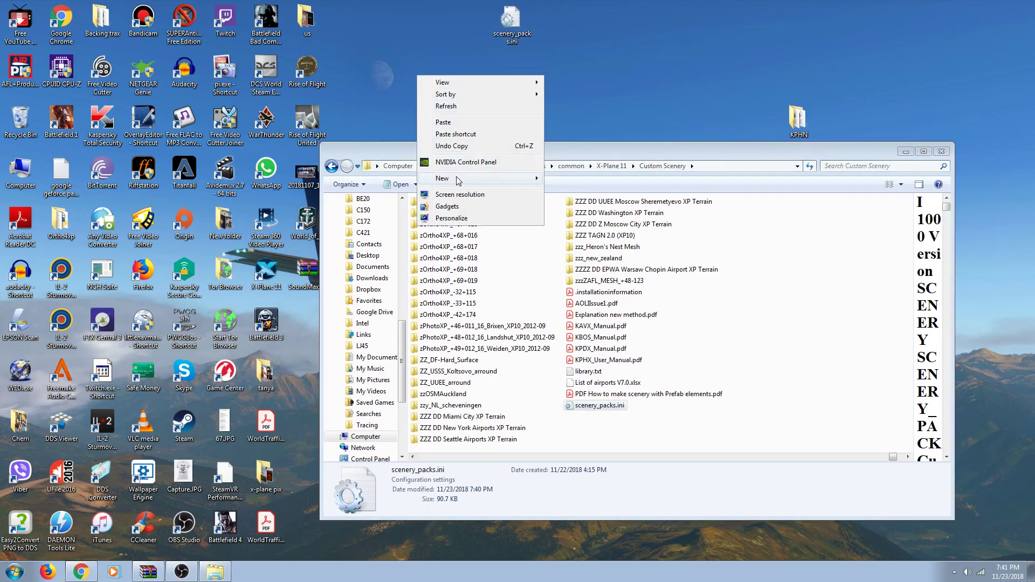
left_click(558, 179)
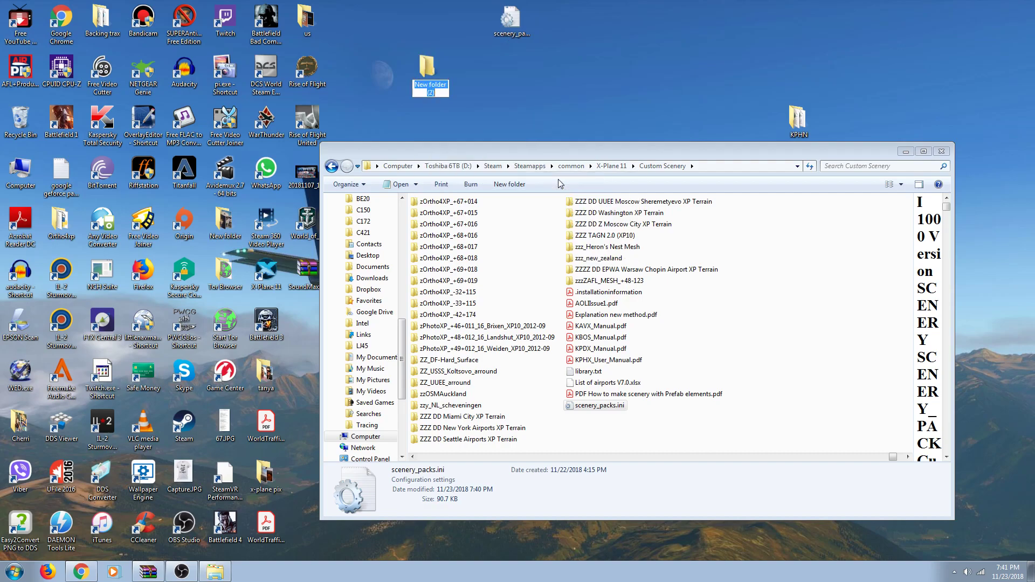
type("x")
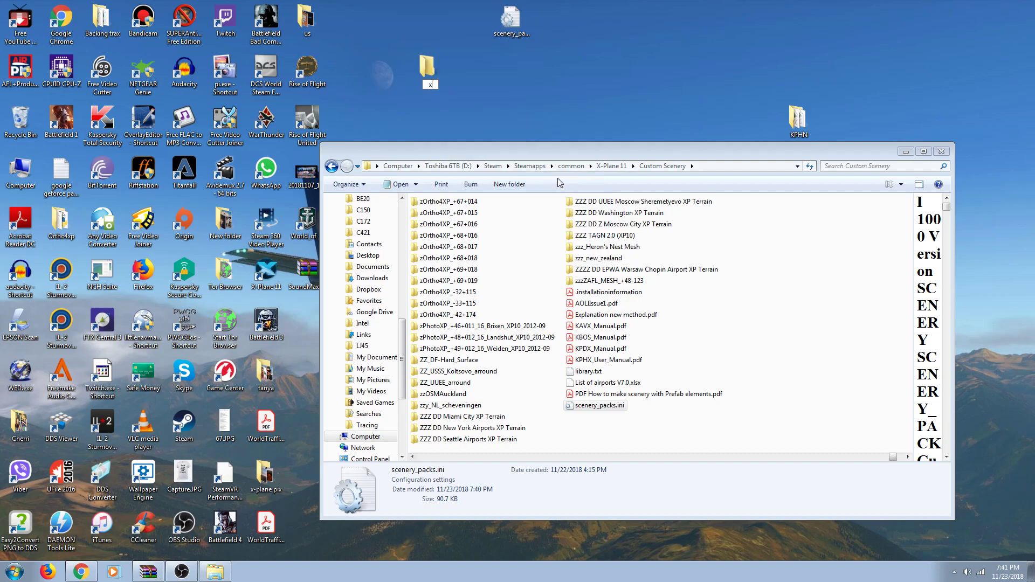
type("-plane ini")
left_click(551, 123)
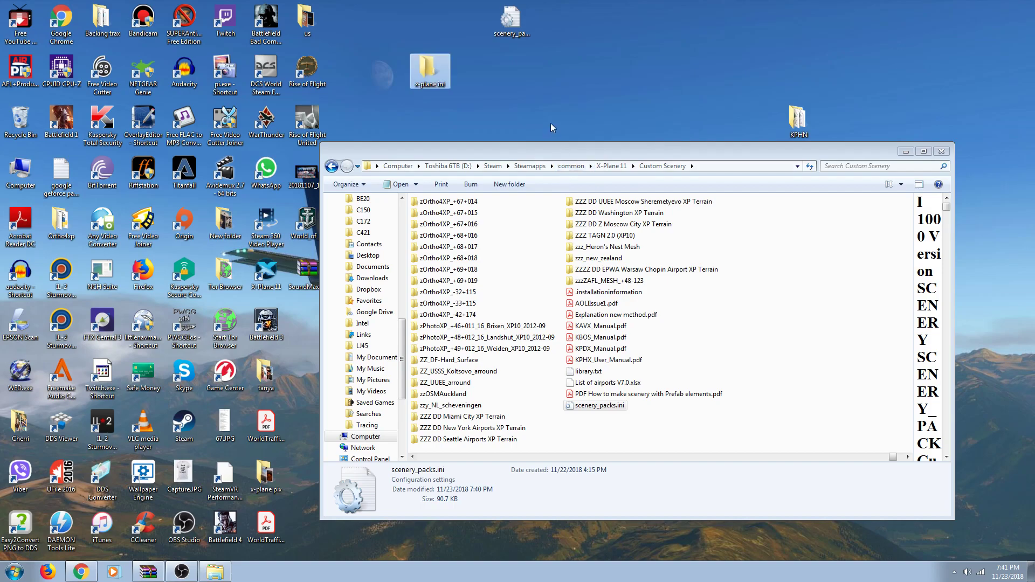
Step: Move the scenery_packs.ini copy into 'x-plane ini' and drag that folder to the top row
left_click(515, 34)
left_click_drag(438, 63, 435, 65)
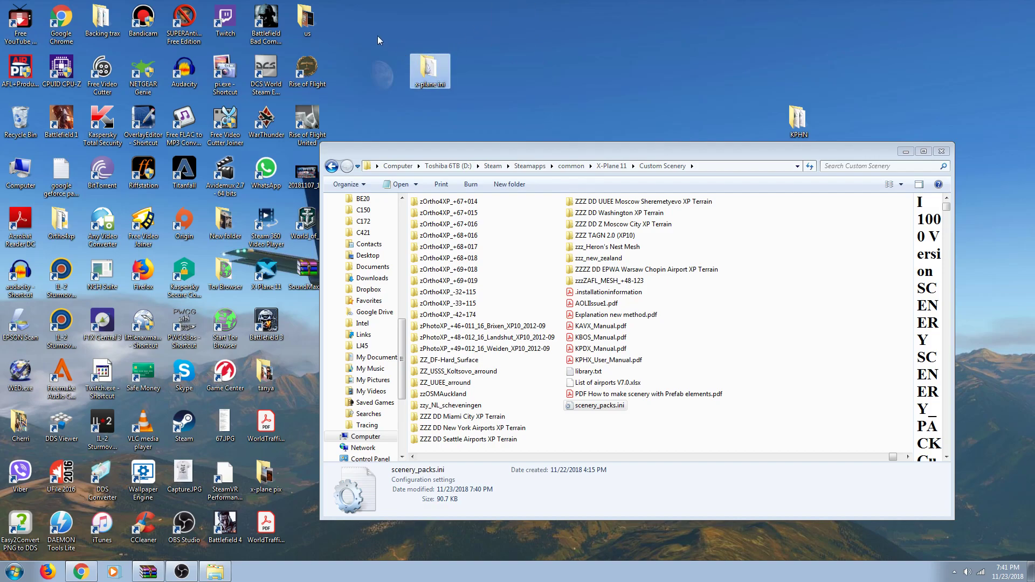
left_click_drag(430, 70, 348, 20)
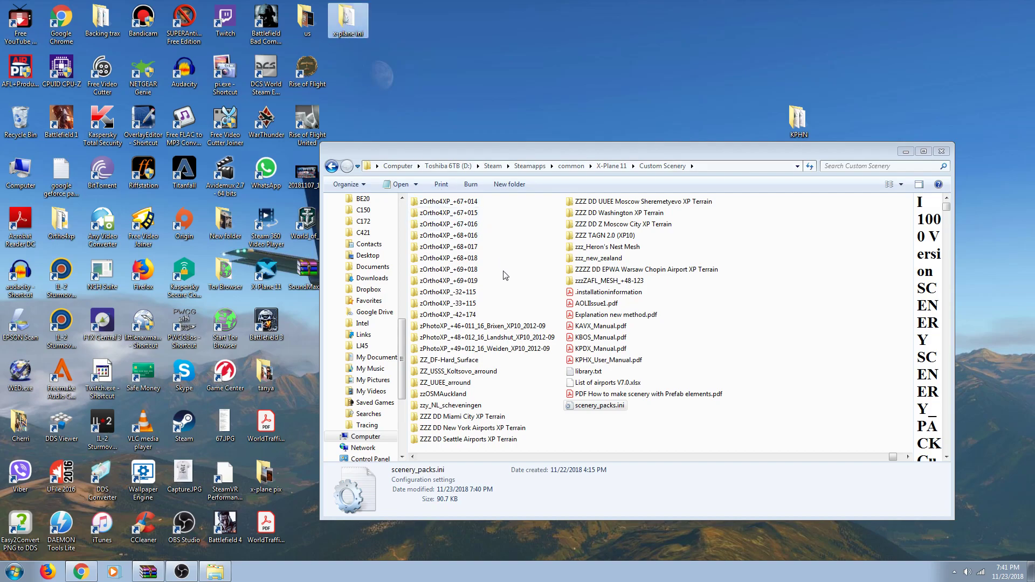
right_click(573, 405)
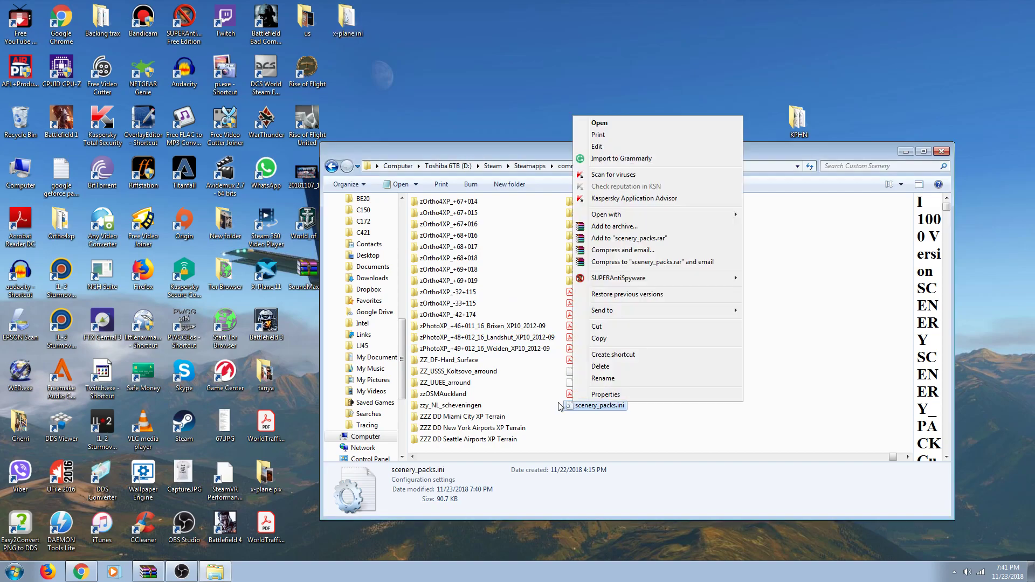
left_click(547, 406)
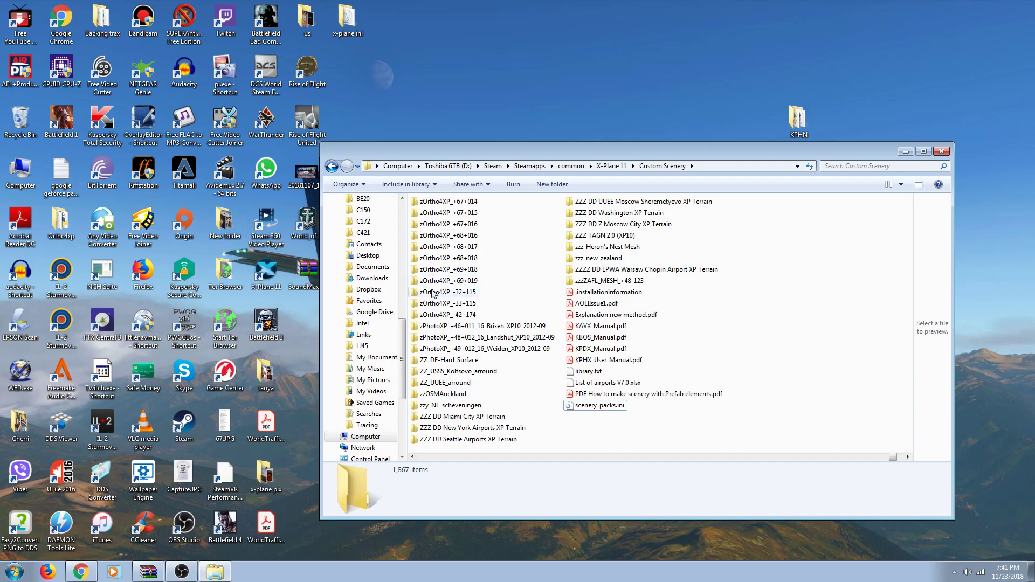
double_click(183, 426)
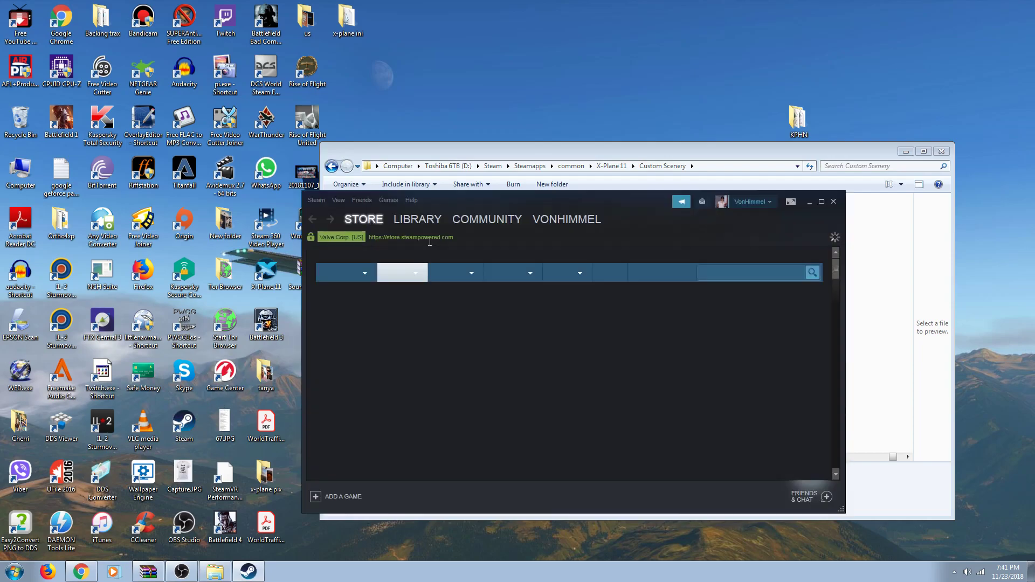
mouse_move(433, 223)
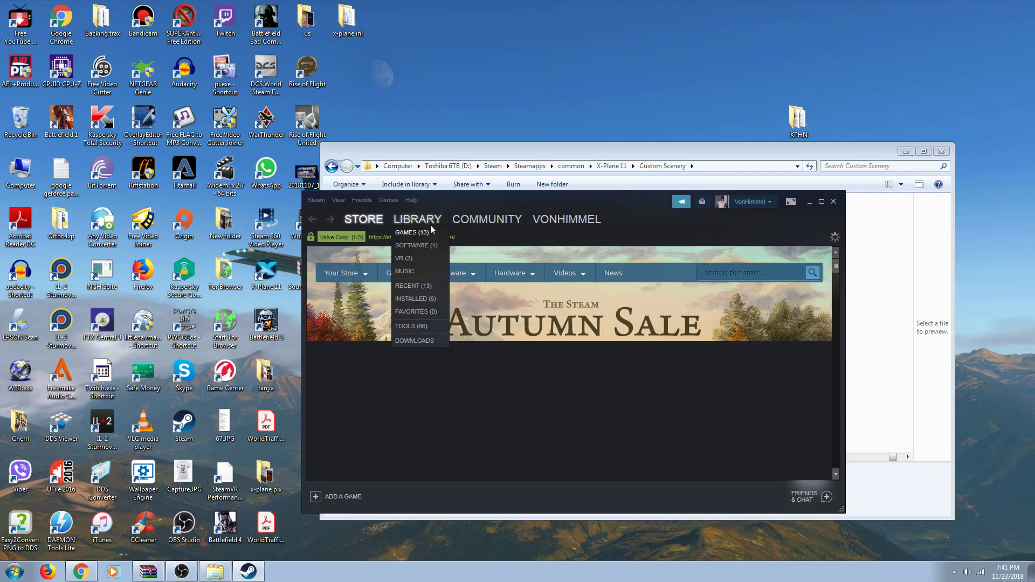
left_click(421, 234)
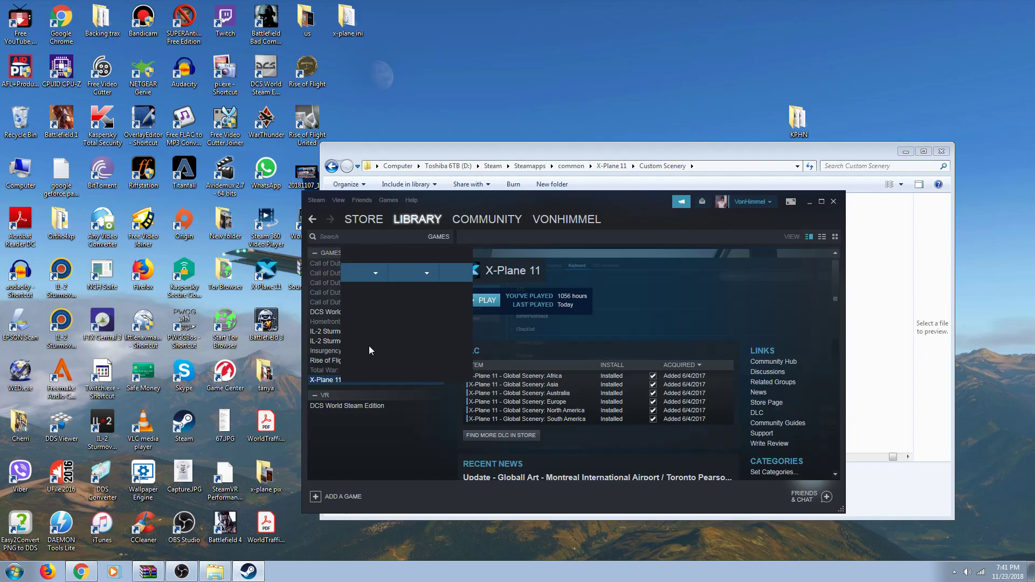
right_click(340, 382)
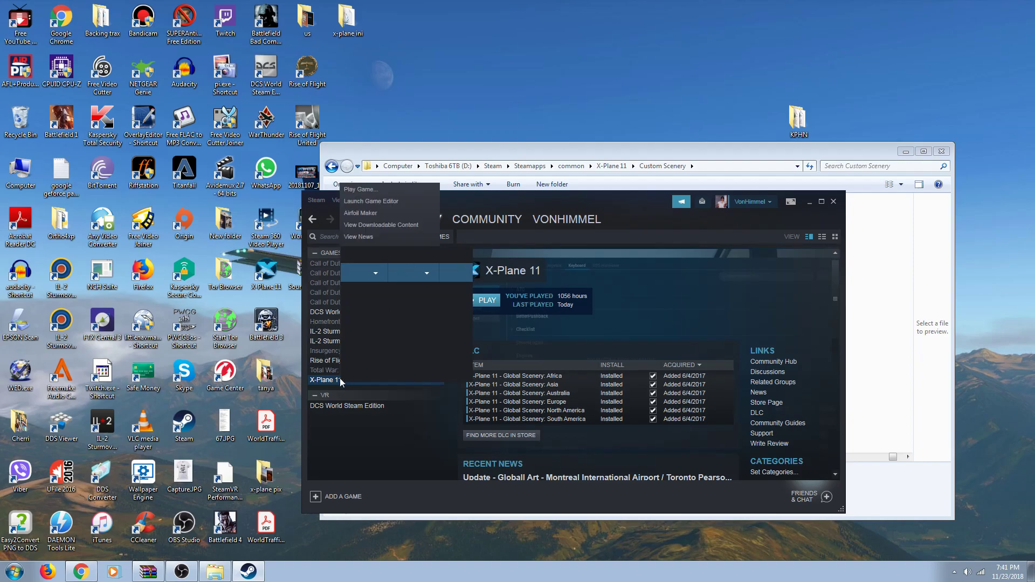
right_click(334, 383)
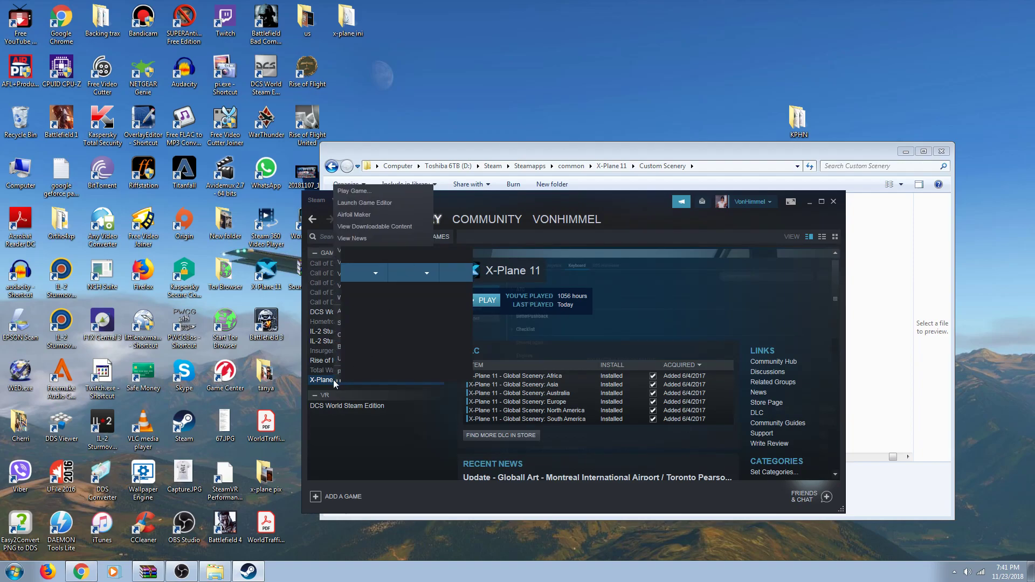
left_click(374, 469)
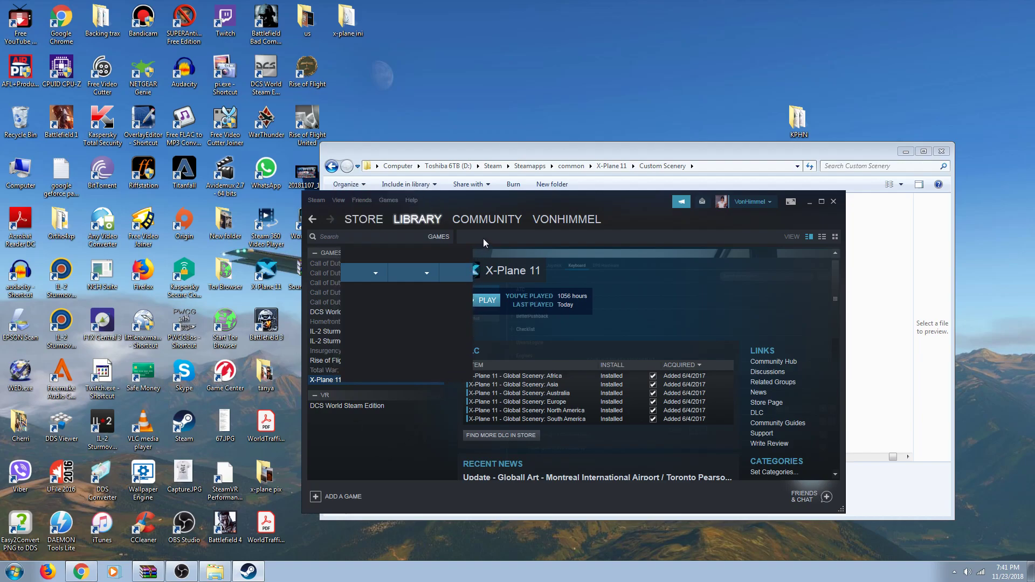
left_click(833, 202)
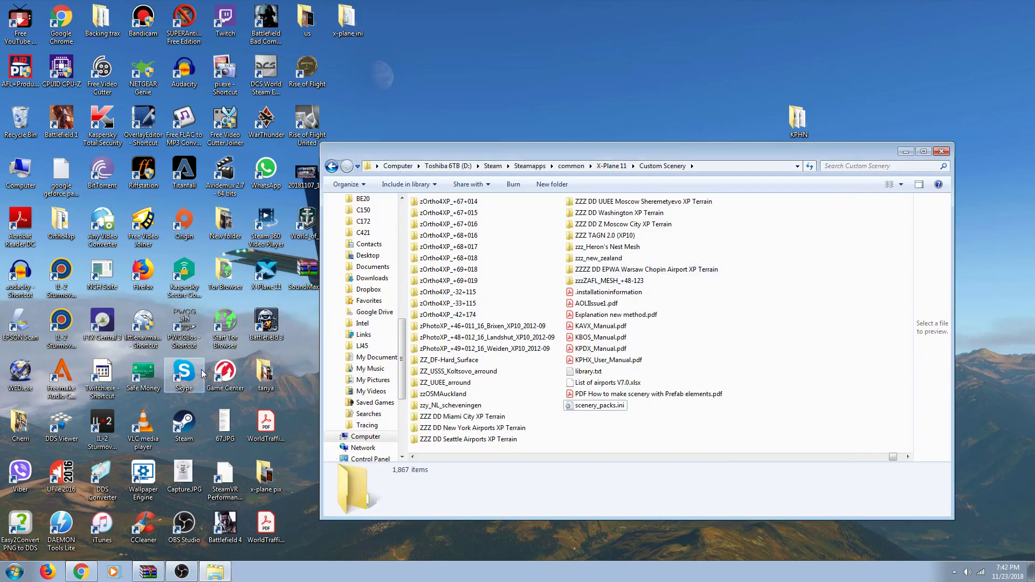
double_click(184, 421)
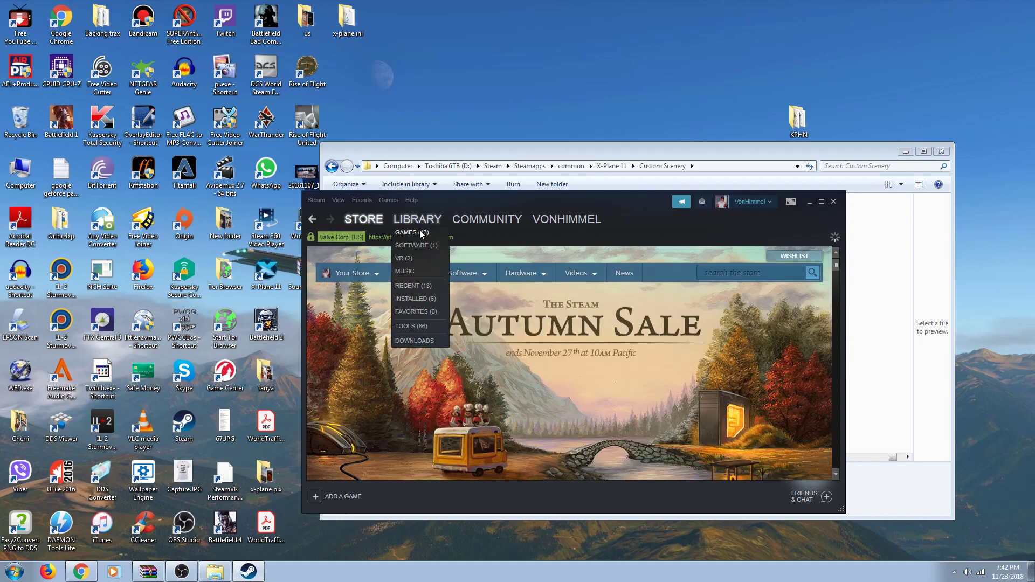
left_click(419, 229)
mouse_move(484, 257)
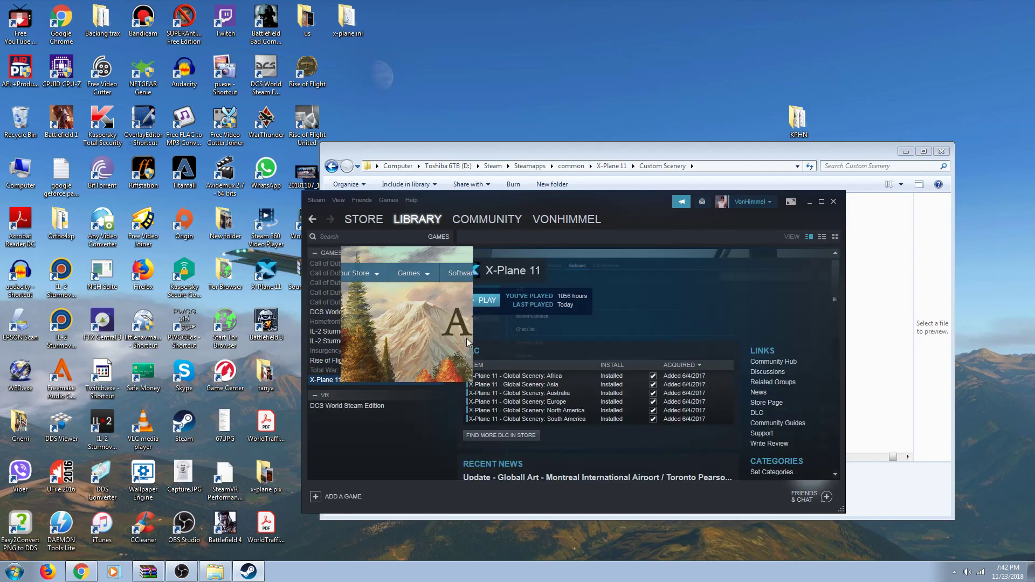
right_click(323, 381)
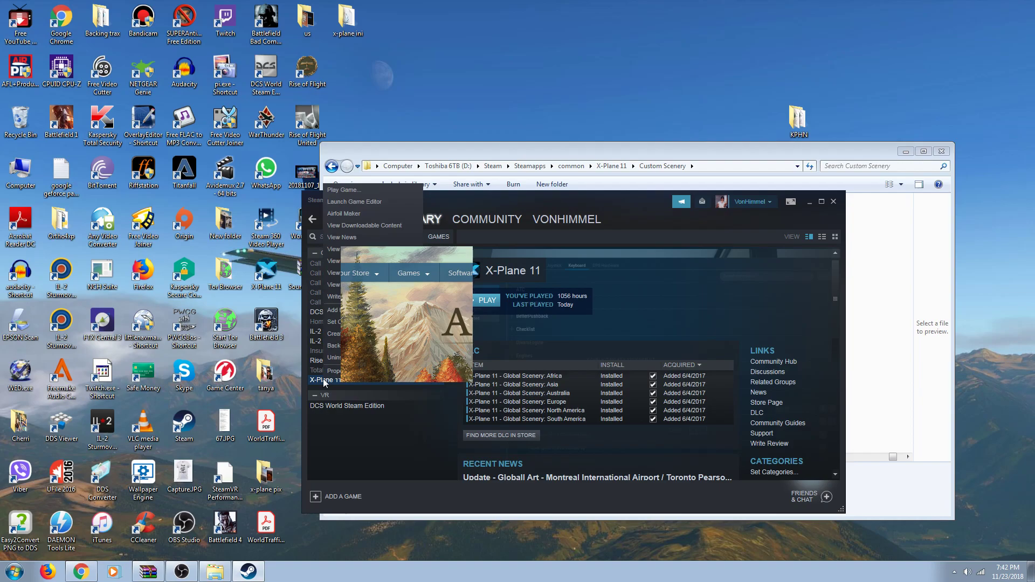
left_click(331, 373)
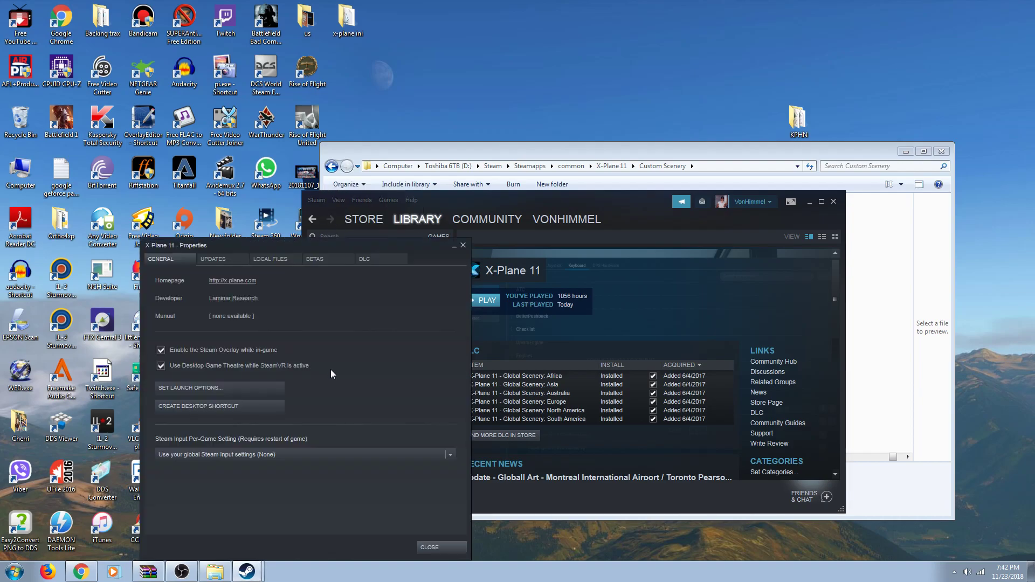
left_click_drag(370, 247, 660, 168)
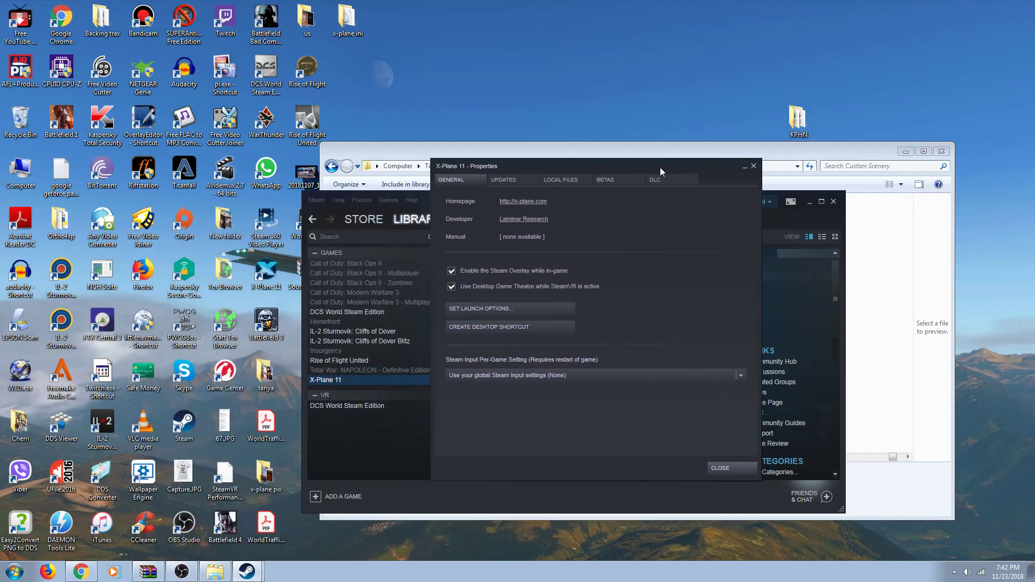
right_click(330, 382)
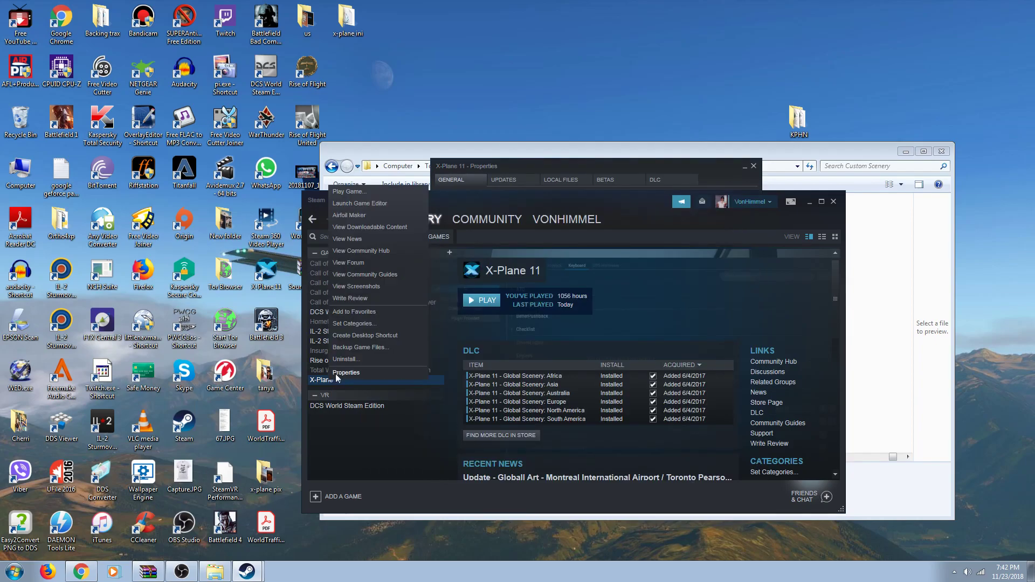
left_click(340, 373)
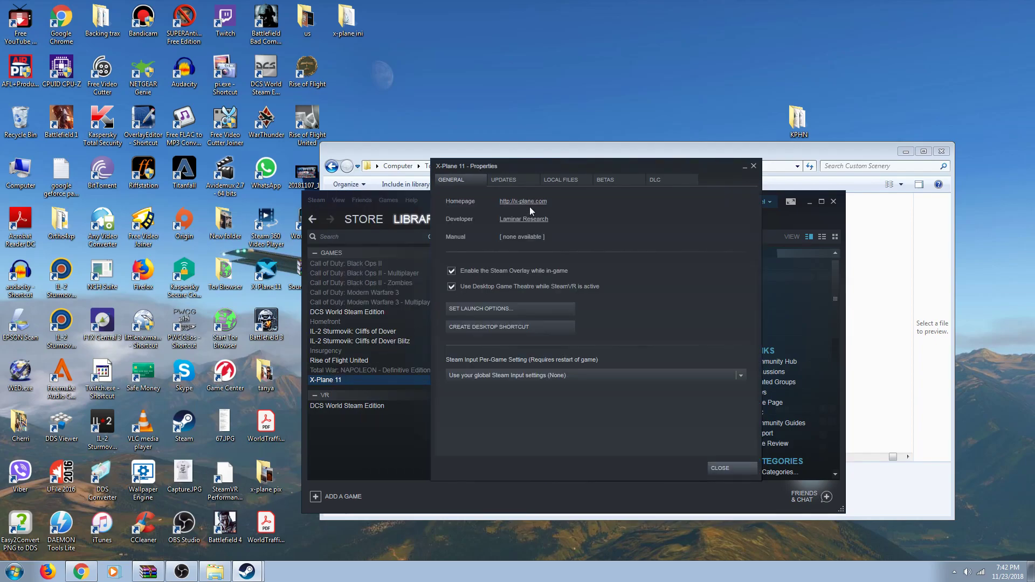
left_click(551, 180)
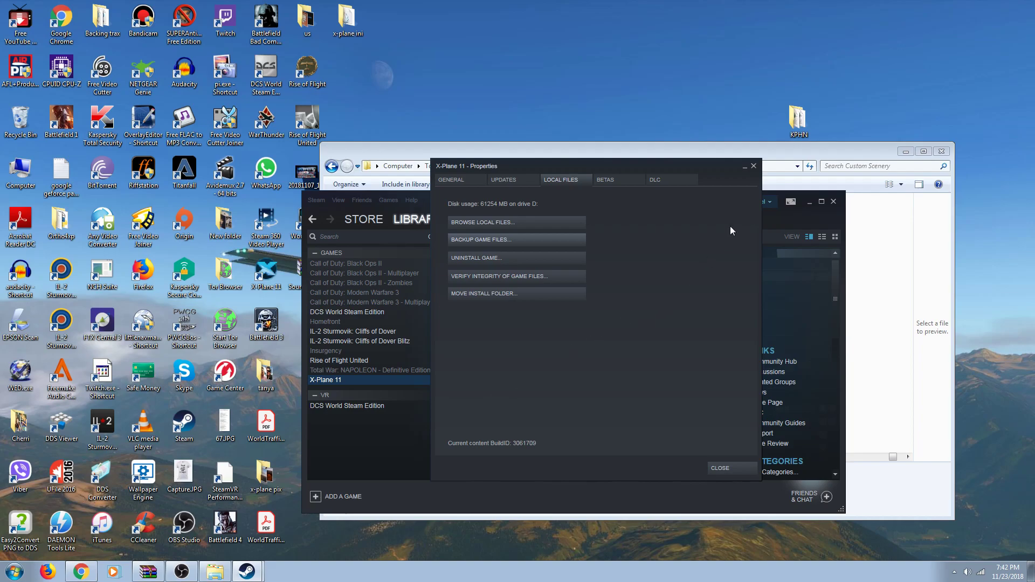
left_click(755, 168)
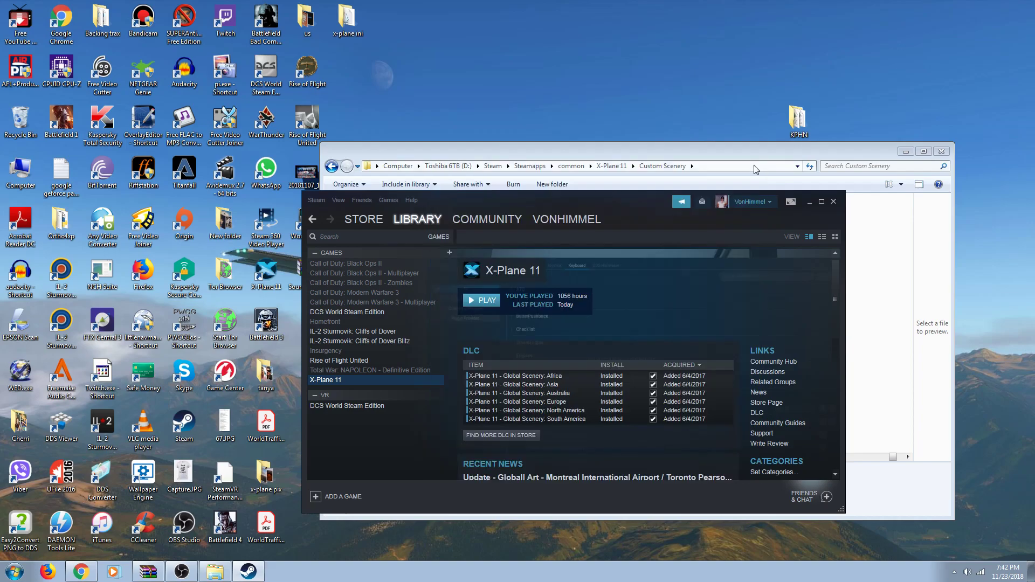
left_click(833, 202)
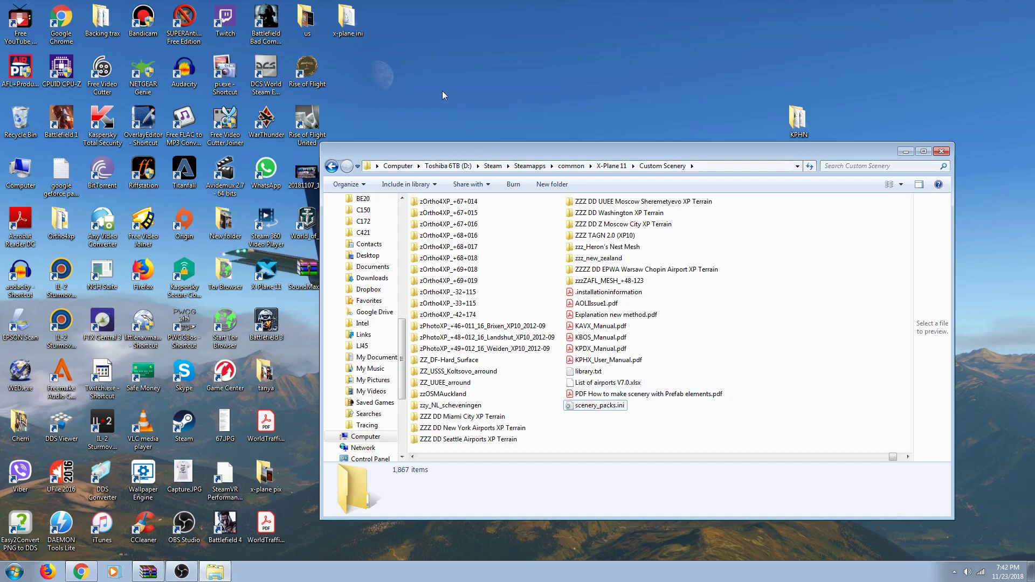
Step: Copy the backed-up scenery_packs.ini from the desktop x-plane ini folder, then close that folder
double_click(348, 22)
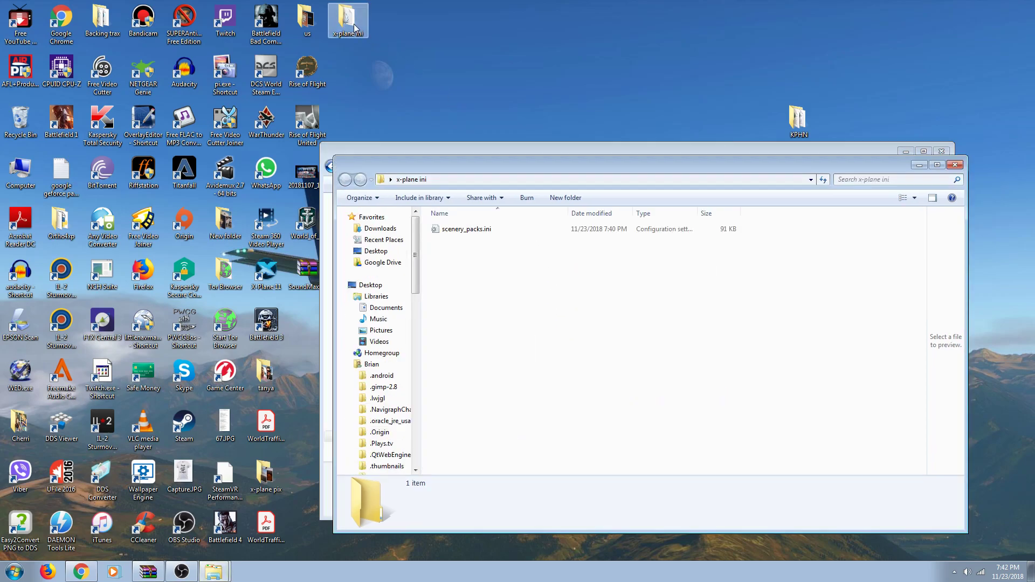
left_click(471, 234)
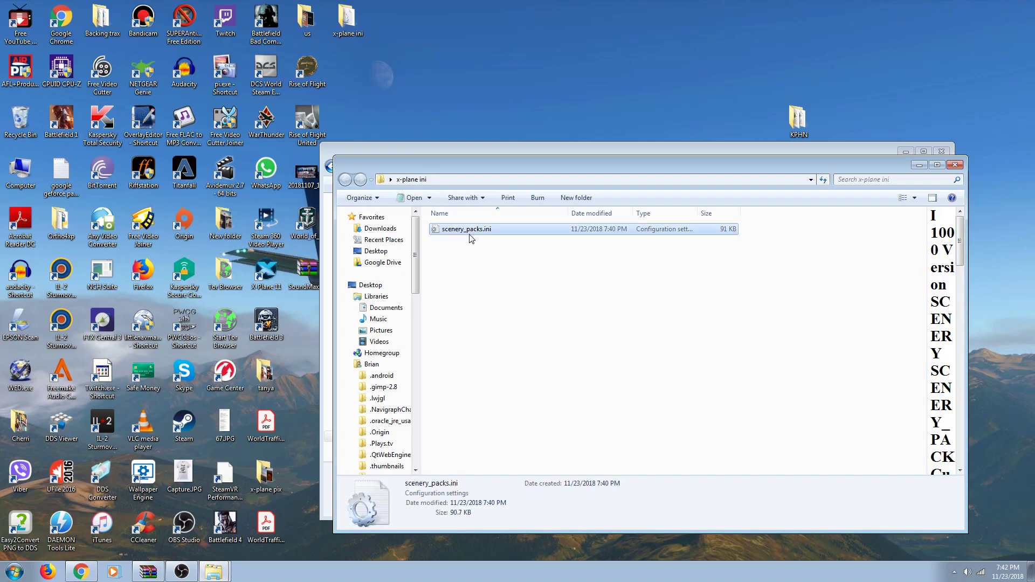
right_click(471, 234)
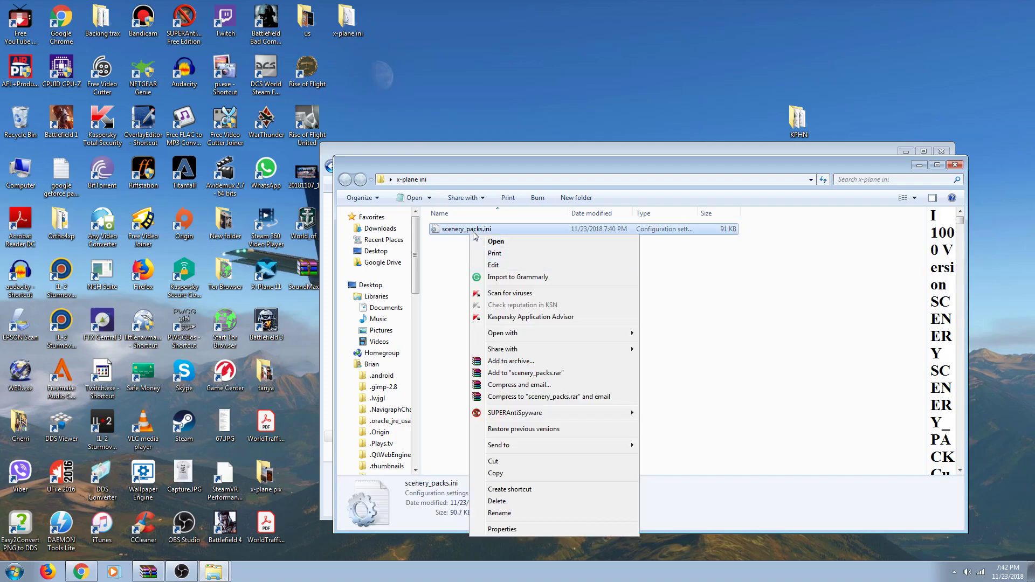
right_click(473, 232)
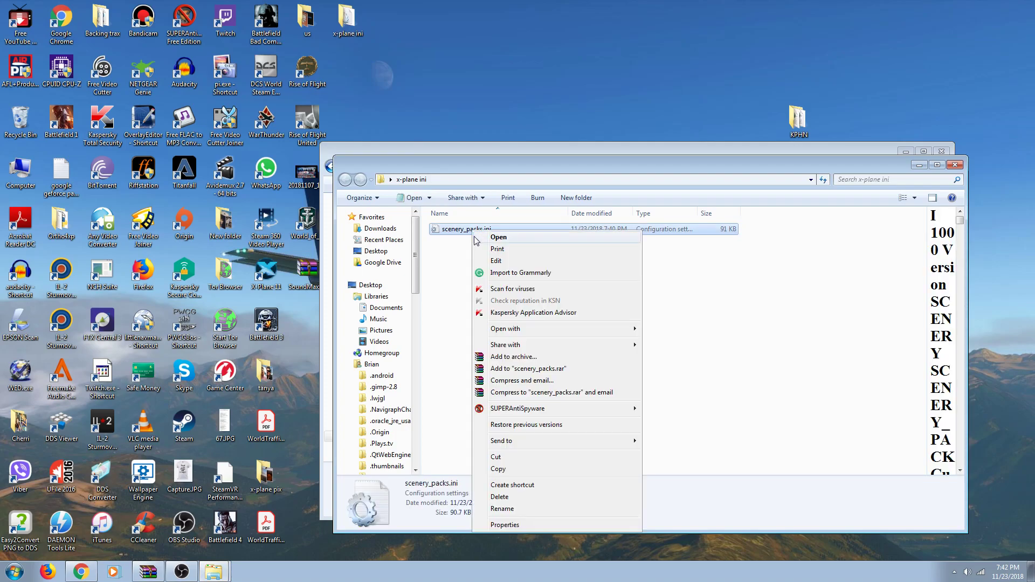
left_click(501, 469)
left_click(954, 165)
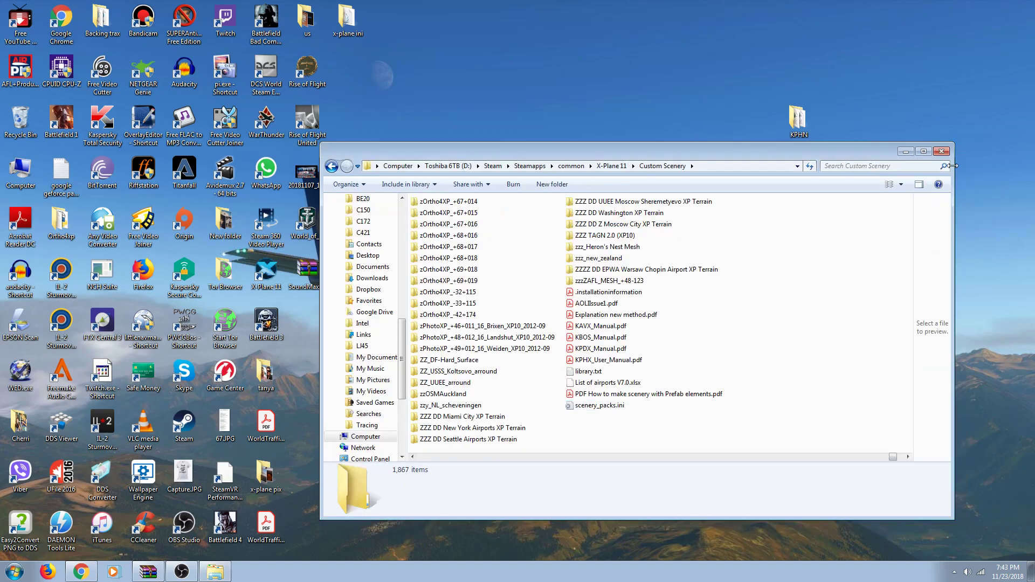
Step: Paste the copy into Custom Scenery, replacing the existing scenery_packs.ini
right_click(802, 309)
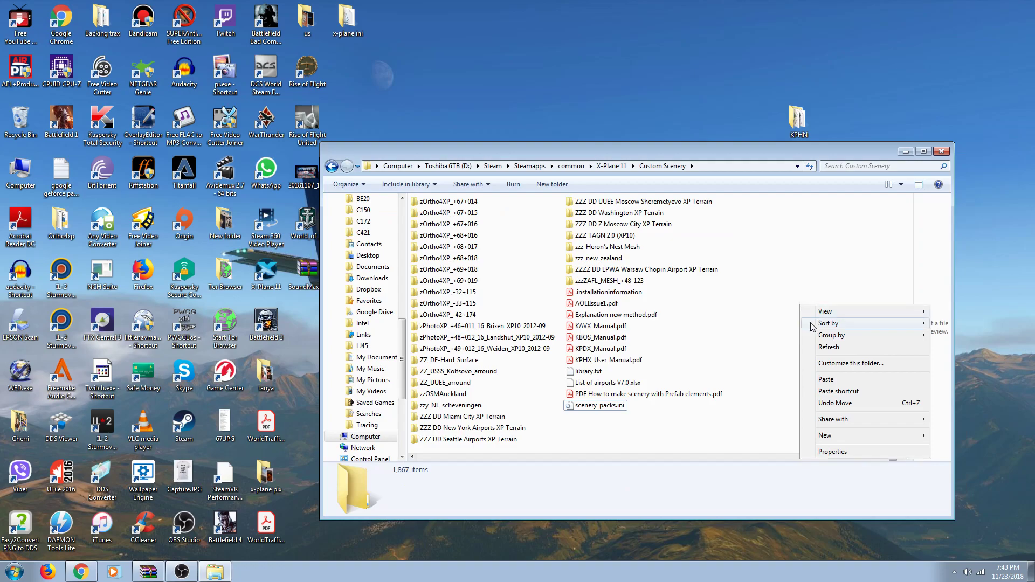
left_click(823, 381)
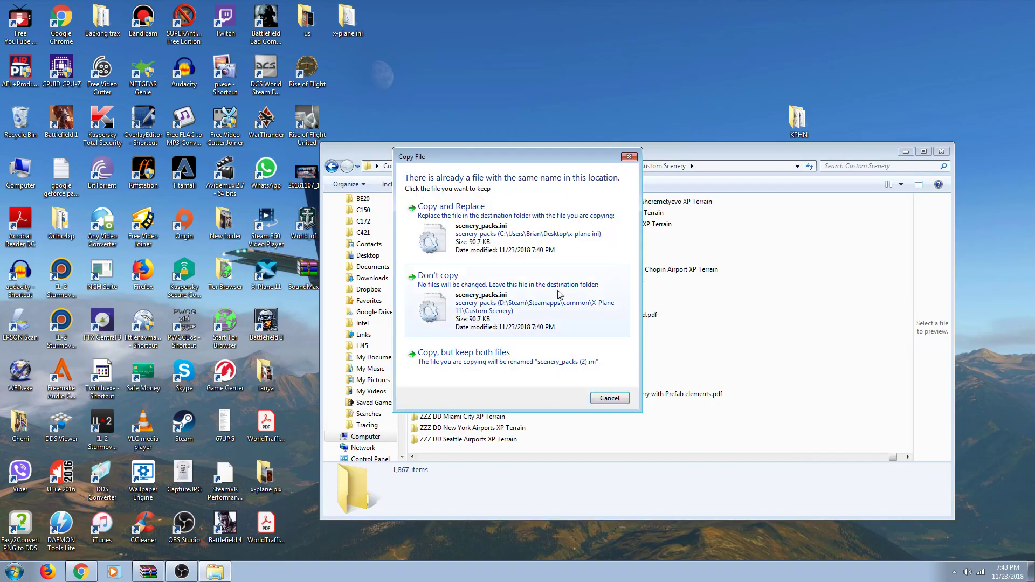
left_click(519, 252)
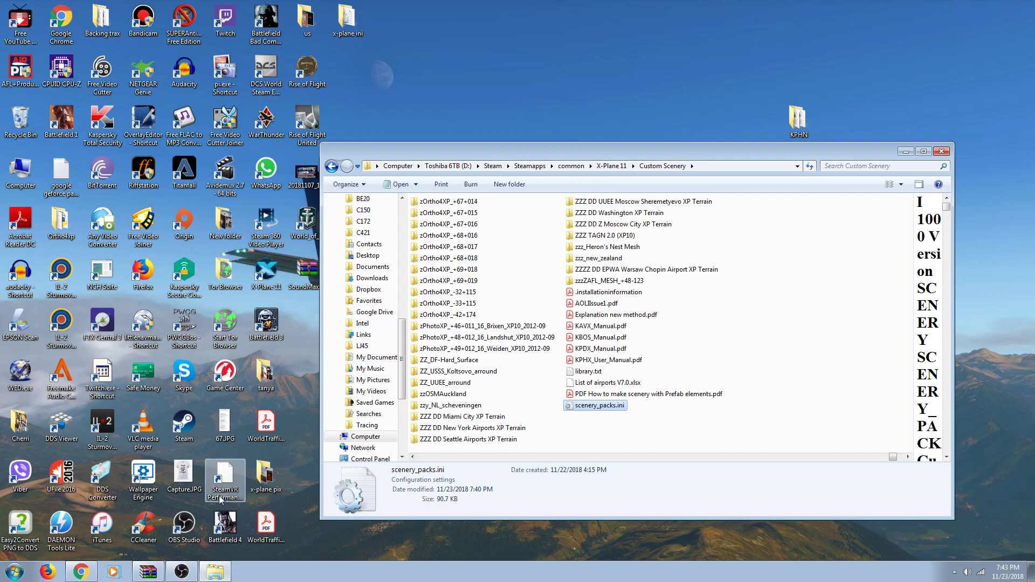
left_click(182, 570)
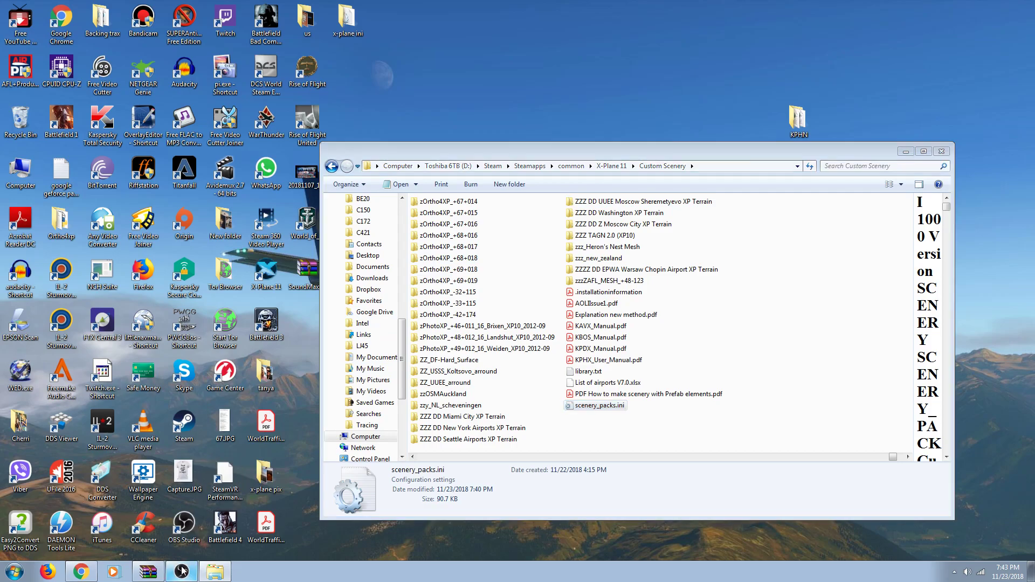